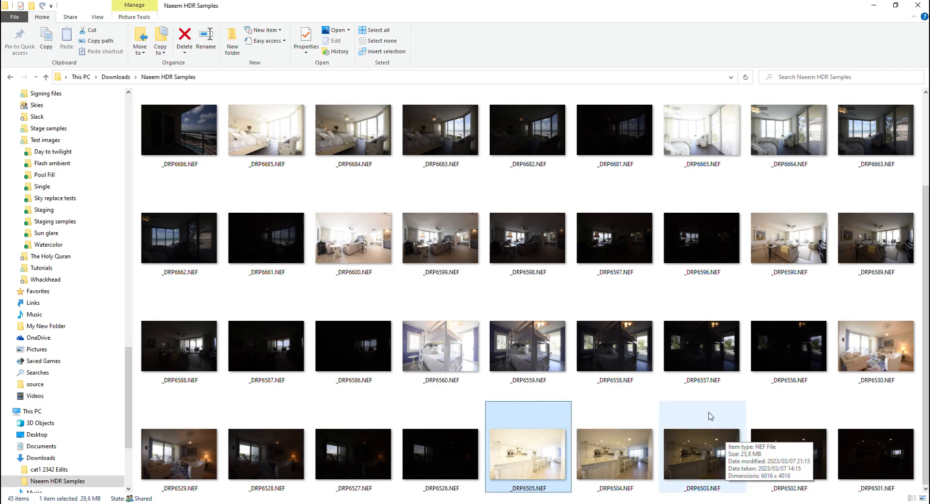
Preview the kitchen exposures _DRP6505.NEF and _DRP6504.NEF at full size, closing each preview after viewing.
double_click(518, 458)
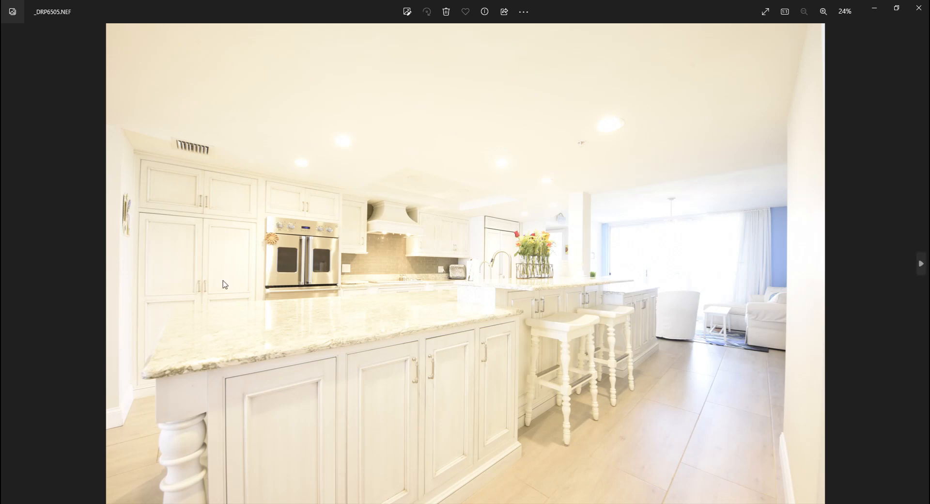
click(919, 8)
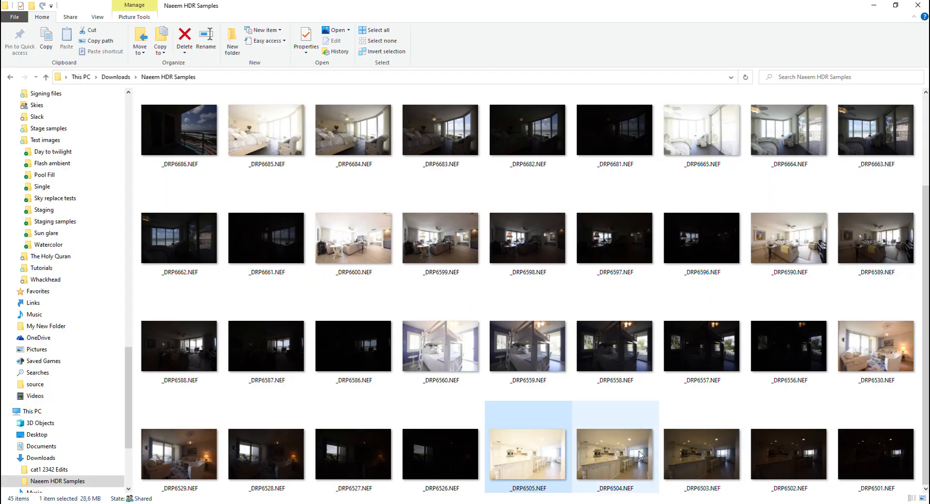
double_click(640, 455)
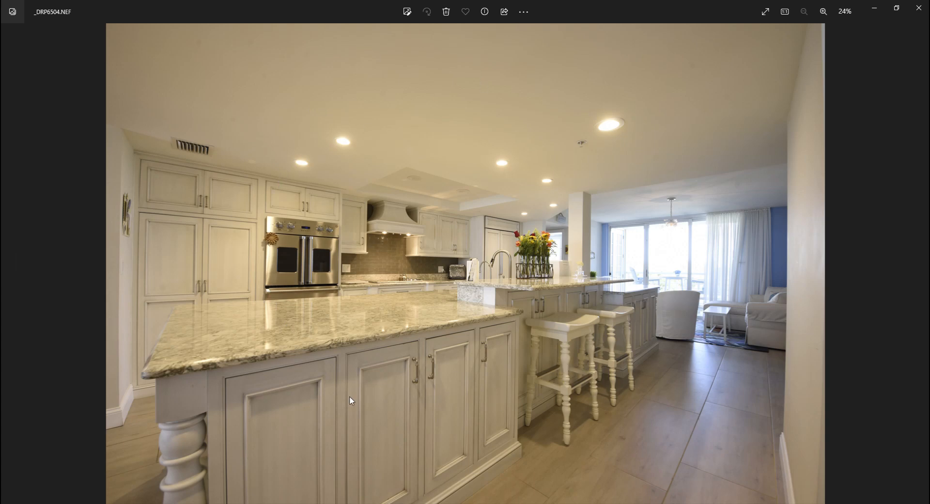
click(921, 11)
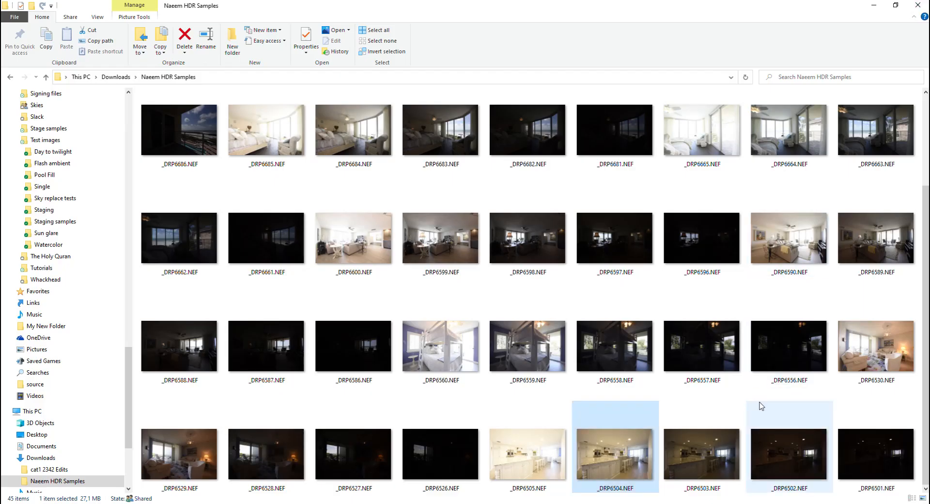
Open the kitchen exposure _DRP6504.NEF from the Naeem HDR Samples folder in Photoshop's Camera Raw.
click(877, 452)
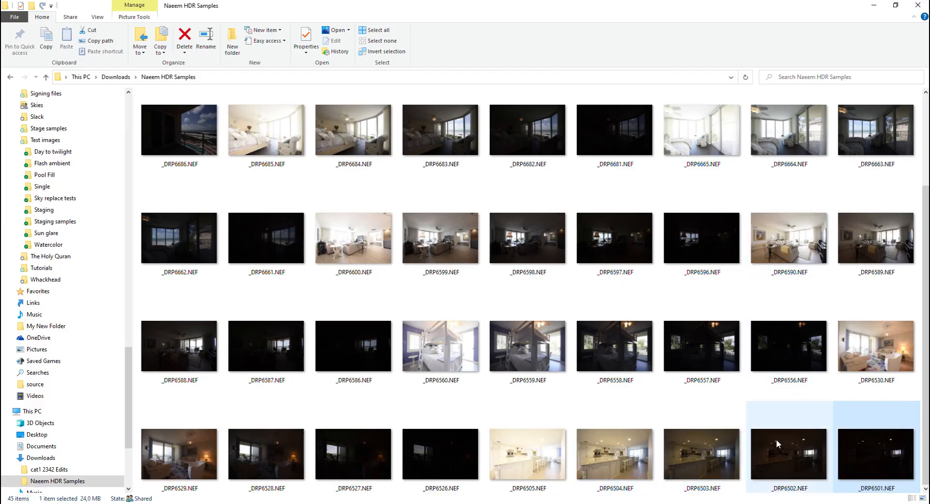
click(615, 456)
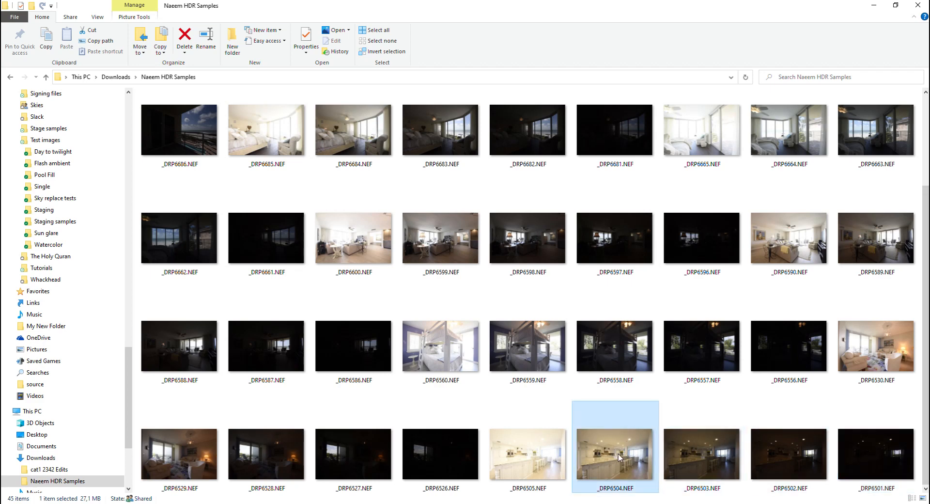
drag(615, 453, 356, 363)
click(790, 487)
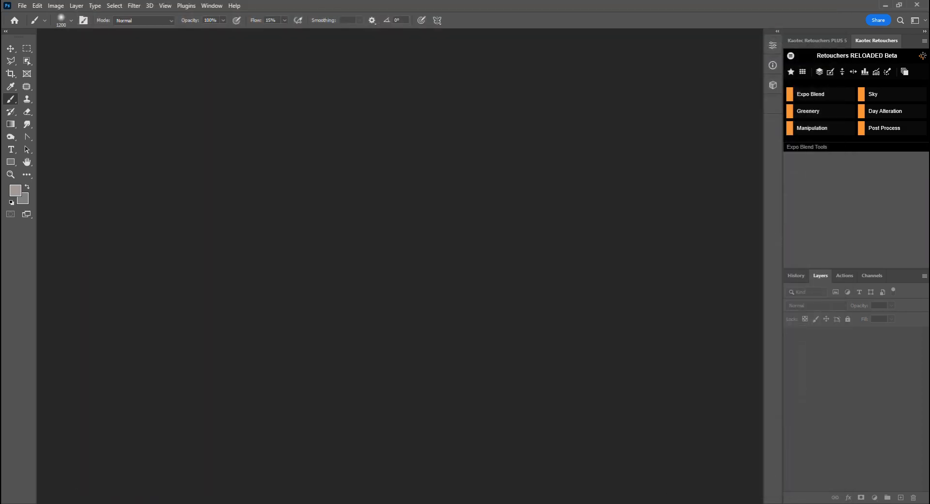
key(alt+Tab)
drag(632, 460, 364, 328)
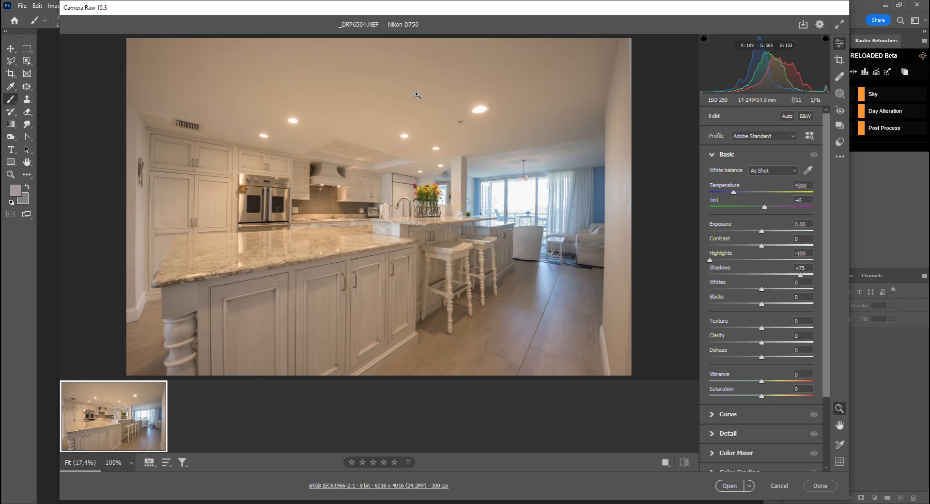
Try cooler and warmer white balances on the kitchen photo and set the temperature to 4400.
drag(734, 192, 725, 193)
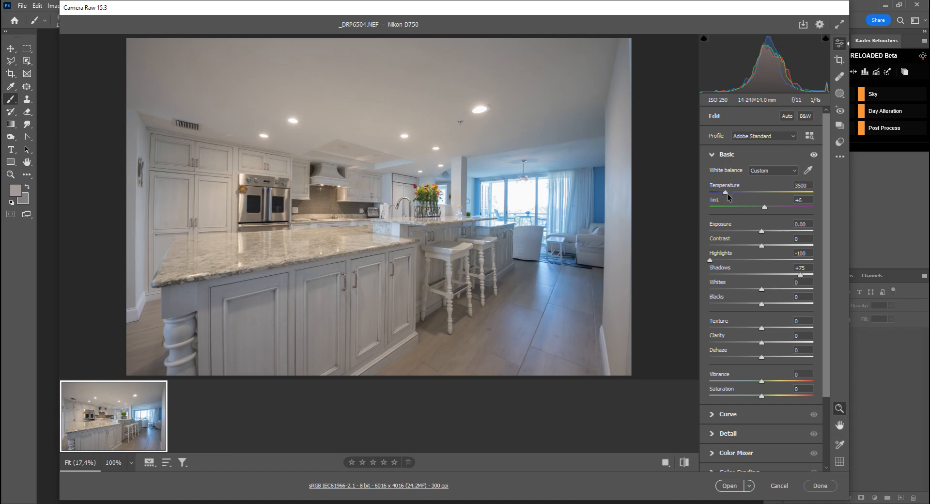
drag(728, 193, 742, 197)
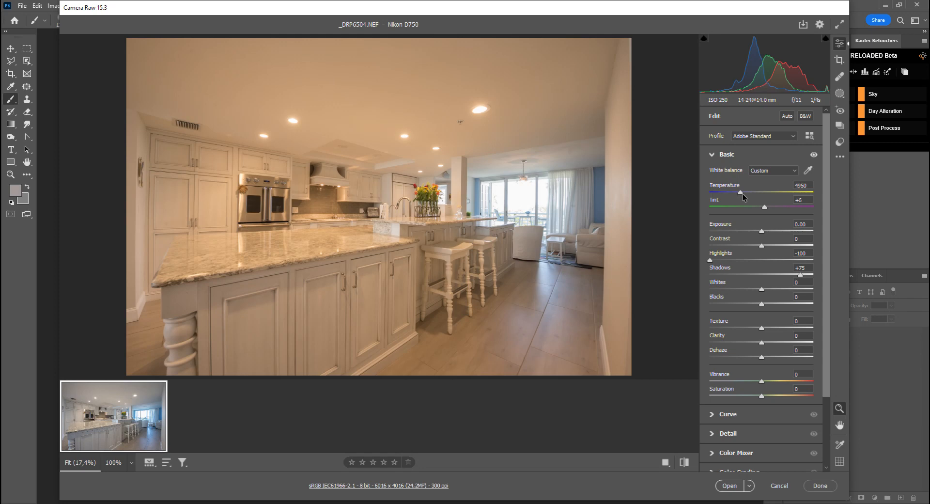
drag(740, 196, 733, 196)
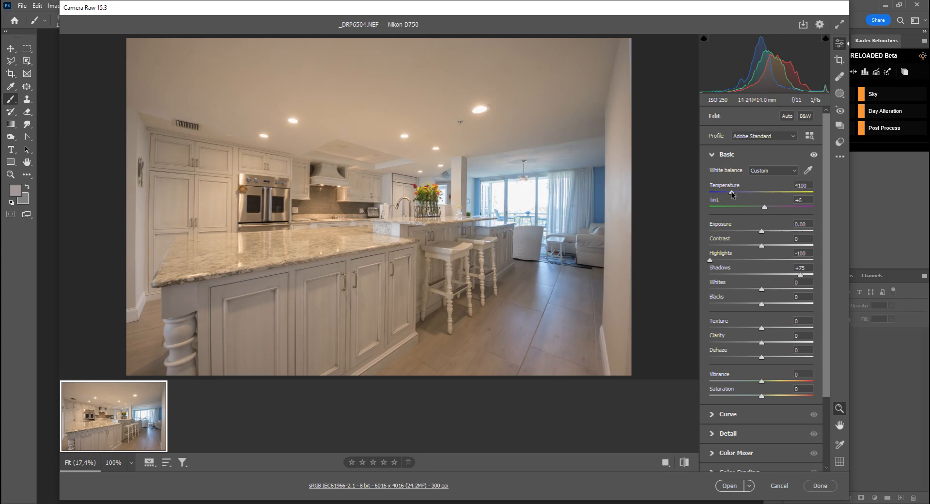
drag(731, 192, 735, 192)
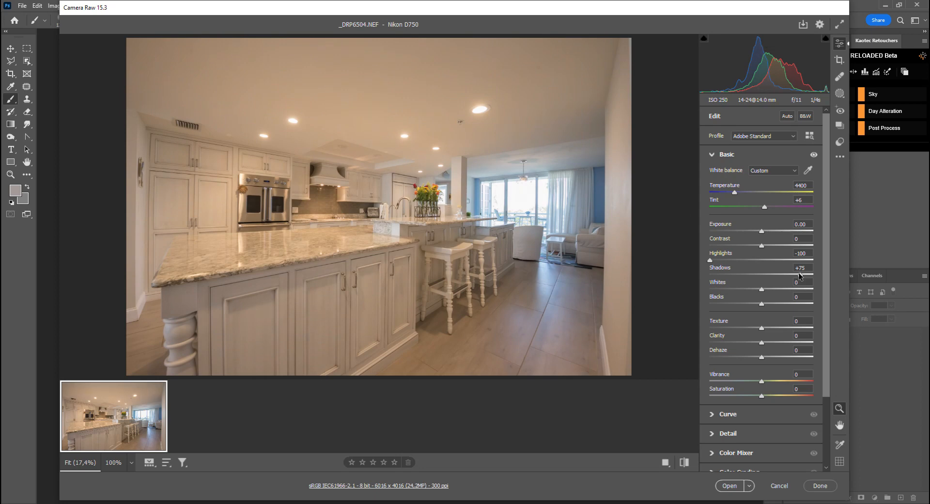
Reduce the colour saturation of the oranges to -49 and the yellows to -75 in the Color Mixer.
scroll(799, 275, down, 3)
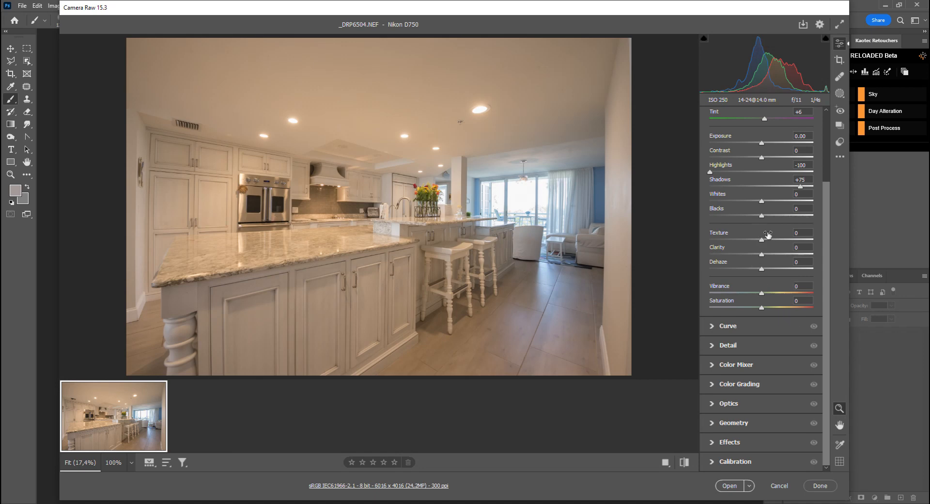
click(764, 366)
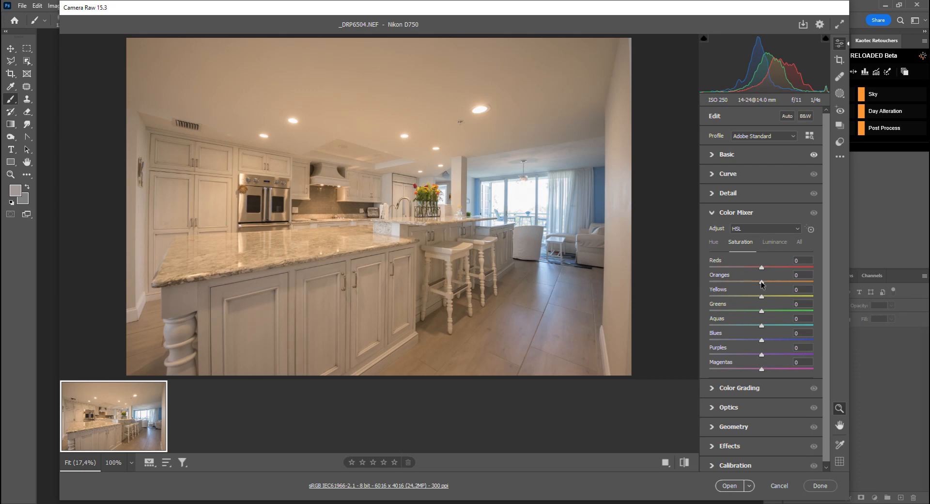
drag(762, 284, 738, 284)
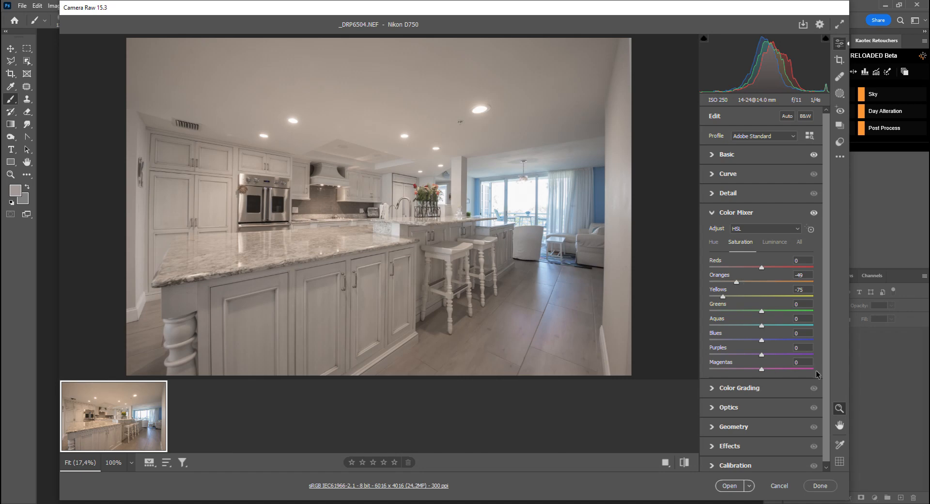
Keep the highlights at -100, raise the exposure to +0.30 and open the developed photo in Photoshop.
click(747, 155)
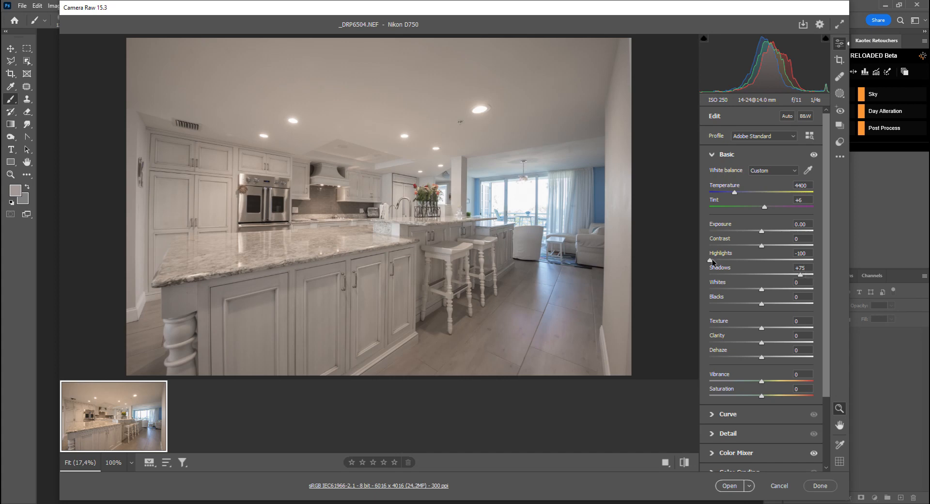
drag(712, 259, 648, 257)
drag(761, 233, 763, 232)
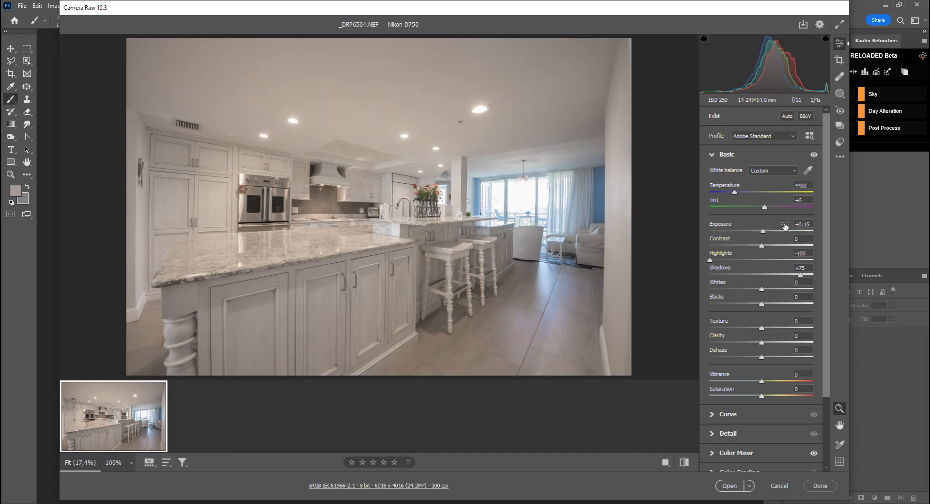
drag(763, 233, 766, 233)
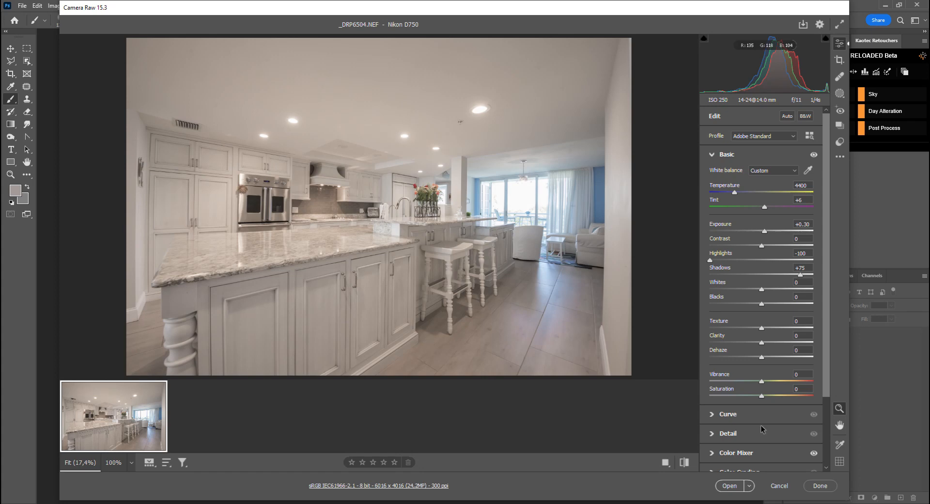
click(731, 486)
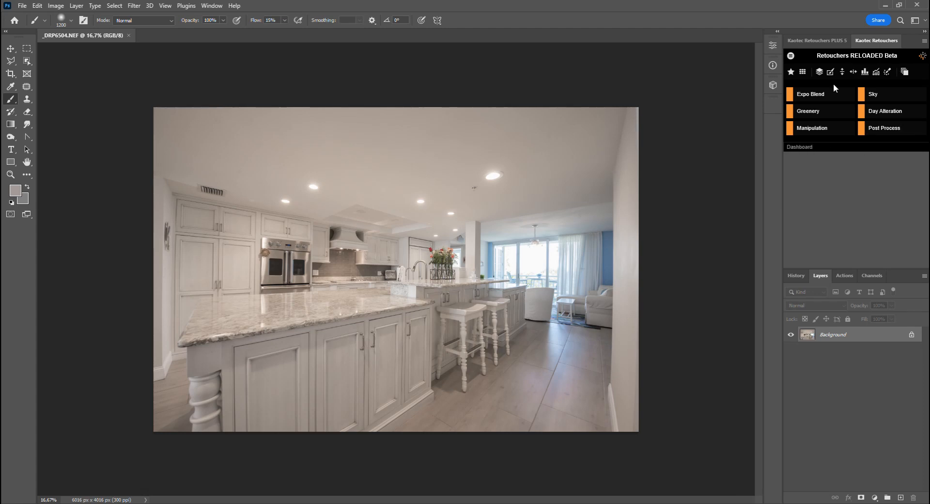
Look through the Favourites list of the Kaotec Retouchers plugin and return to its tool categories.
click(802, 108)
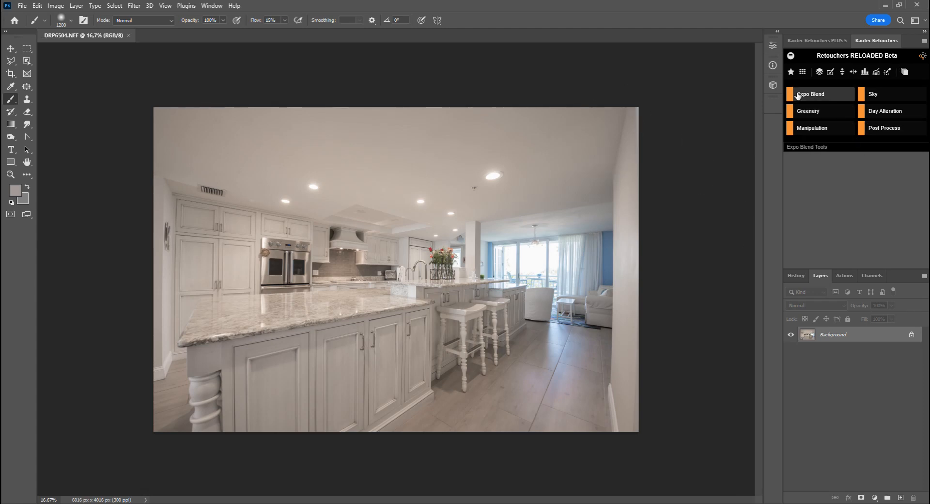
click(791, 72)
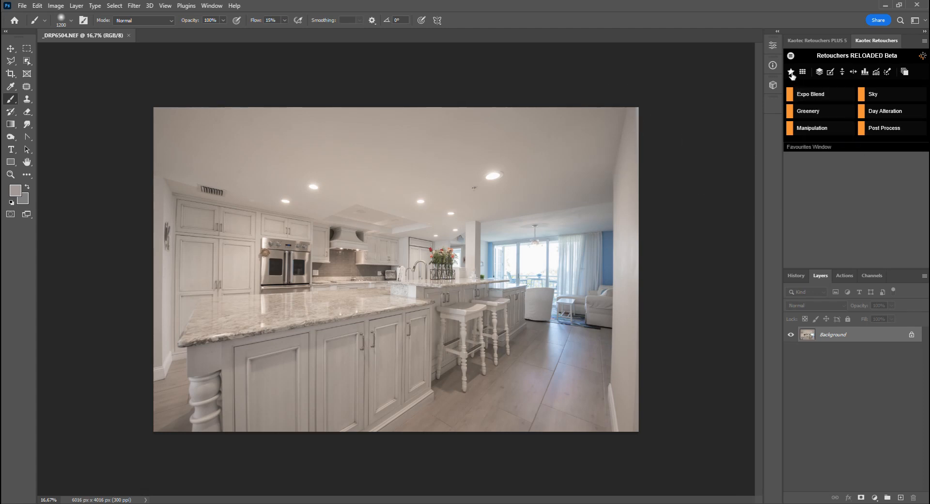
click(791, 72)
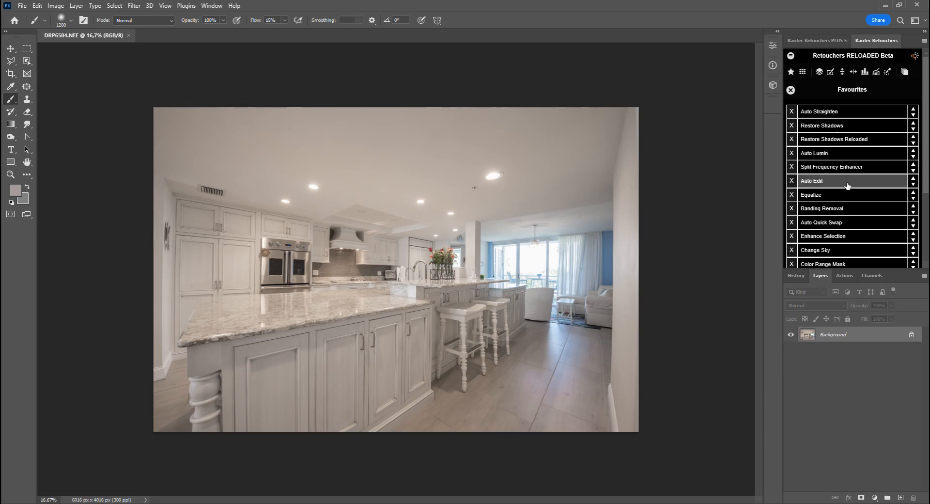
click(791, 90)
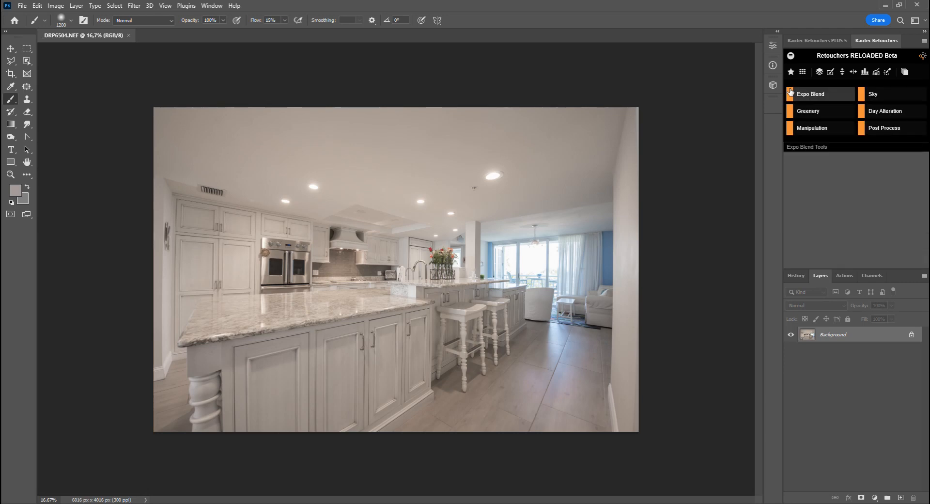
Add the Fireplace tool from the Manipulation tools to the plugin's favourites.
click(809, 130)
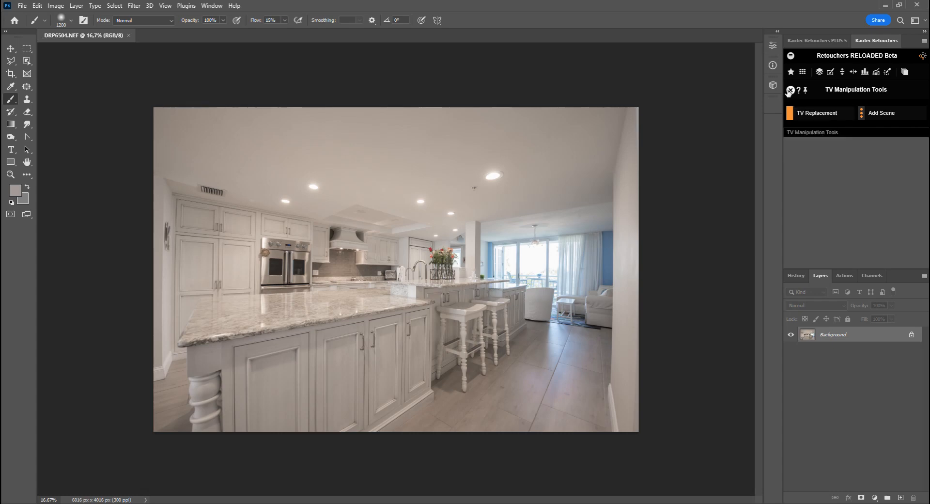
click(791, 91)
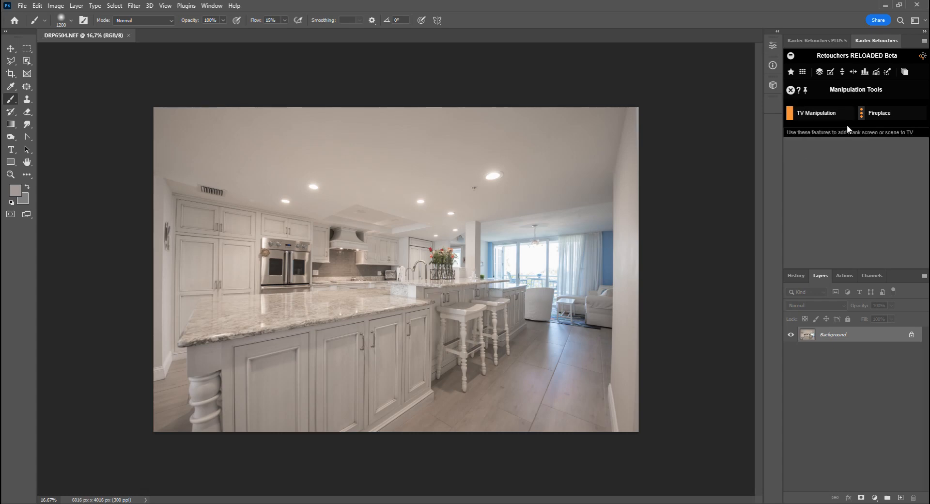
click(807, 91)
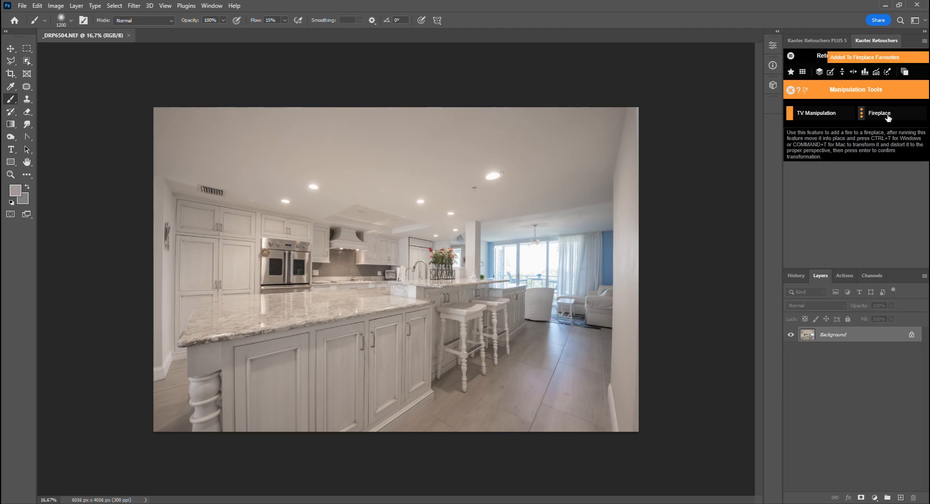
click(805, 92)
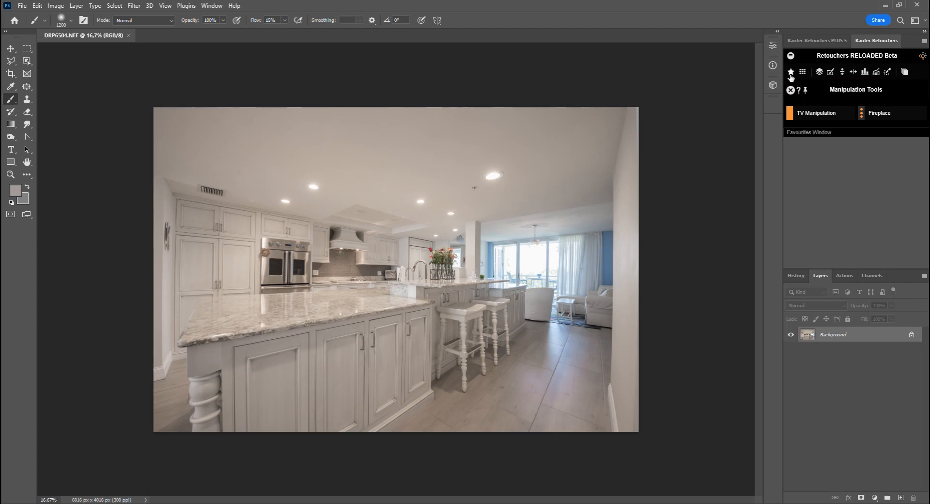
Check the Favourites list for the Fireplace tool and return to the plugin's main tool categories.
click(792, 73)
scroll(877, 164, down, 5)
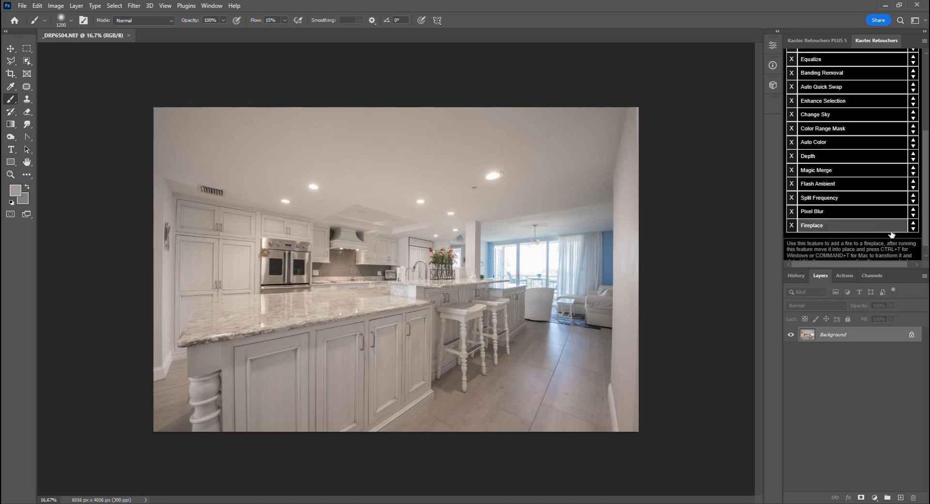
scroll(858, 208, up, 2)
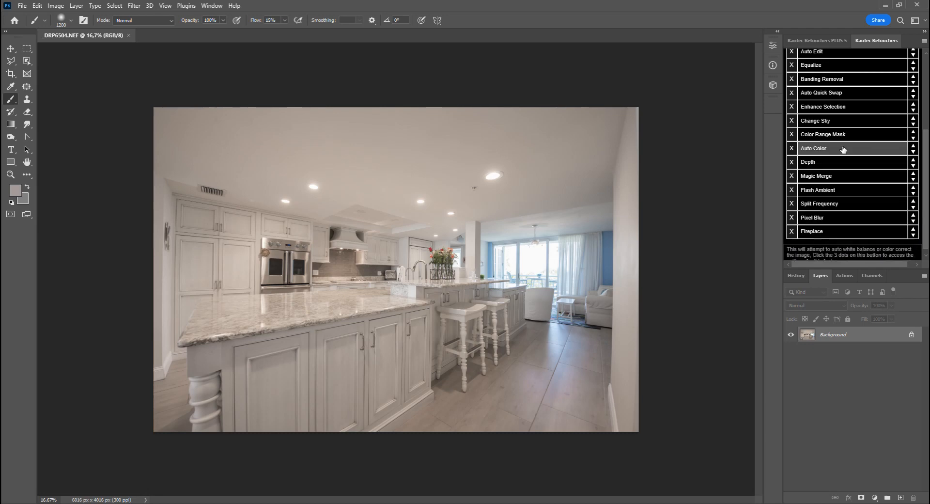
scroll(858, 193, up, 4)
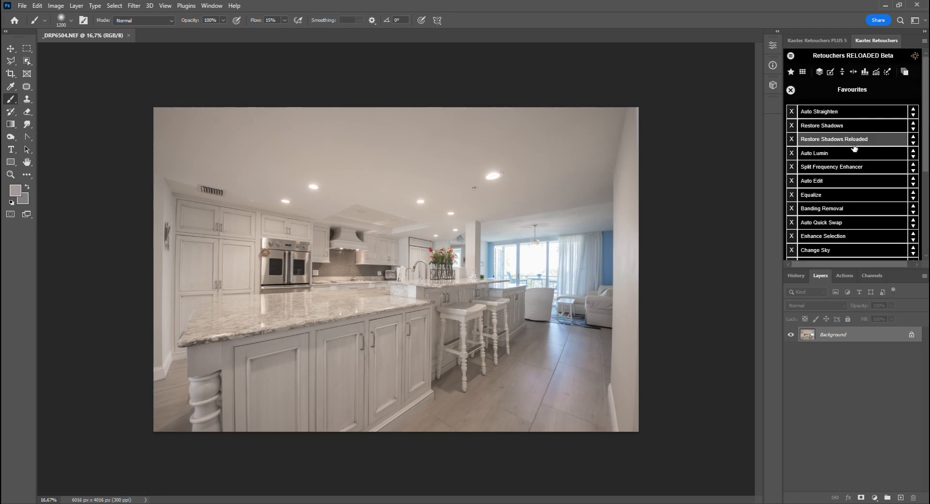
click(791, 91)
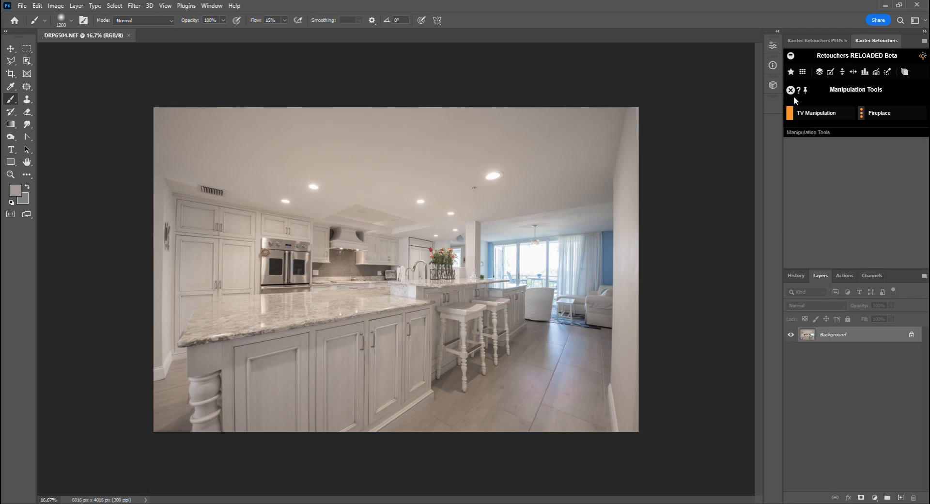
click(791, 90)
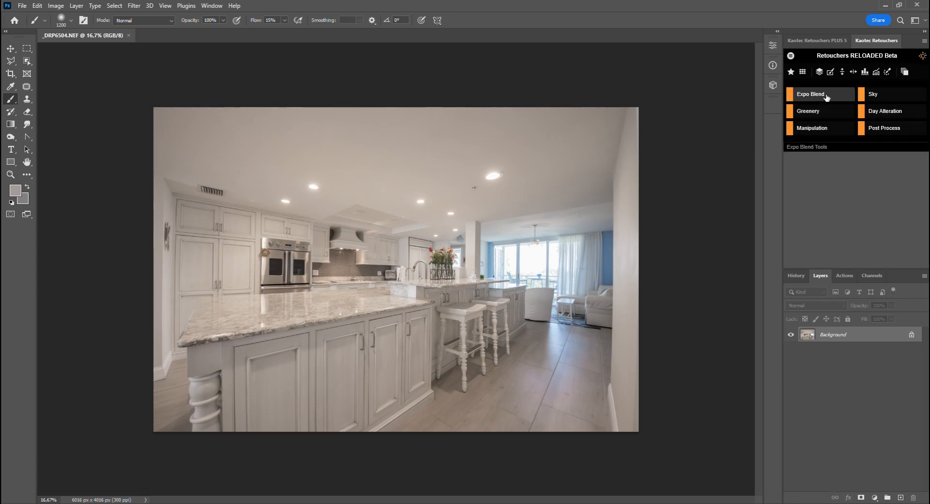
Add the Blend Dark tool from the Expo Blend tools to the plugin's favourites.
click(800, 95)
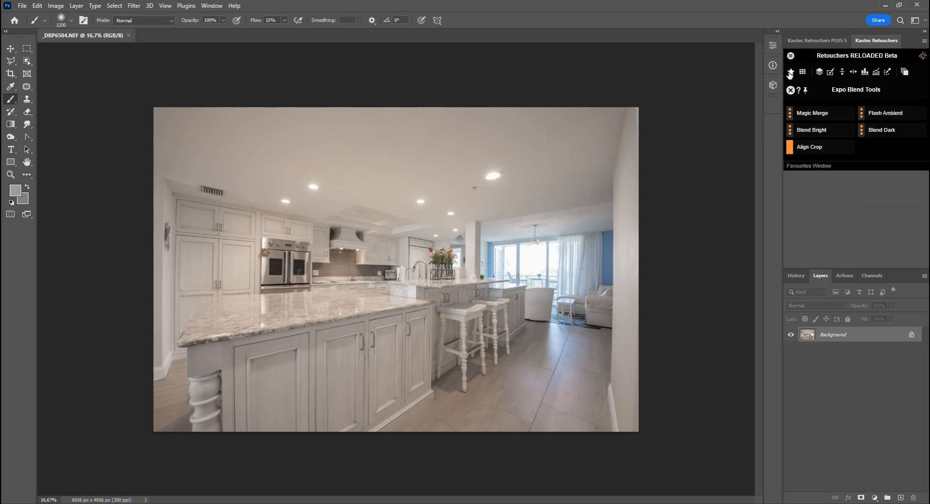
click(805, 90)
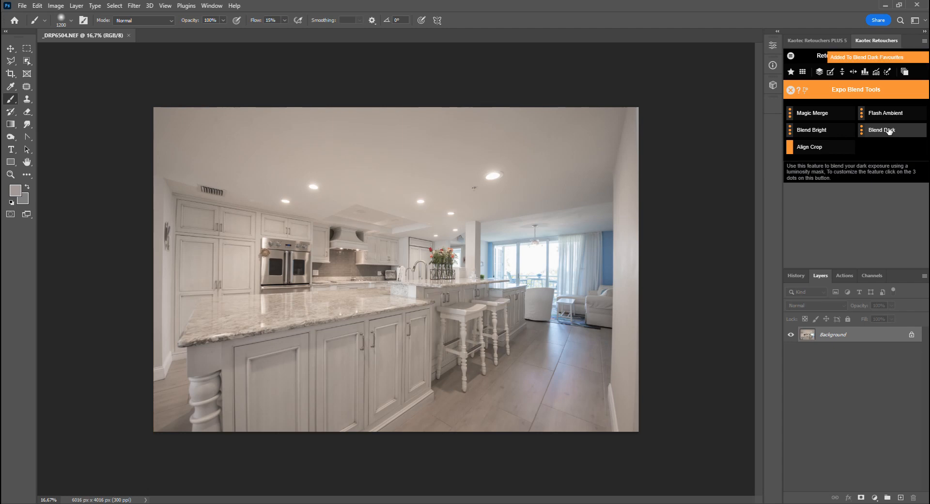
click(805, 91)
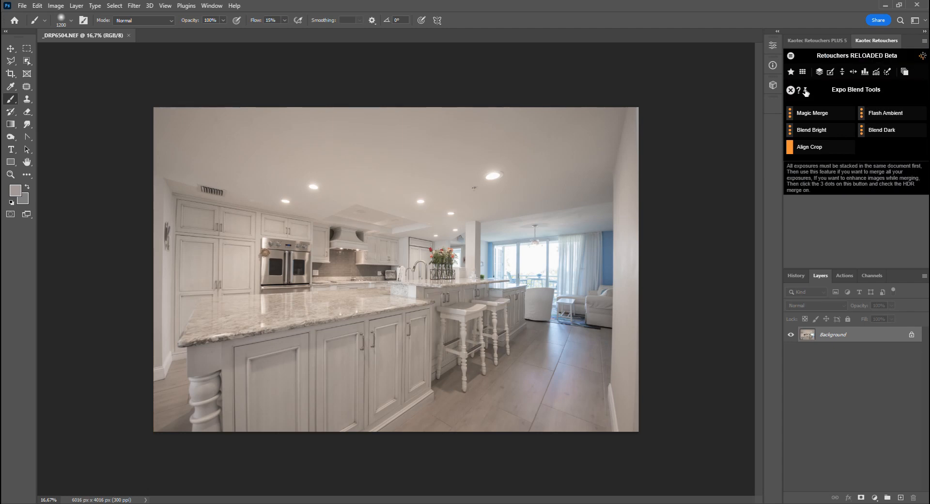
Review the plugin's Favourites list and apply the Restore Shadows tool from it.
click(790, 90)
click(791, 71)
scroll(839, 138, down, 4)
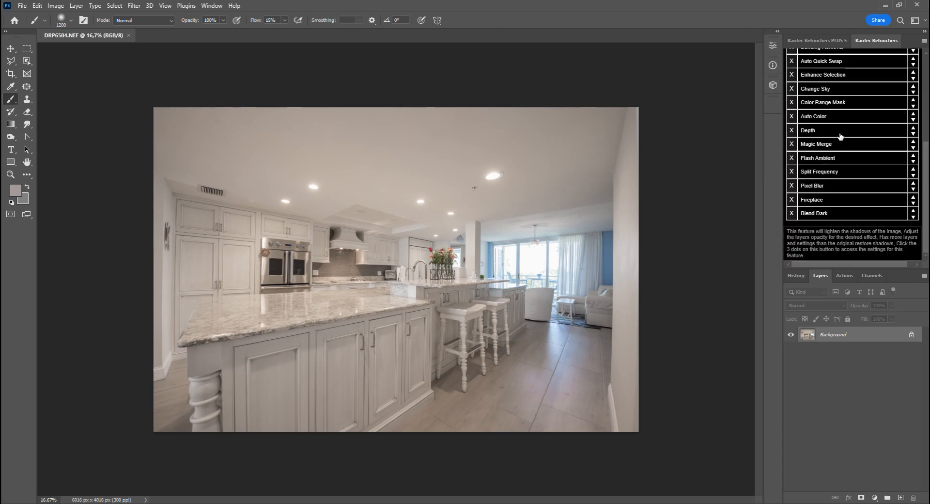
scroll(836, 208, up, 4)
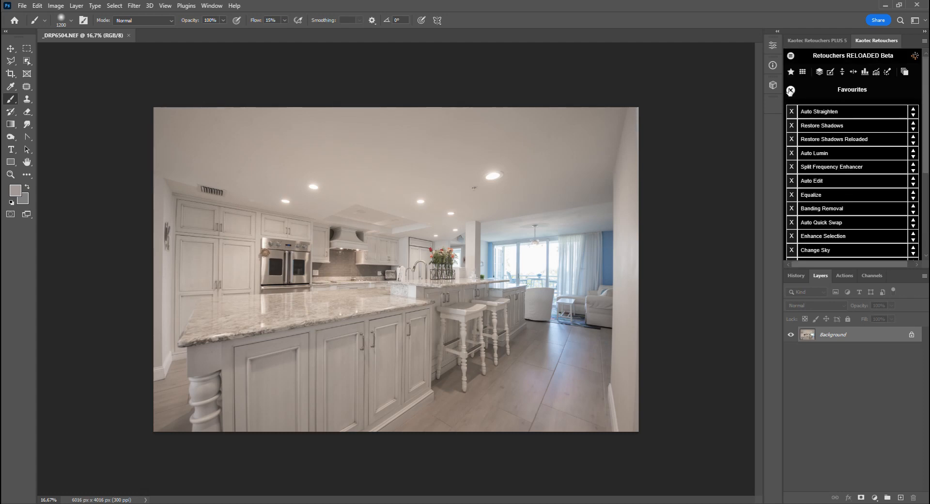
click(829, 127)
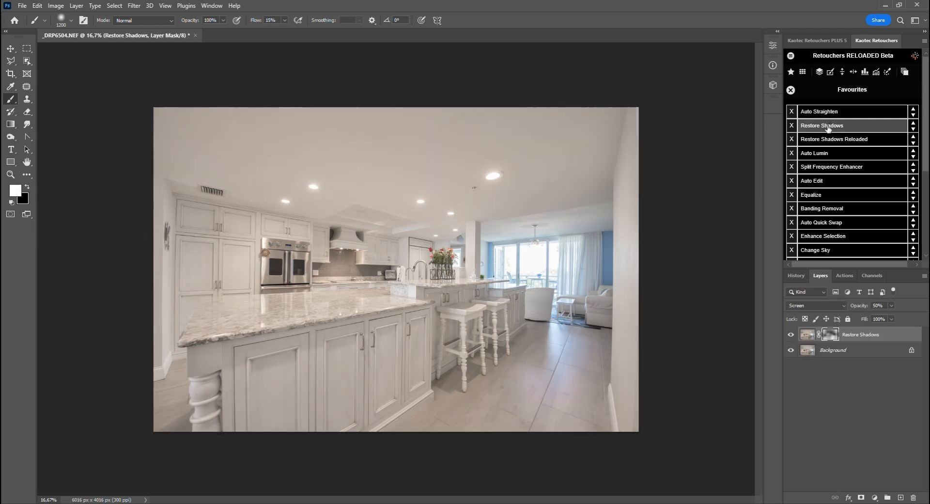
Compare the kitchen image with and without the Restore Shadows layer.
click(791, 335)
click(791, 334)
click(791, 335)
click(791, 334)
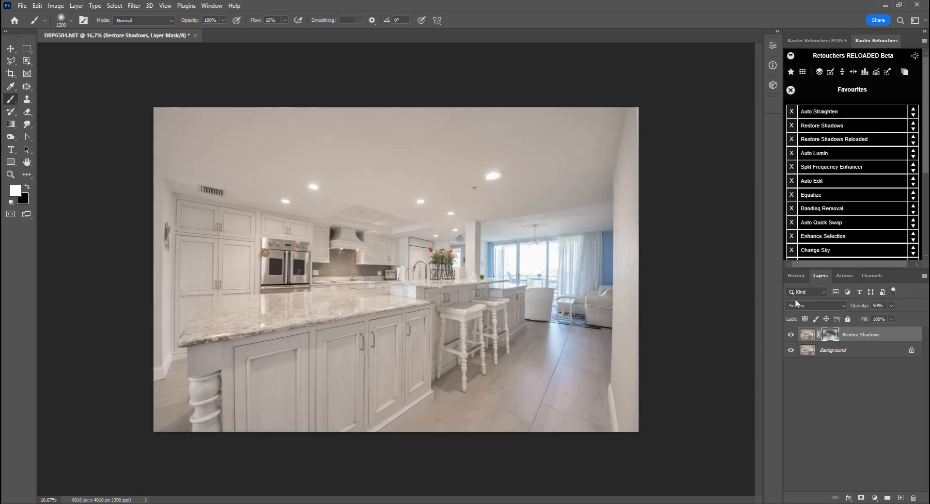
click(793, 335)
click(792, 335)
click(792, 335)
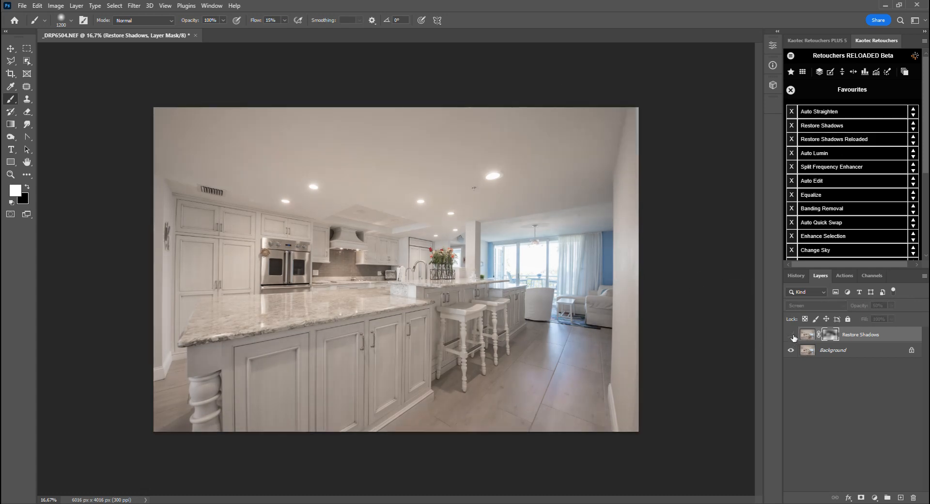
click(792, 335)
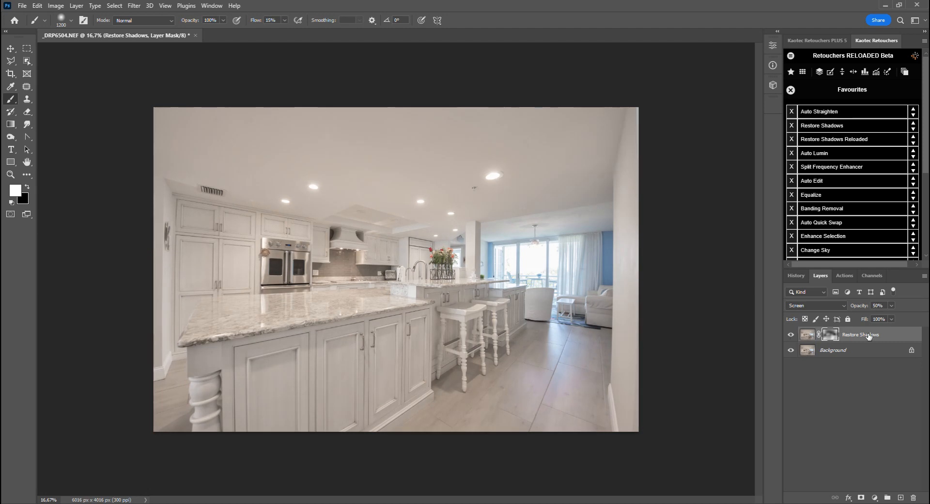
View the Opacity and Feather options of the Restore Shadows tool in the Post Process tools.
click(791, 90)
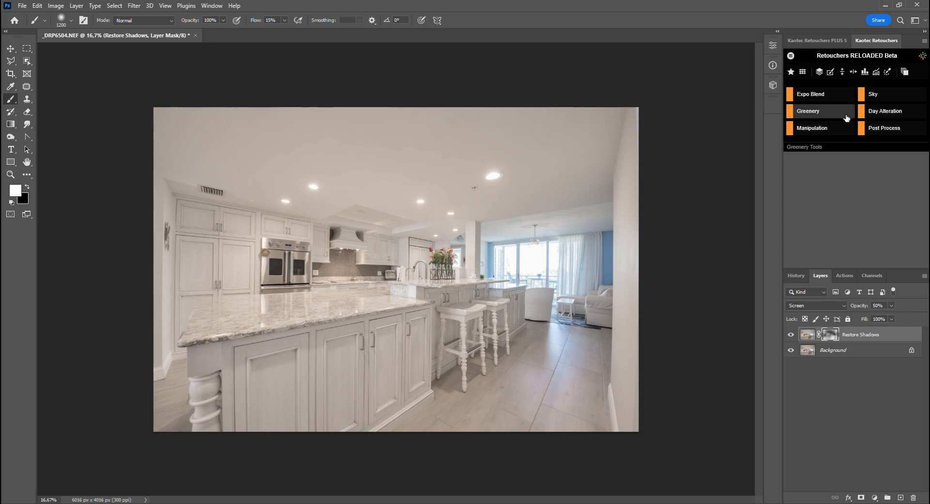
click(888, 129)
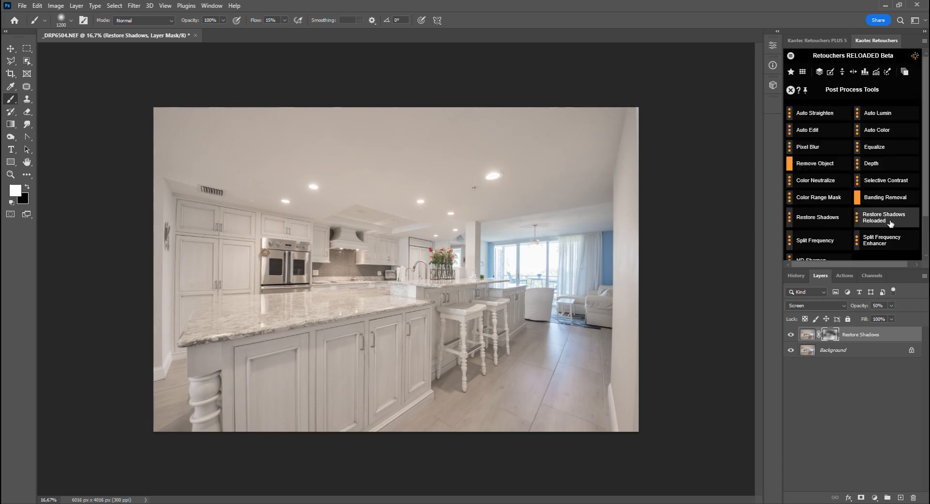
click(790, 218)
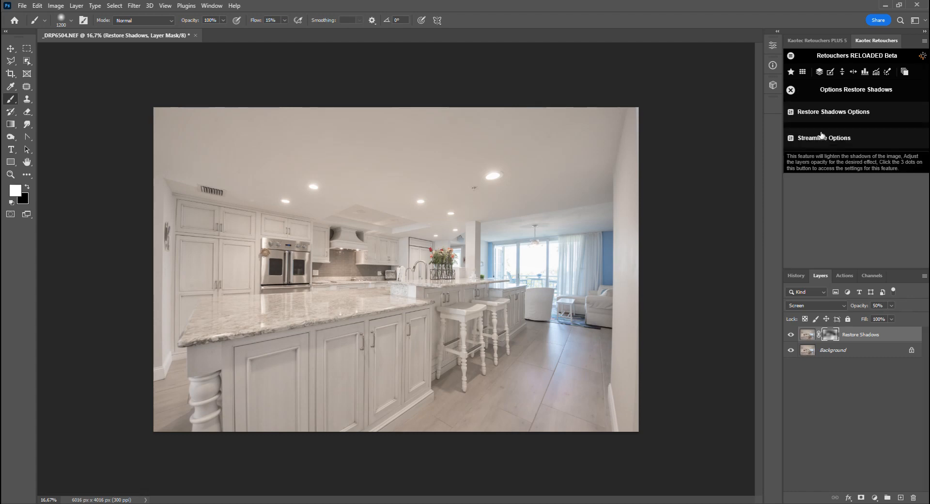
click(830, 114)
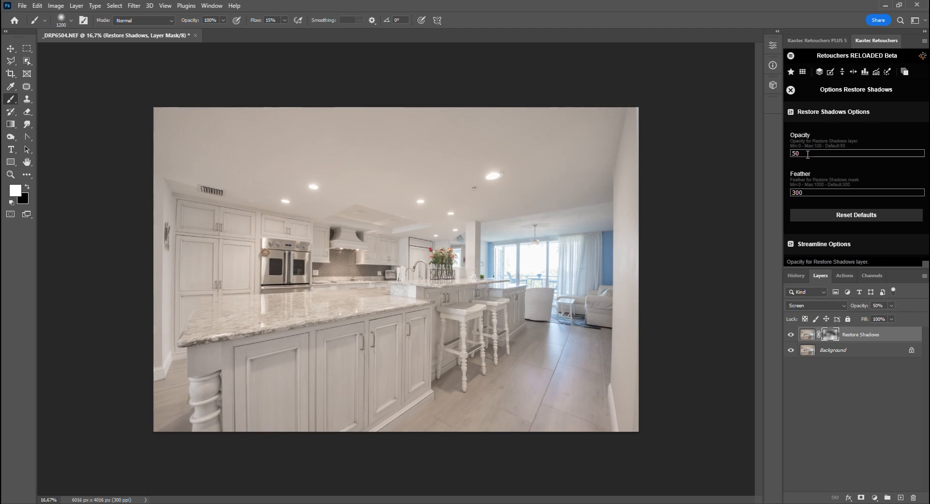
drag(808, 155, 788, 154)
Set the feather of the Restore Shadows layer mask to 150 px and close the mask properties.
double_click(830, 335)
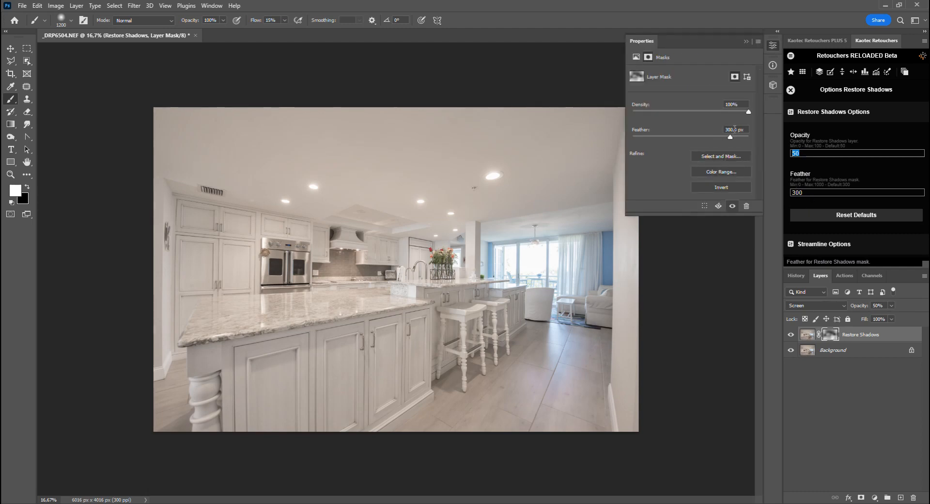
click(735, 129)
mouse_move(732, 137)
mouse_down()
mouse_move(706, 141)
mouse_move(720, 140)
mouse_up()
click(813, 193)
mouse_move(719, 137)
mouse_down()
mouse_move(690, 140)
mouse_move(715, 136)
mouse_up()
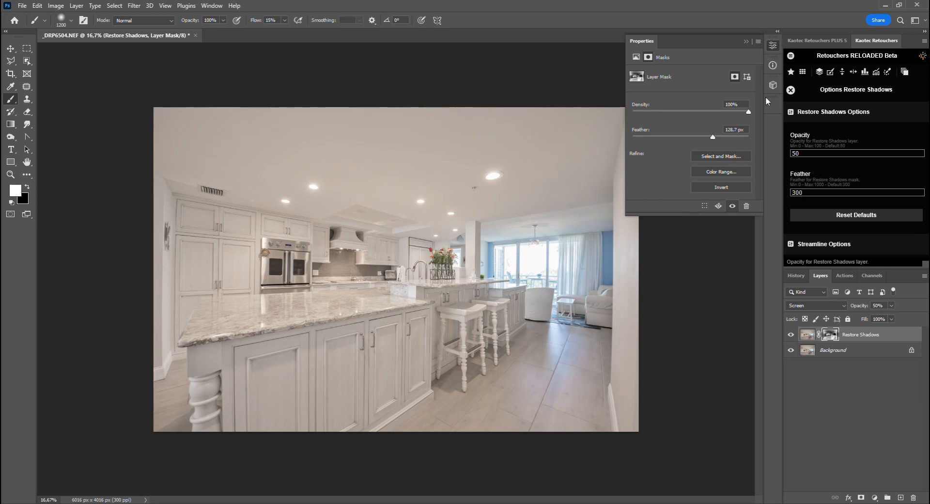
click(737, 129)
text(150)
key(Return)
click(773, 45)
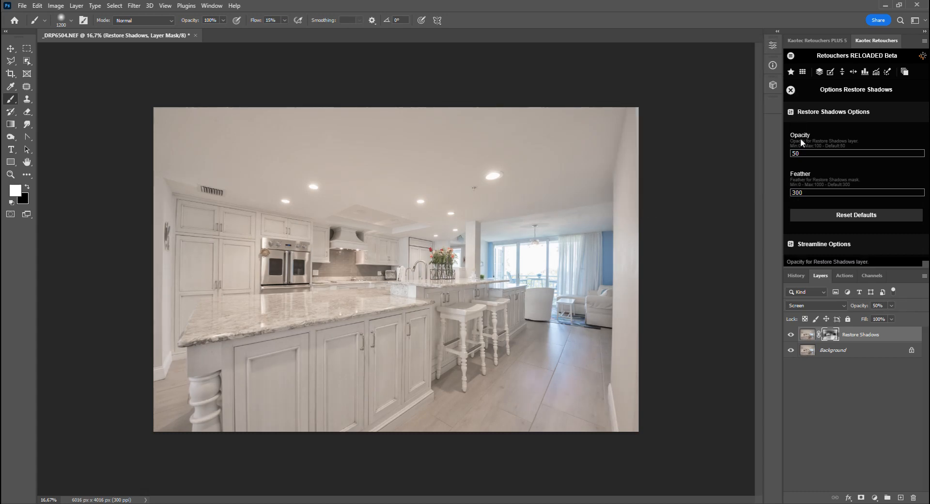
Leave the Restore Shadows options and compare the image before and after the layer with its adjusted mask.
click(791, 91)
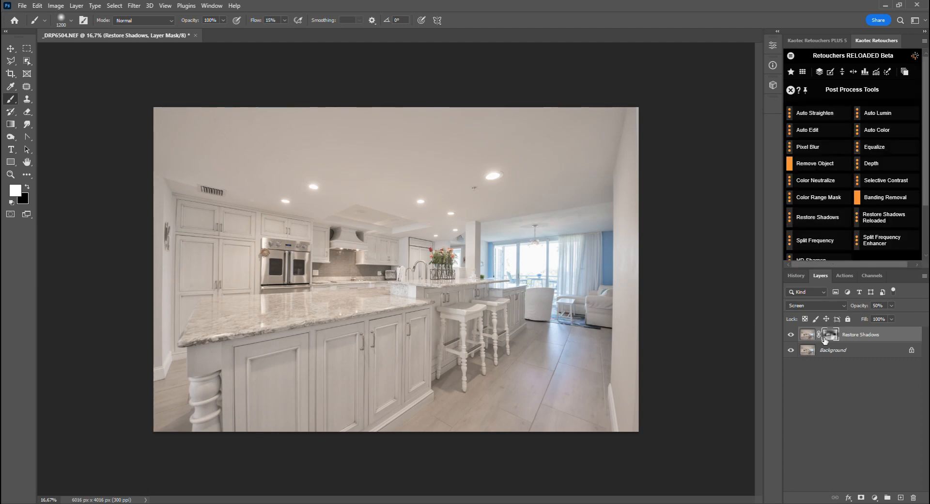
click(792, 334)
click(791, 334)
click(792, 334)
click(792, 335)
click(792, 335)
click(792, 334)
click(791, 334)
click(792, 334)
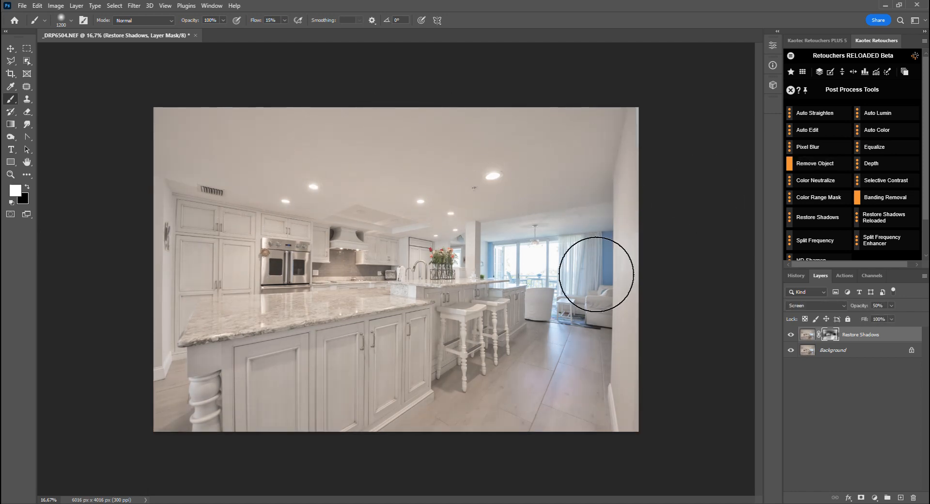
Apply Restore Shadows Reloaded from the favourites and reduce its group's opacity to 38%, comparing before and after.
click(791, 71)
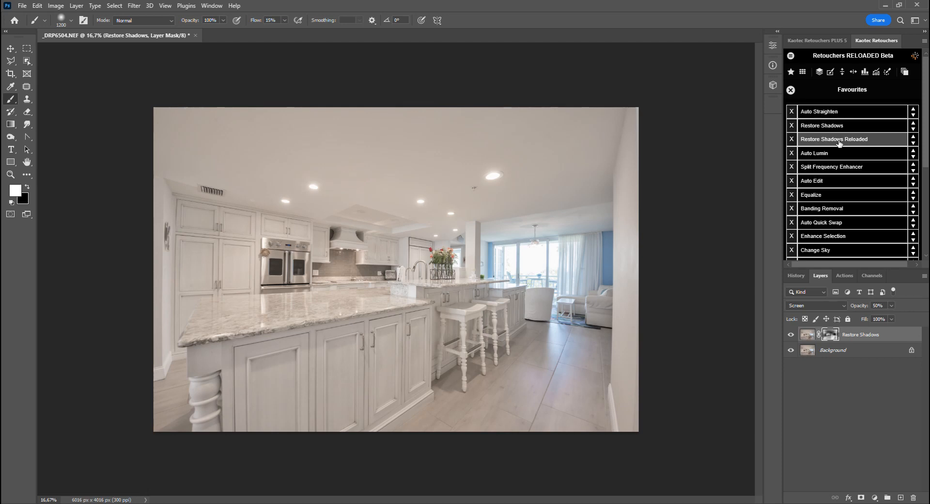
scroll(537, 213, up, 1)
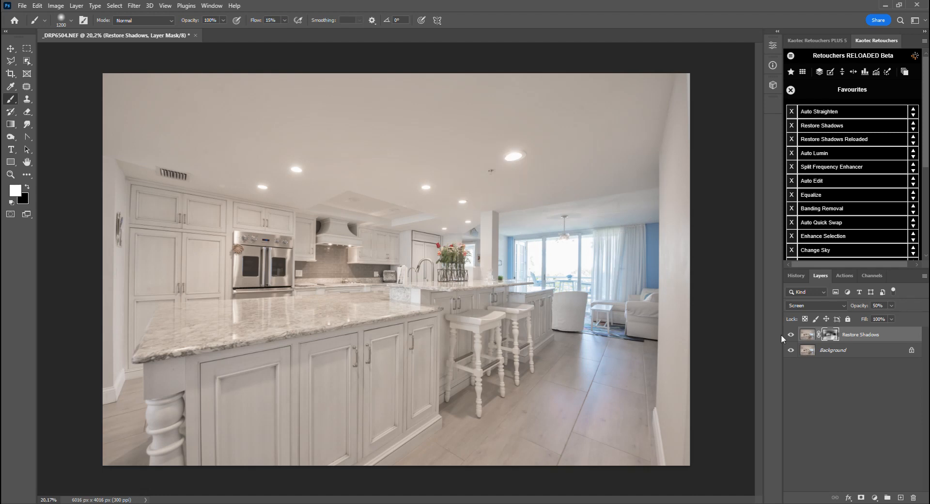
click(848, 139)
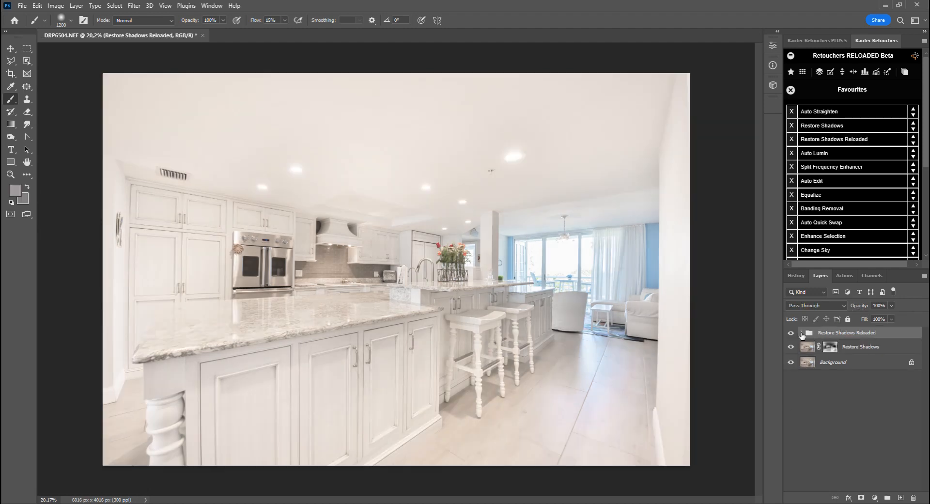
drag(864, 305, 825, 304)
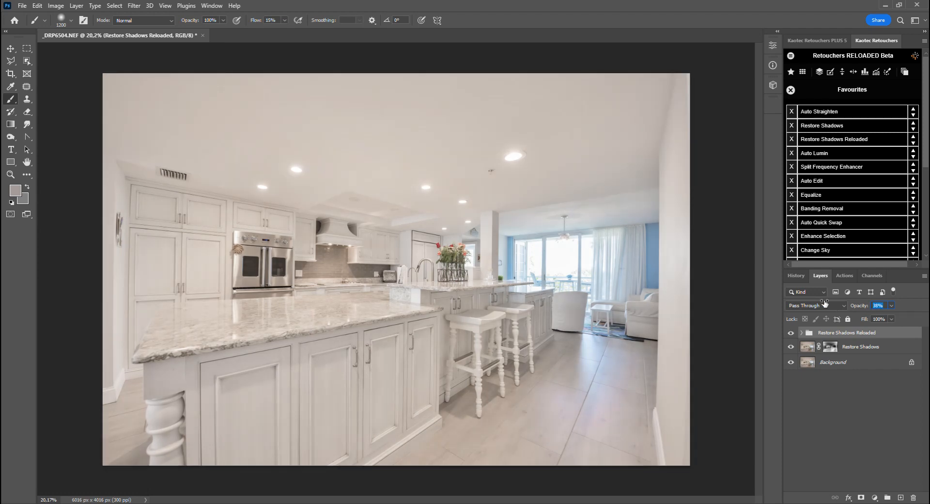
click(791, 333)
click(790, 333)
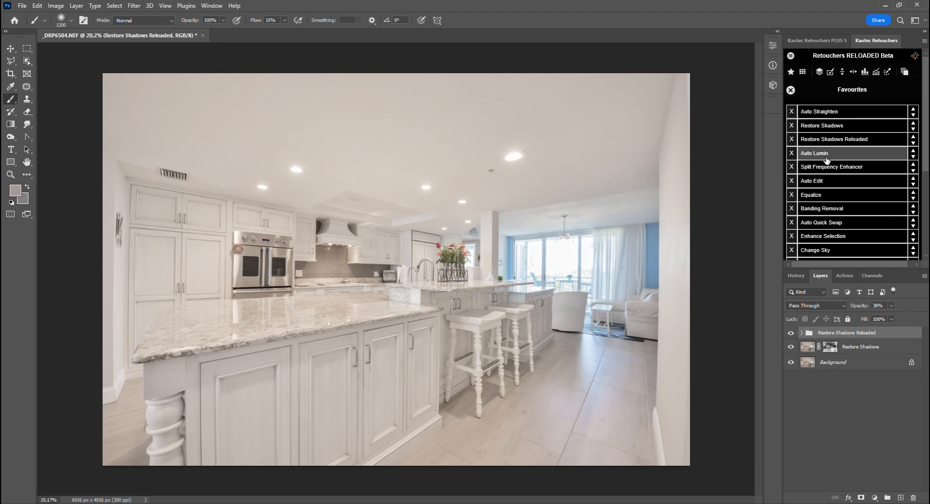
Apply the Auto Lumin tool from the favourites and compare the image with and without its layer.
click(826, 154)
click(792, 335)
click(792, 335)
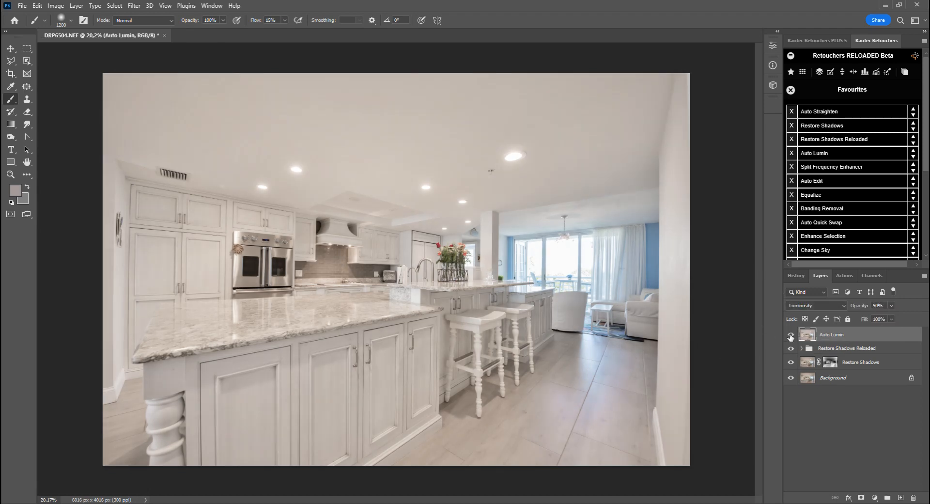
click(792, 335)
click(793, 335)
Try a higher opacity on the Auto Lumin layer, undo it, and recheck the layer's effect.
drag(858, 309, 928, 309)
key(ctrl+z)
click(791, 336)
click(791, 335)
click(791, 335)
click(791, 335)
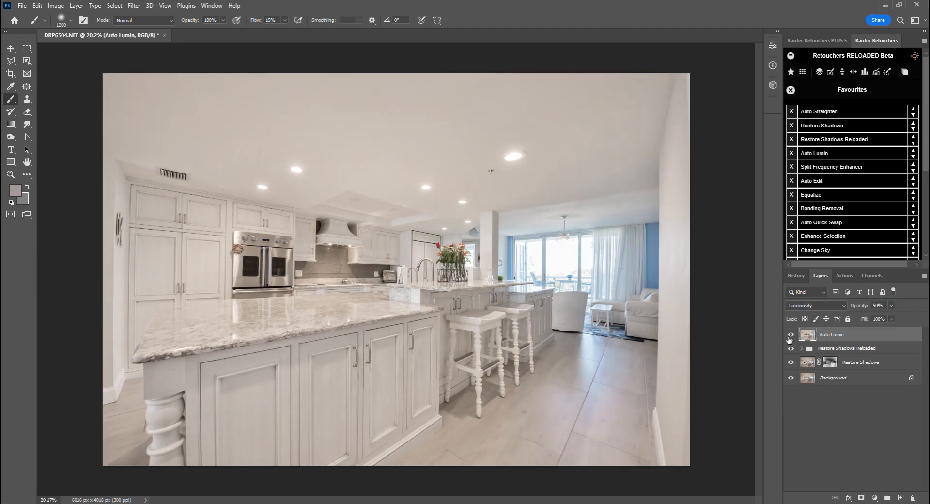
Apply the Split Frequency Enhancer tool from the favourites and compare the image with and without its group.
click(841, 168)
click(791, 333)
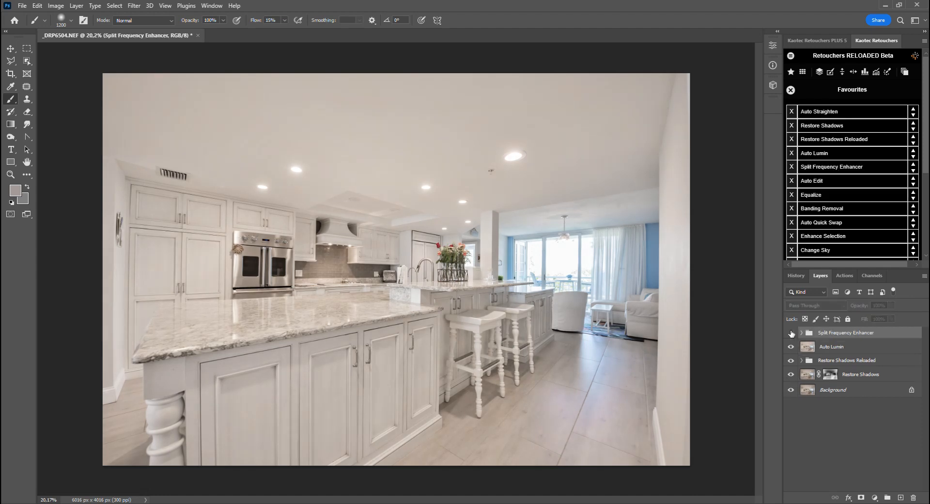
click(791, 334)
click(791, 333)
click(791, 334)
click(791, 333)
click(791, 333)
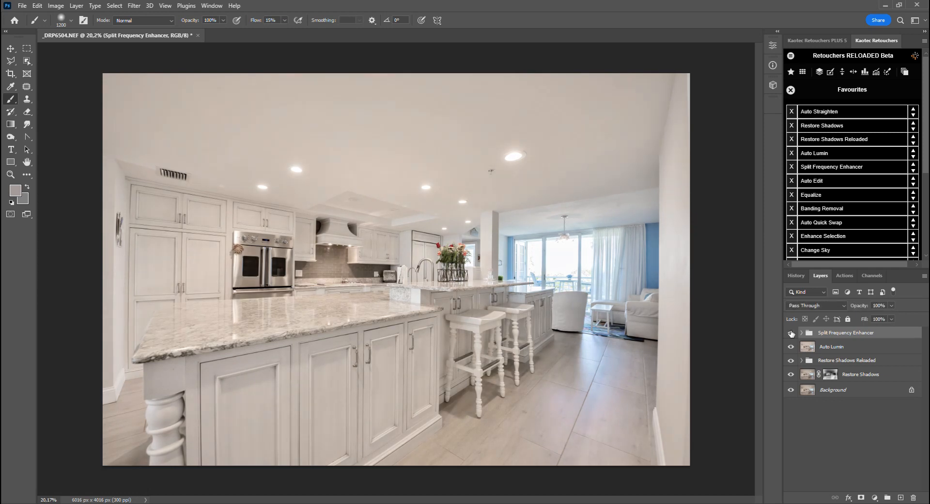
click(791, 334)
click(791, 334)
Expand the Split Frequency Enhancer group to show its layers and check the group's before and after effect.
scroll(515, 304, up, 2)
scroll(584, 319, down, 1)
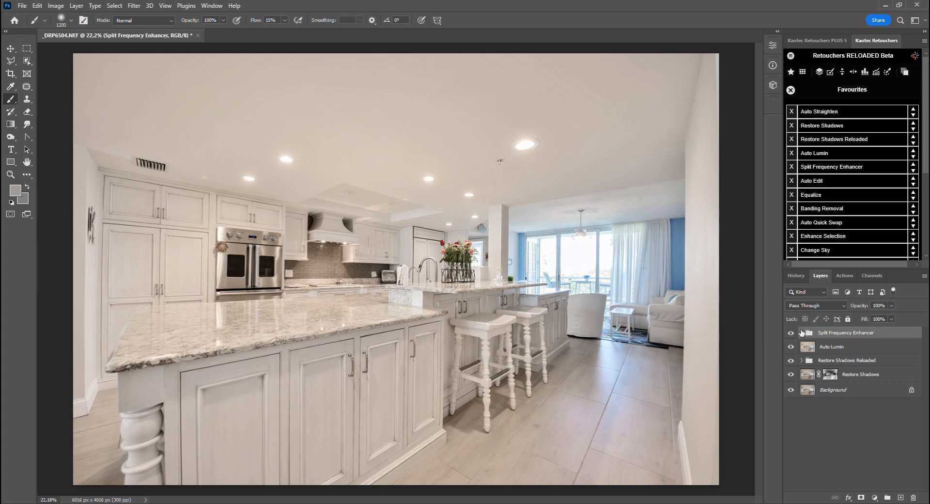
click(791, 333)
click(791, 334)
click(801, 333)
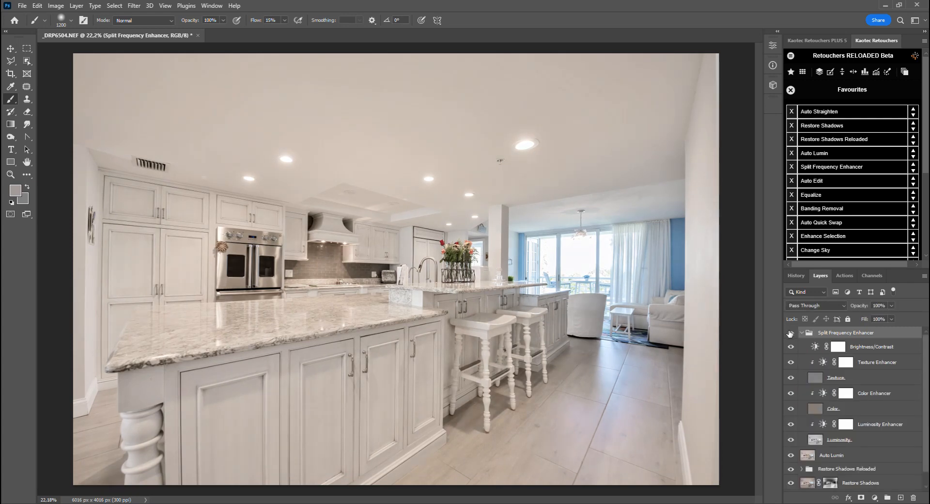
click(791, 333)
click(791, 333)
Inspect the settings of the Brightness/Contrast, Texture Enhancer, Color Enhancer and Luminosity Enhancer adjustment layers.
double_click(815, 347)
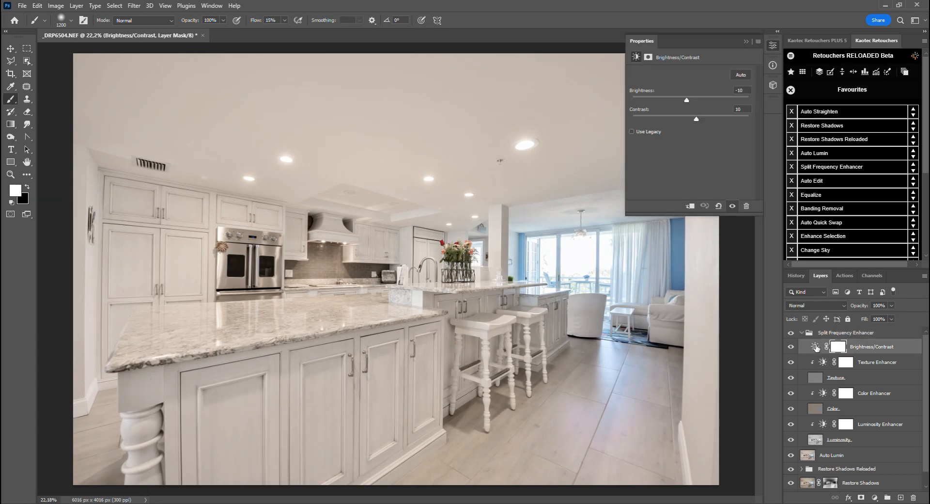
click(829, 365)
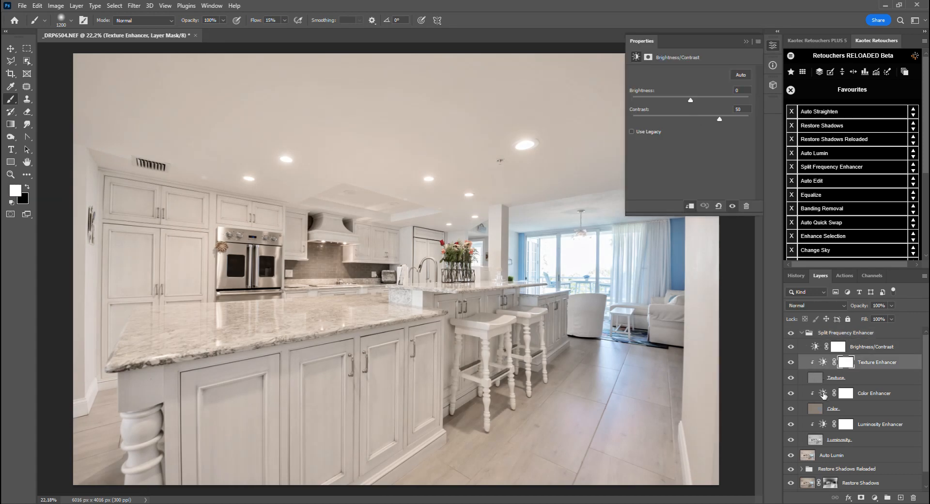
click(824, 394)
click(824, 425)
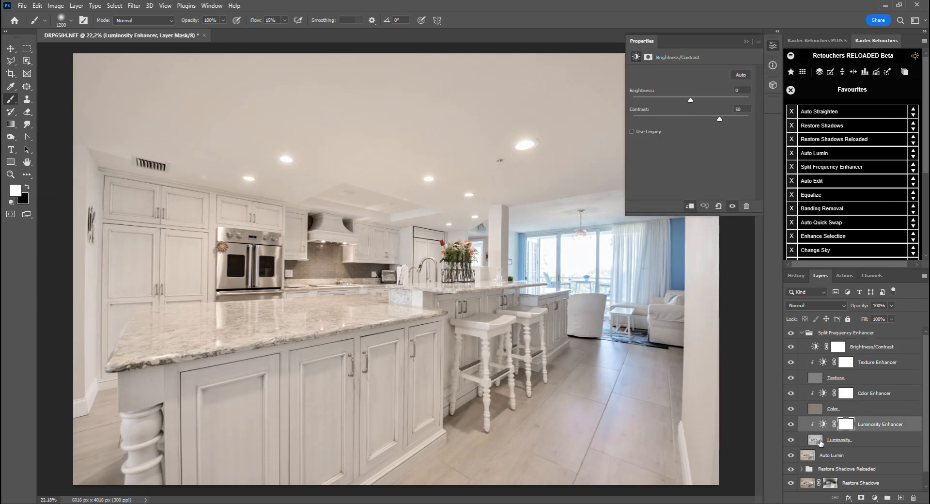
Look at the Luminosity, Color and Texture pixel layers inside the Split Frequency Enhancer group.
click(822, 439)
click(822, 411)
click(825, 384)
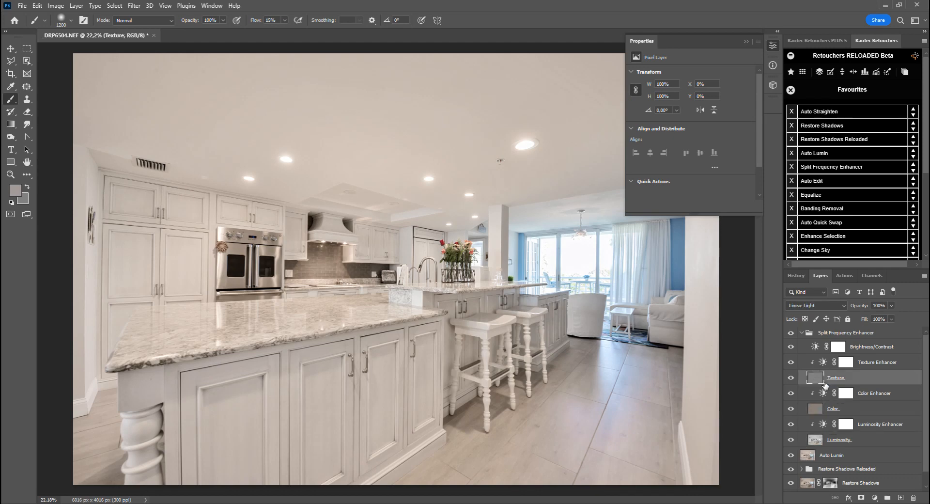
click(827, 409)
click(823, 441)
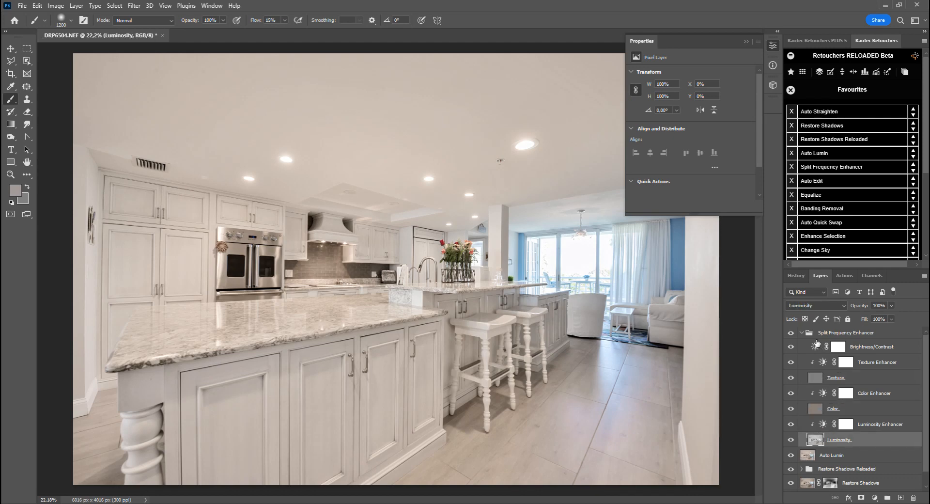
Collapse and reopen the Split Frequency Enhancer group, and compare the Texture Enhancer settings with those of Brightness/Contrast.
click(802, 333)
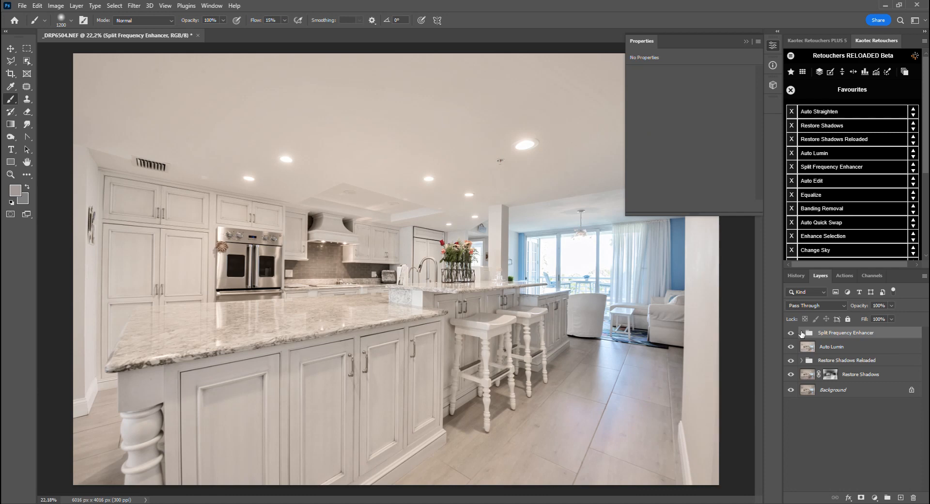
click(802, 332)
click(802, 333)
click(801, 333)
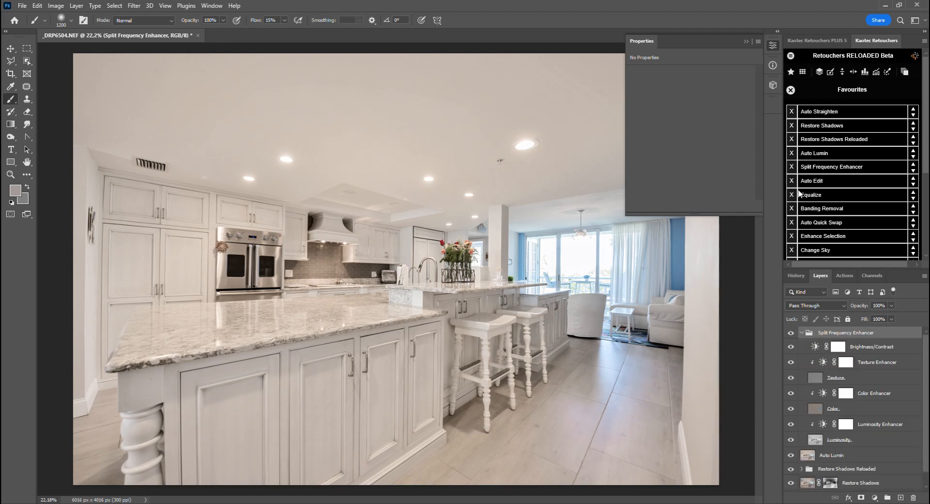
click(823, 362)
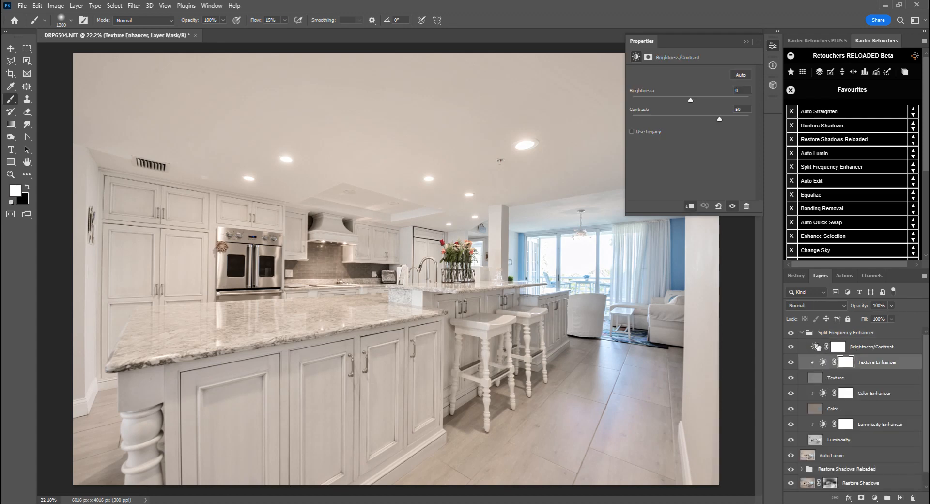
click(816, 347)
click(823, 362)
click(815, 349)
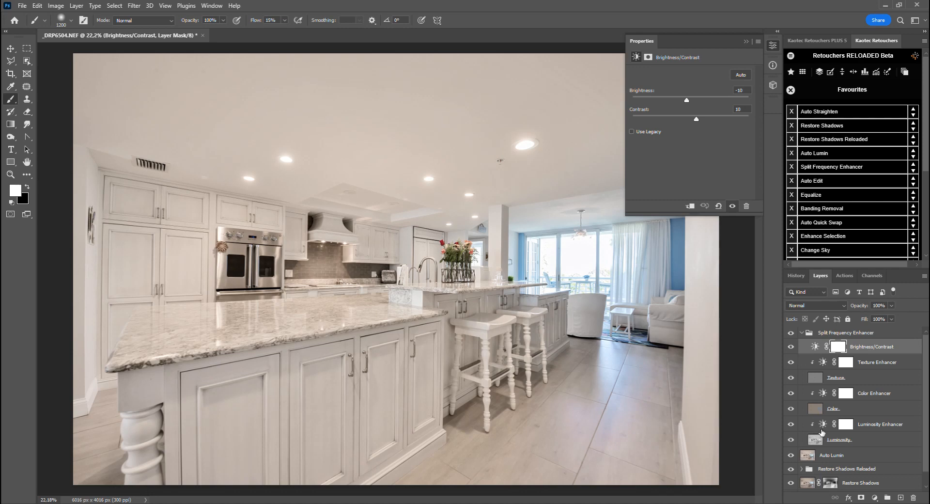
Compare the brightness and contrast settings of the Texture Enhancer, Color Enhancer and Luminosity Enhancer layers.
click(825, 363)
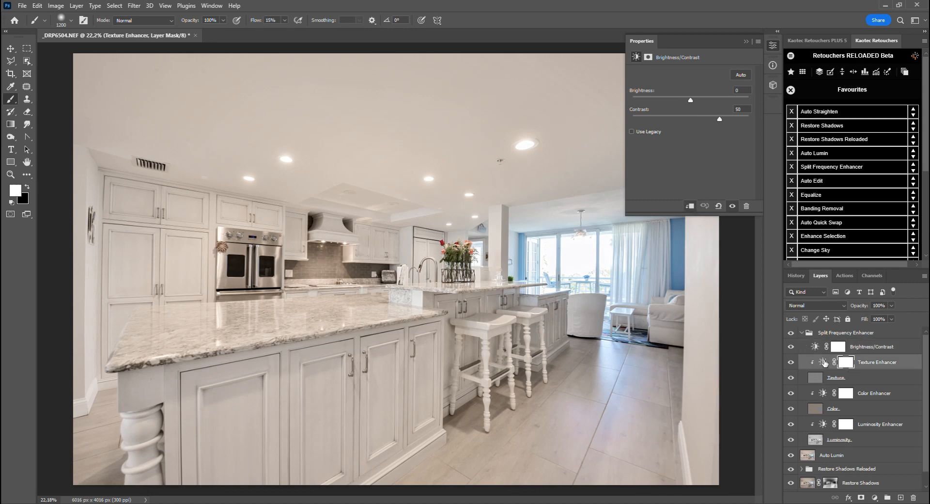
click(824, 394)
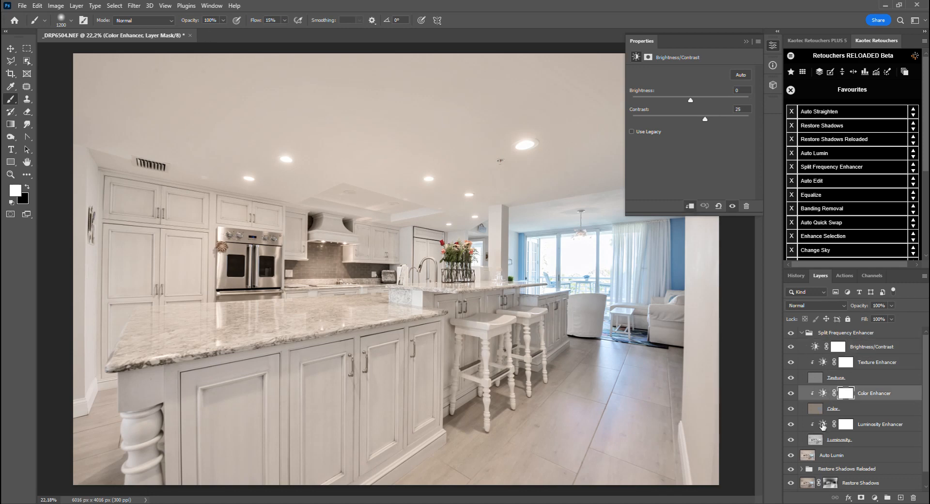
click(823, 425)
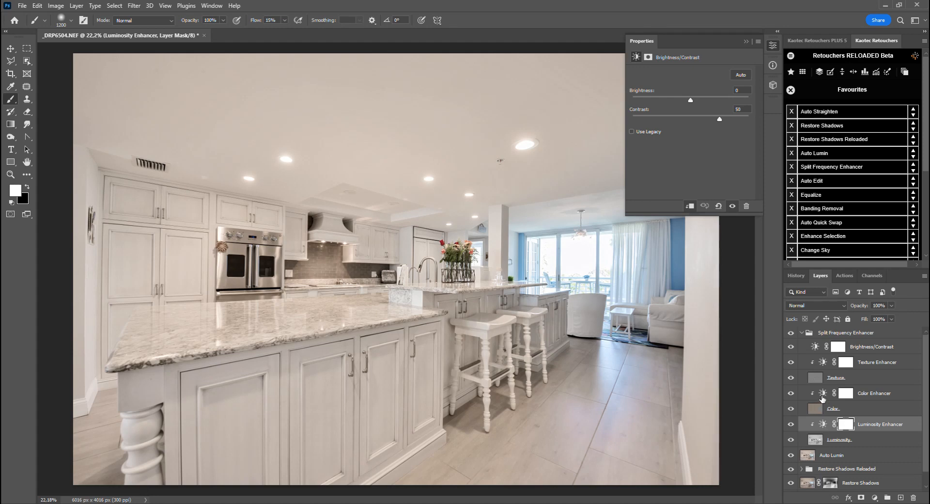
Try strong and weak contrast on the Color Enhancer layer and settle on a contrast of -22.
click(824, 394)
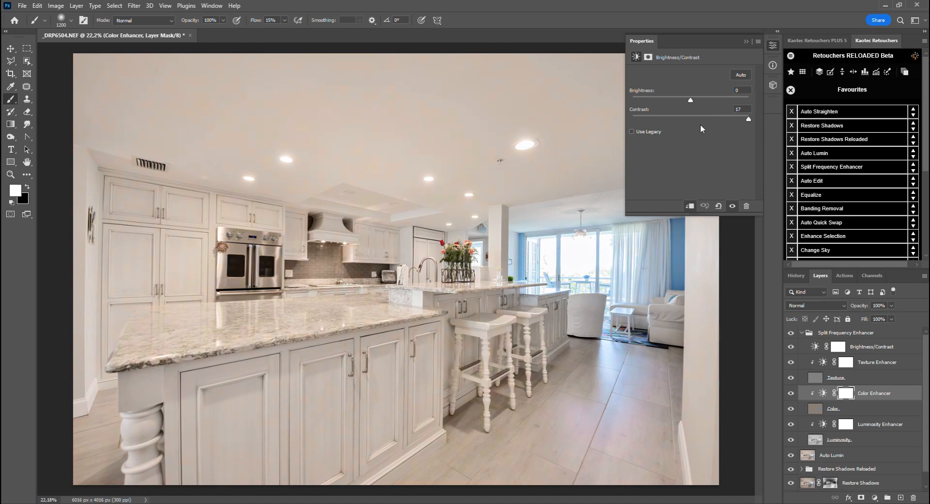
drag(749, 120, 644, 125)
click(642, 127)
drag(684, 135, 643, 135)
drag(710, 133, 674, 136)
Set the Texture Enhancer layer's contrast to 100, judging the effect on the flowers and cabinets up close.
click(822, 367)
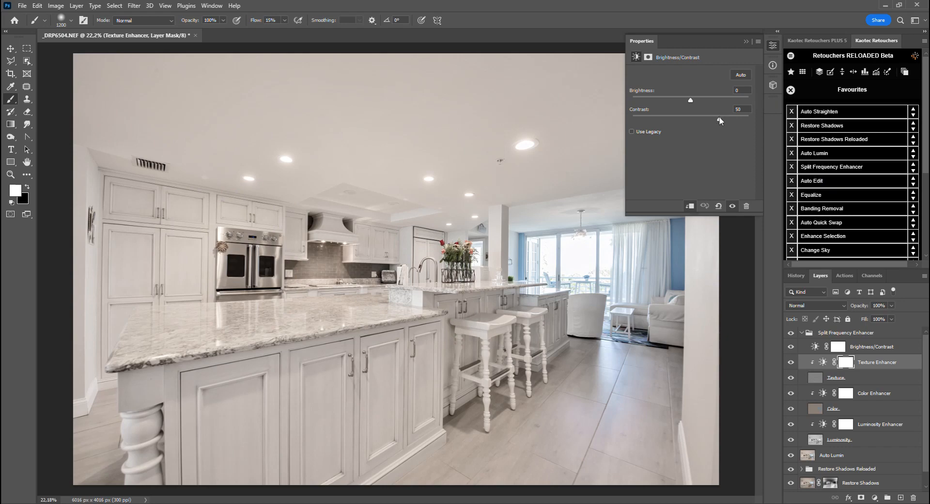
scroll(430, 253, up, 6)
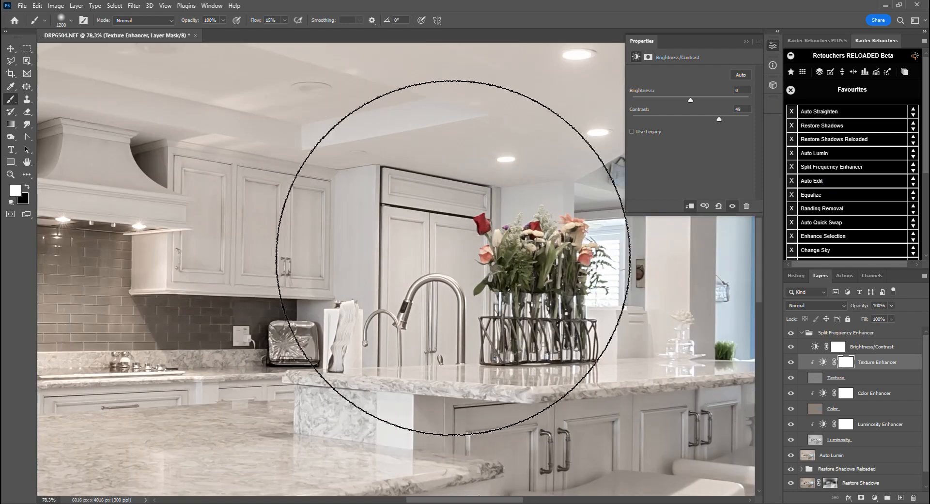
drag(717, 120, 763, 116)
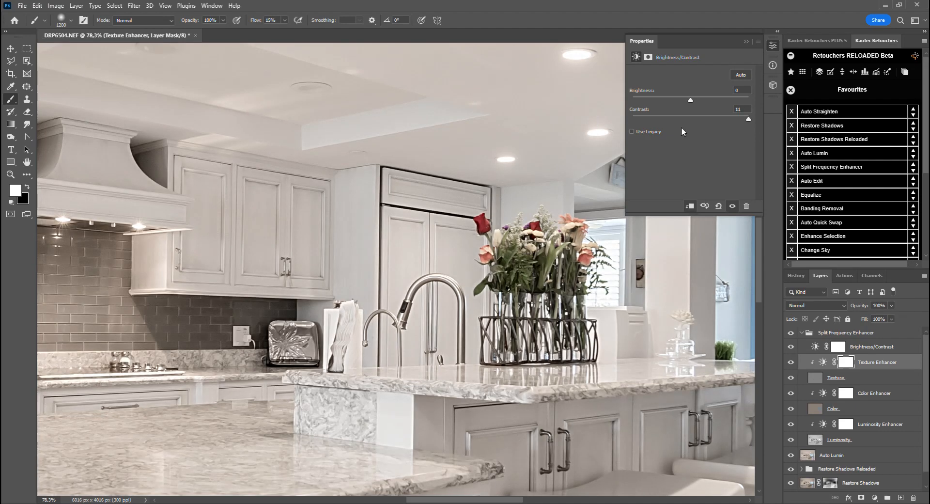
scroll(467, 229, down, 6)
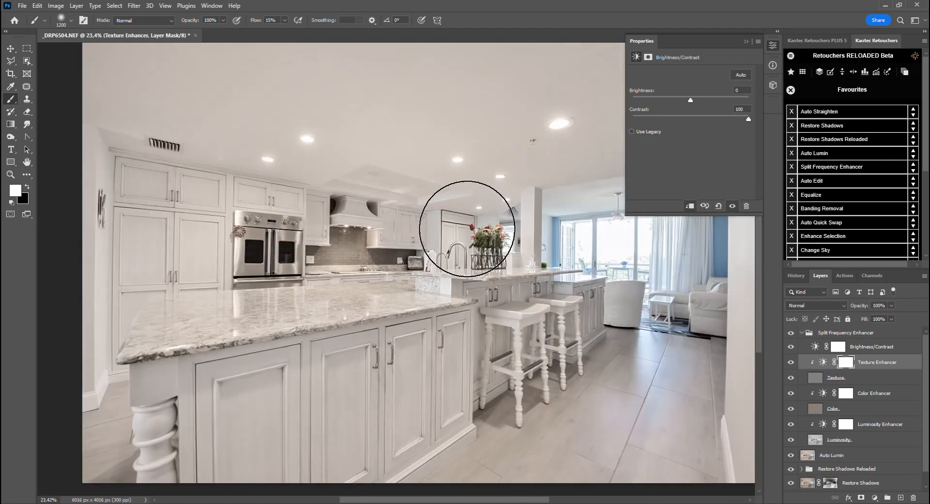
scroll(467, 229, down, 2)
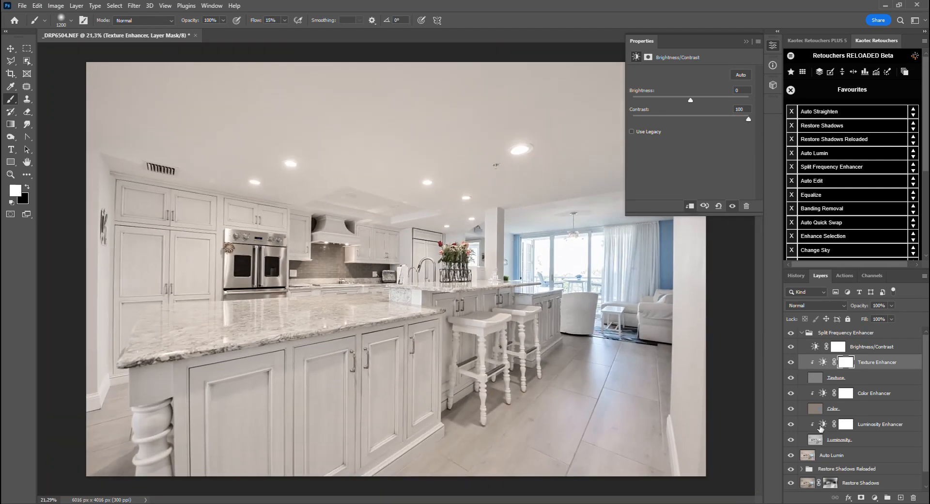
Set the Luminosity Enhancer to contrast 49 and brightness -21, and the Brightness/Contrast layer's brightness to 19.
click(820, 426)
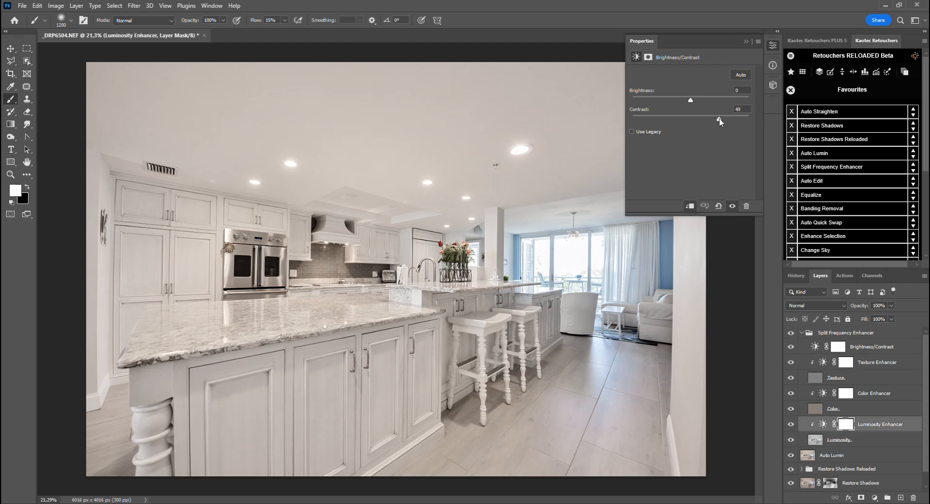
drag(720, 122, 691, 103)
click(814, 350)
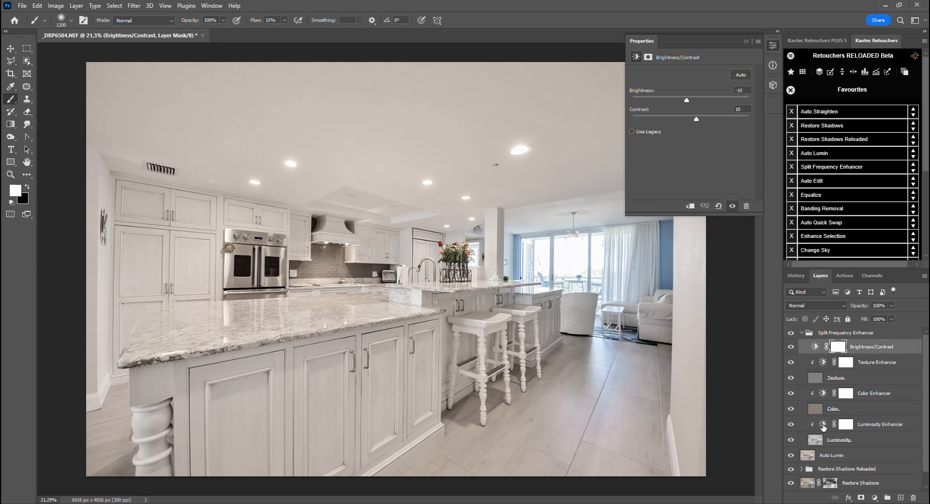
click(823, 425)
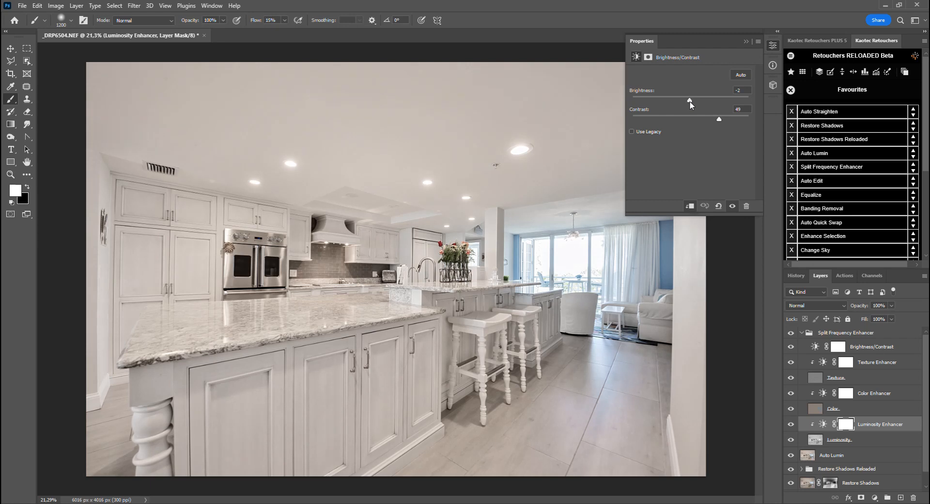
drag(691, 105, 685, 105)
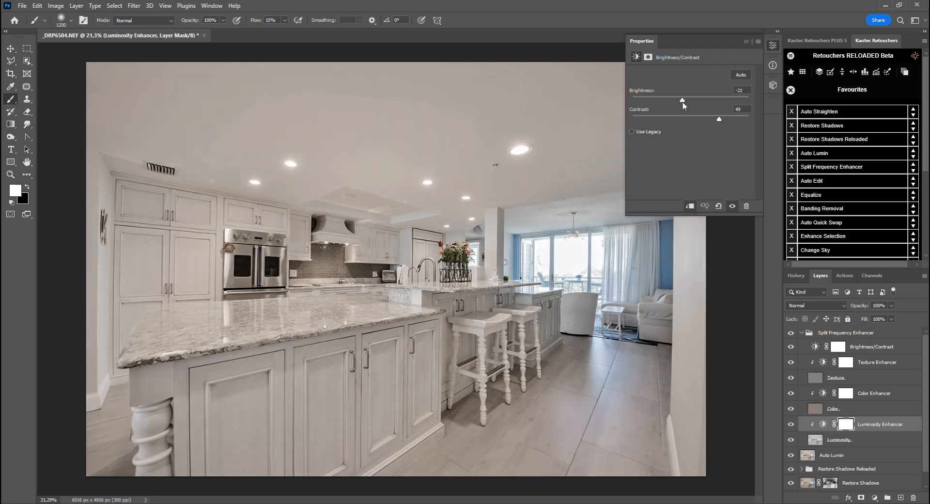
click(817, 347)
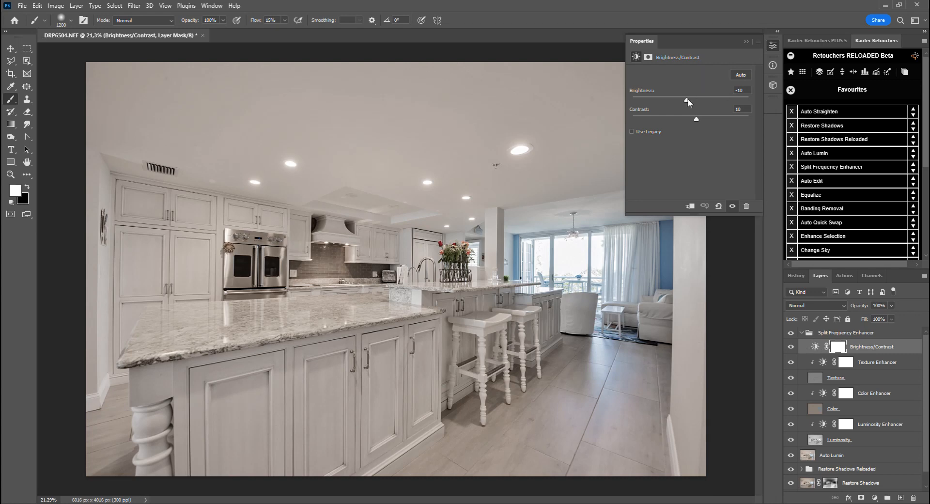
drag(689, 102, 699, 102)
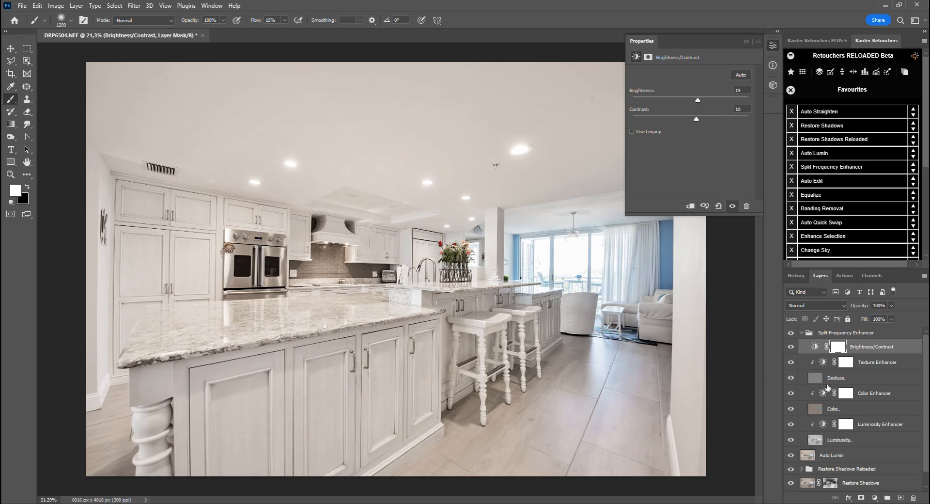
Lower the Luminosity Enhancer's brightness to about -39 and raise the Brightness/Contrast layer's brightness to 39.
click(824, 426)
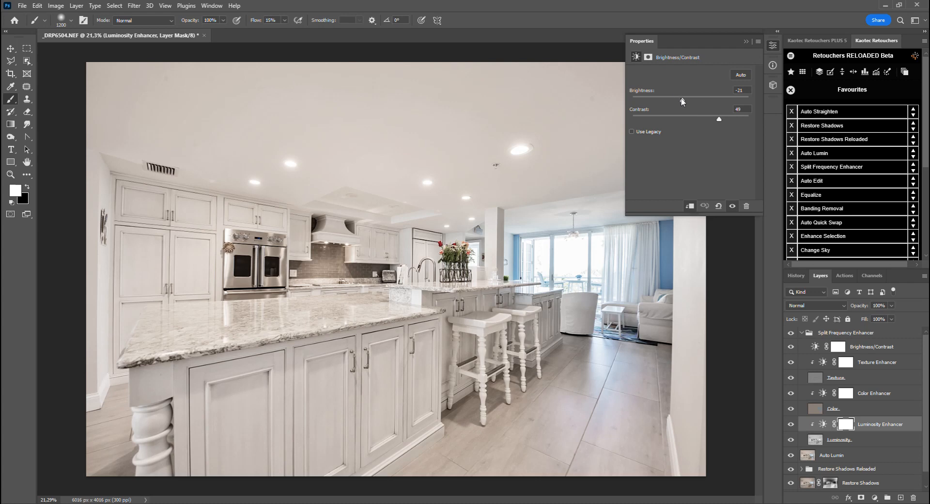
drag(681, 101, 673, 100)
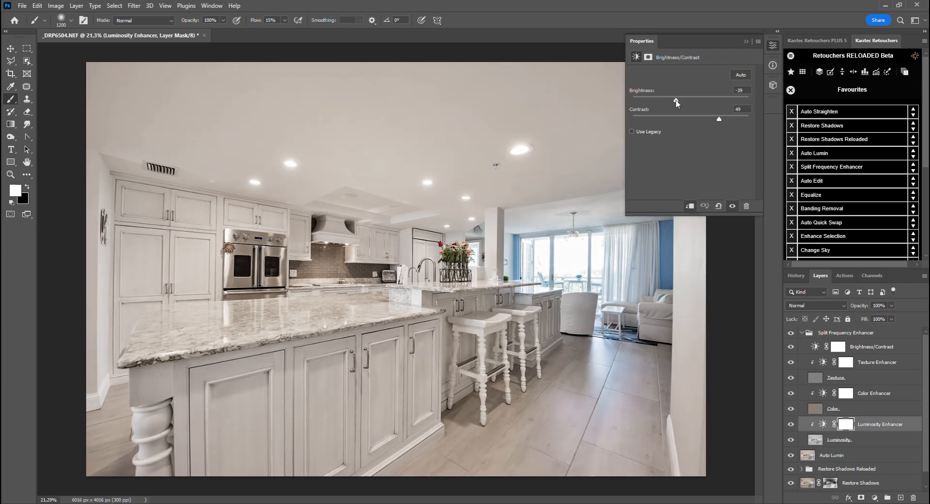
click(819, 348)
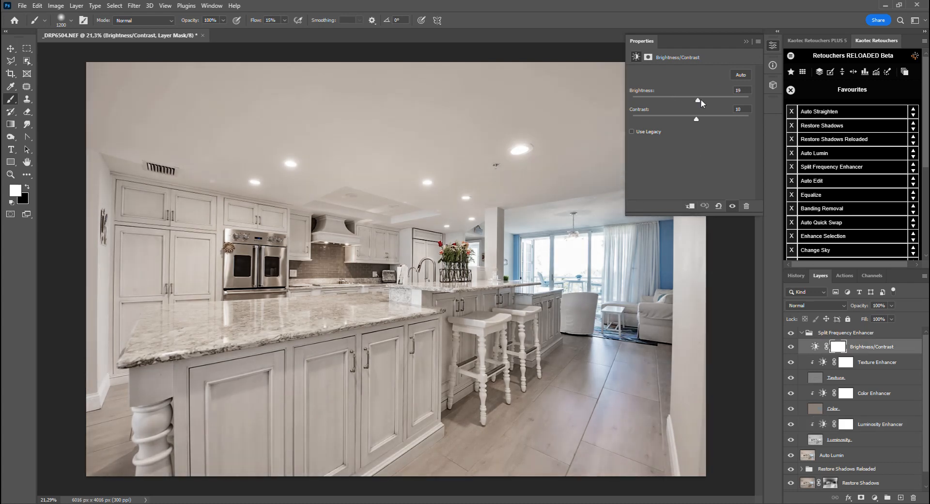
drag(703, 100, 706, 101)
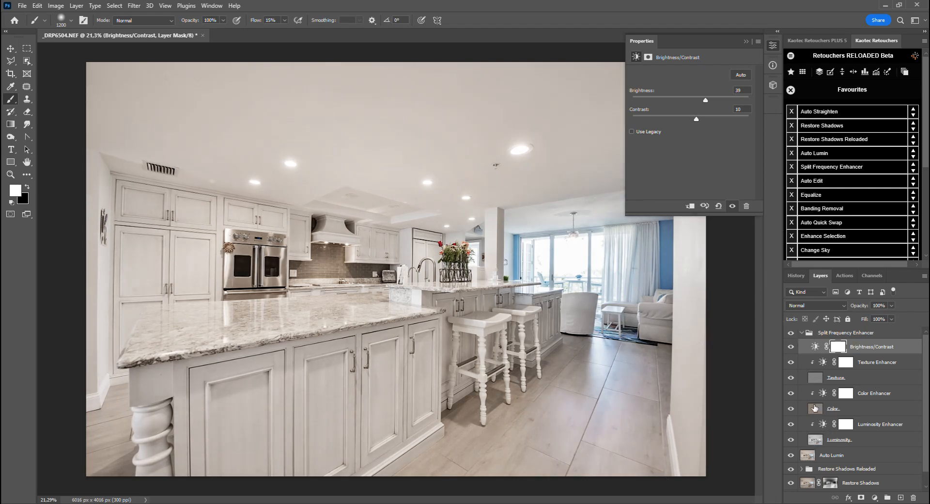
click(774, 48)
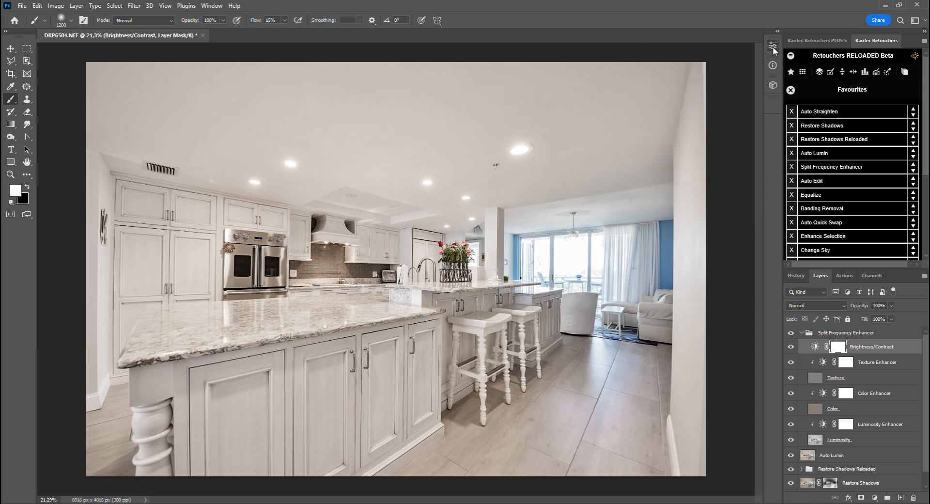
Open the Split Frequency Enhancer options from the post process tools and examine the default radius setting.
click(790, 90)
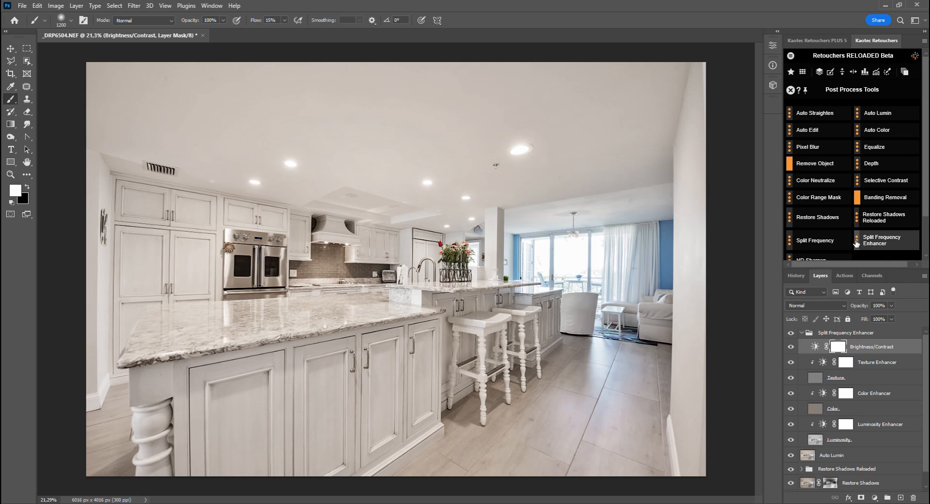
click(856, 243)
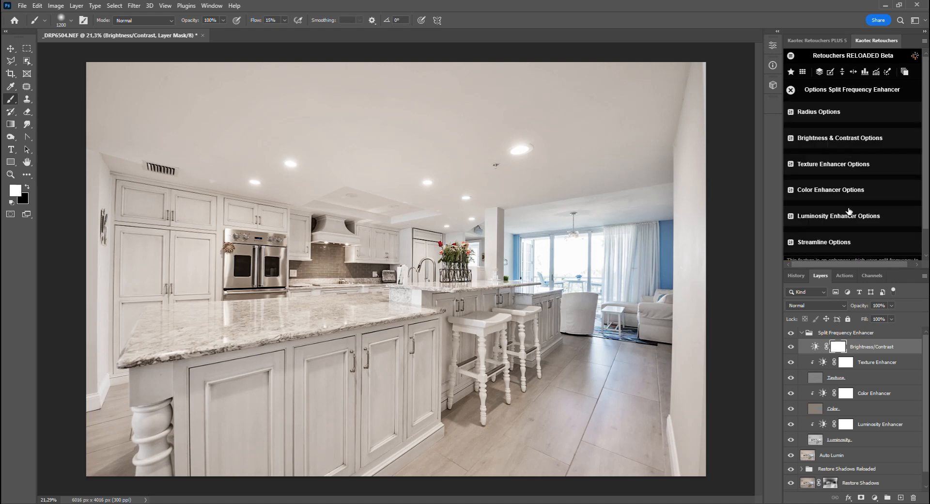
click(812, 113)
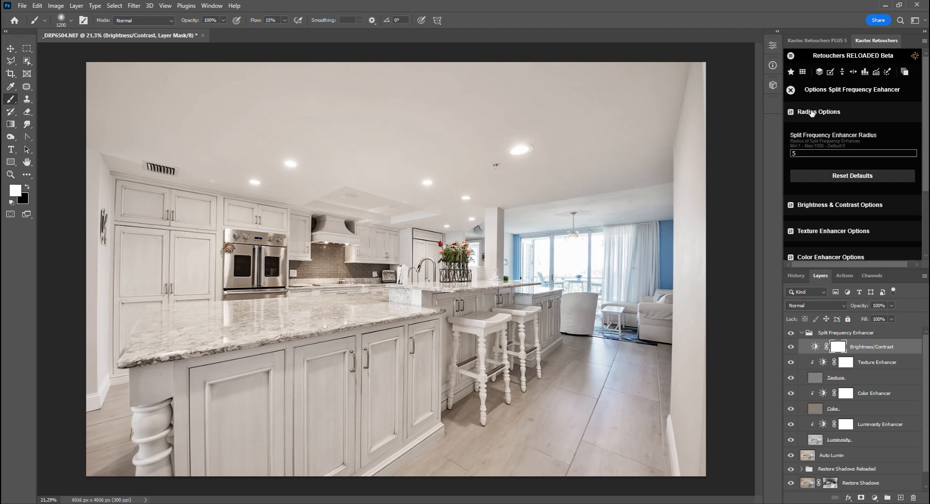
double_click(793, 153)
drag(815, 153, 777, 156)
click(817, 112)
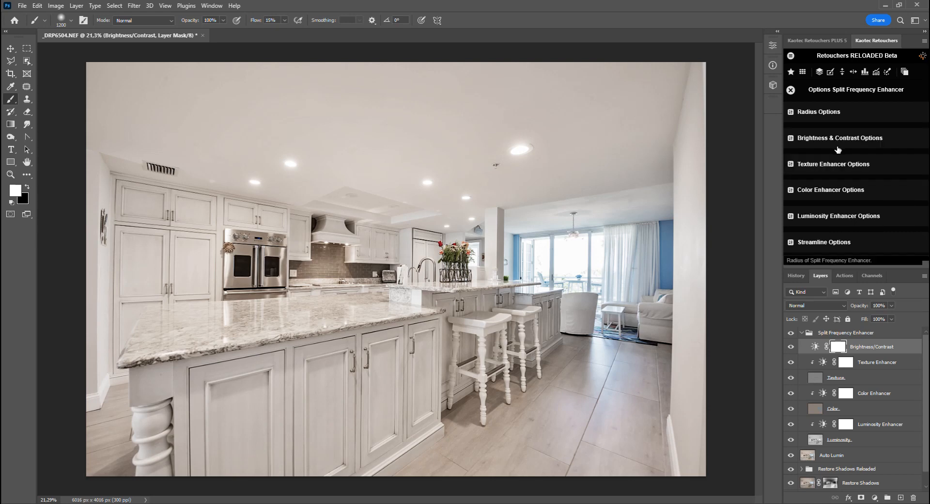
click(824, 115)
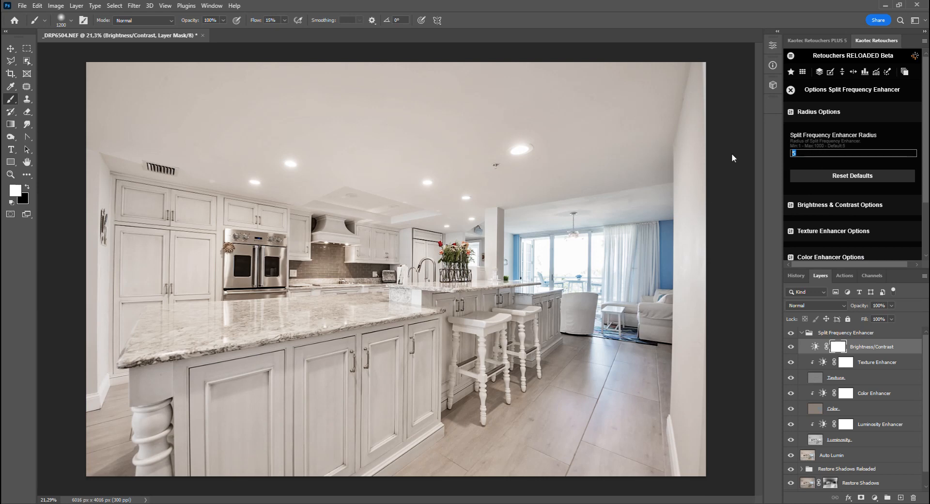
click(820, 153)
click(825, 113)
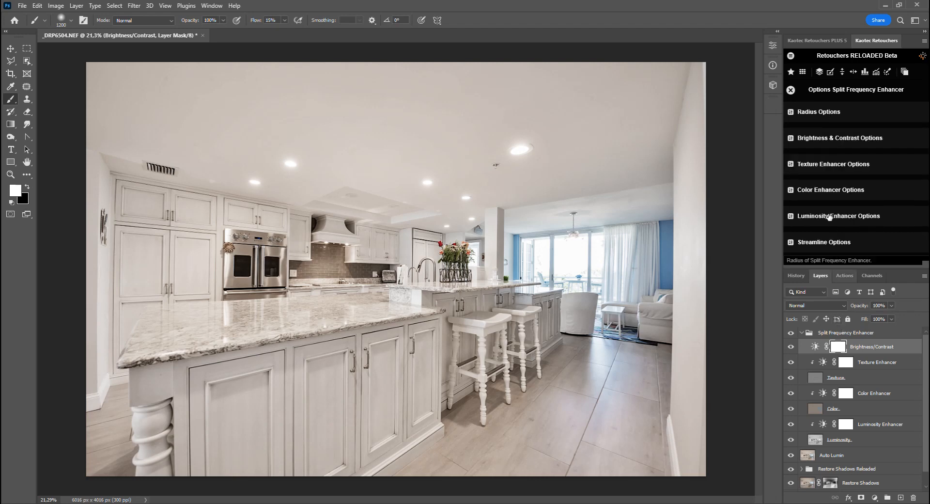
Reopen the Split Frequency Enhancer options and compare its SF Brightness and SF Contrast defaults with the Brightness/Contrast layer's values.
click(791, 92)
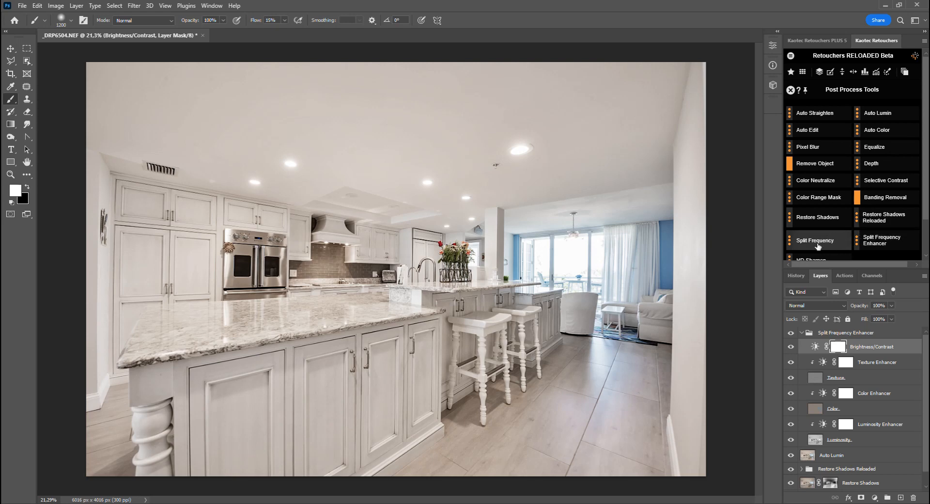
click(857, 243)
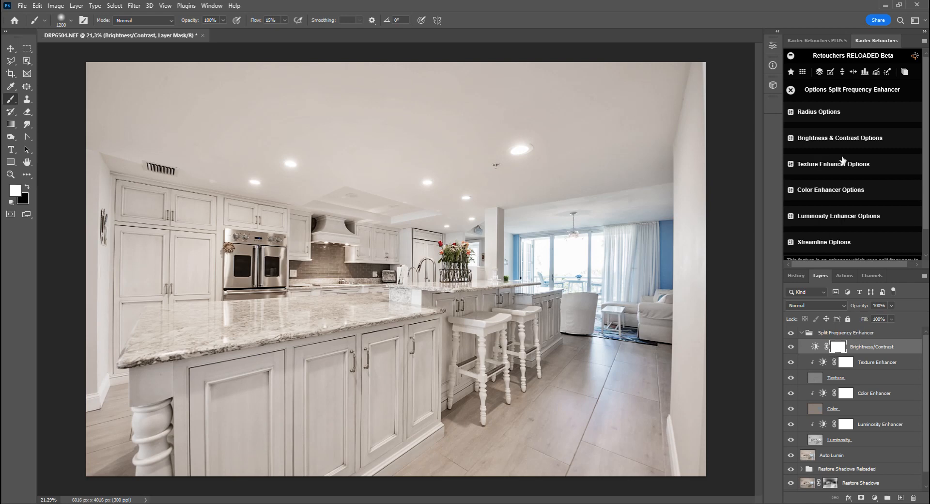
double_click(821, 350)
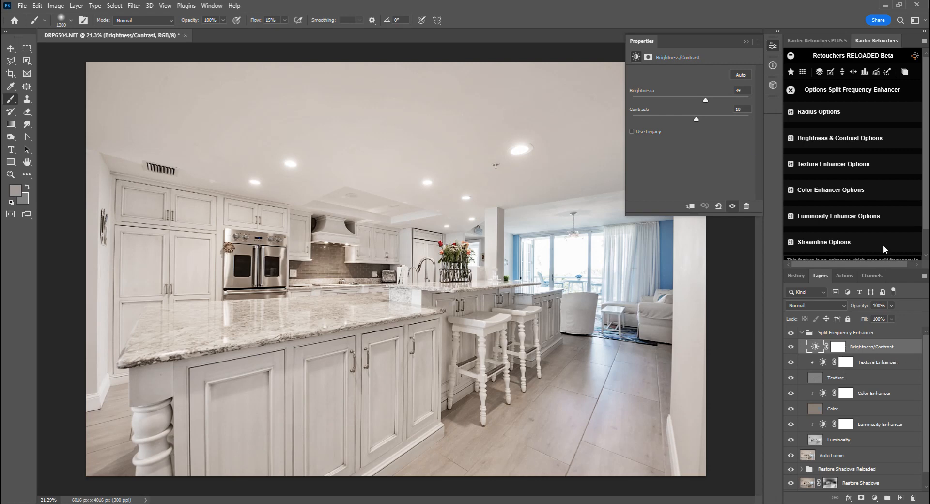
click(827, 140)
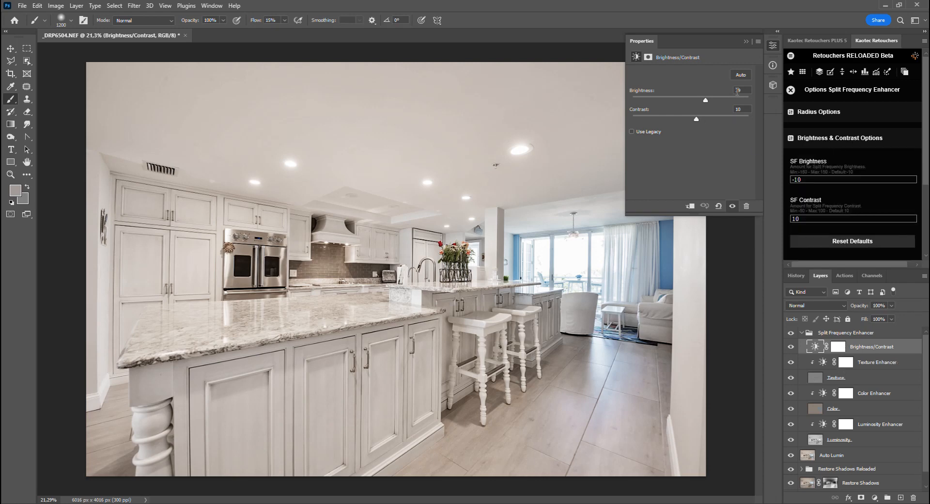
click(749, 90)
drag(804, 180, 771, 179)
click(747, 110)
click(823, 140)
Compare the Texture Enhancer layer's values with the default texture brightness and contrast in the tool options.
click(822, 365)
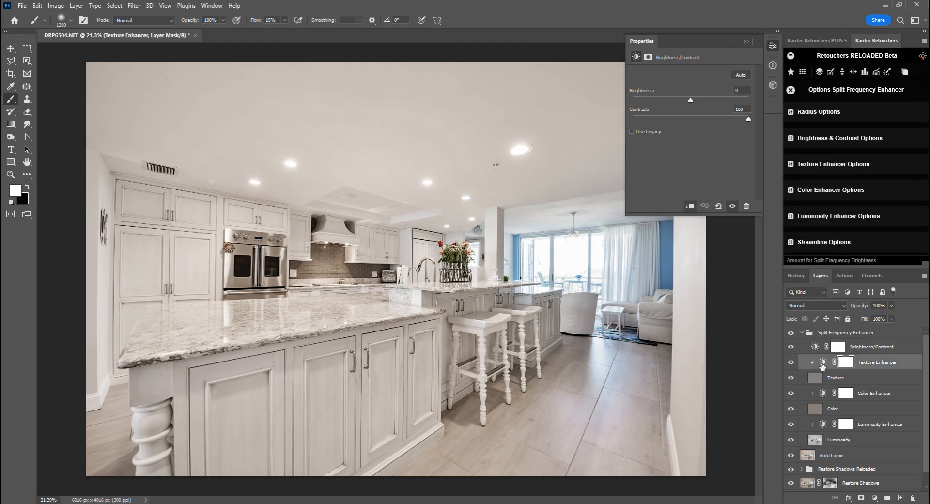
click(823, 165)
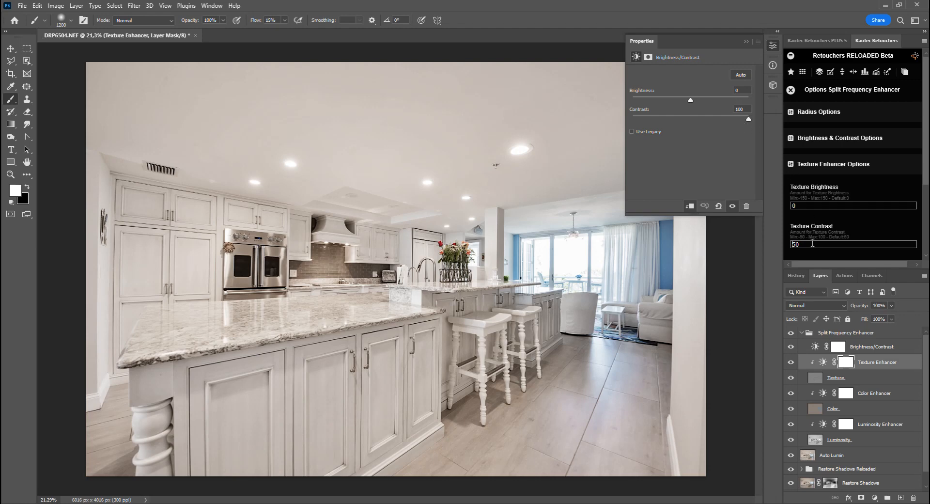
click(821, 170)
Compare the Color Enhancer layer's values with the default color brightness and contrast in the tool options.
click(825, 191)
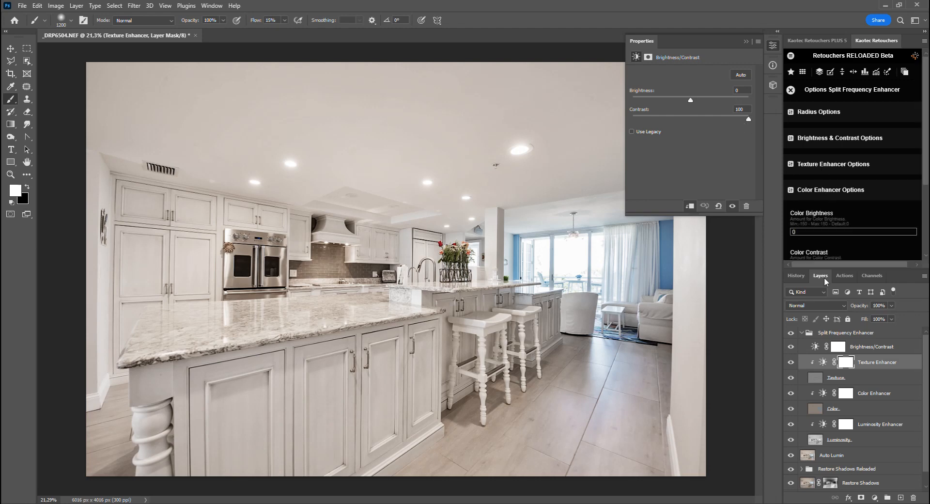
click(822, 394)
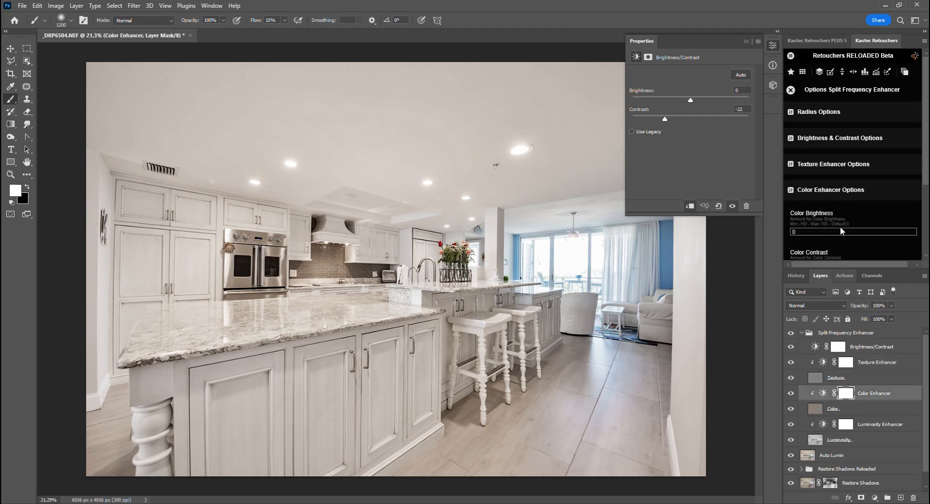
scroll(841, 231, down, 1)
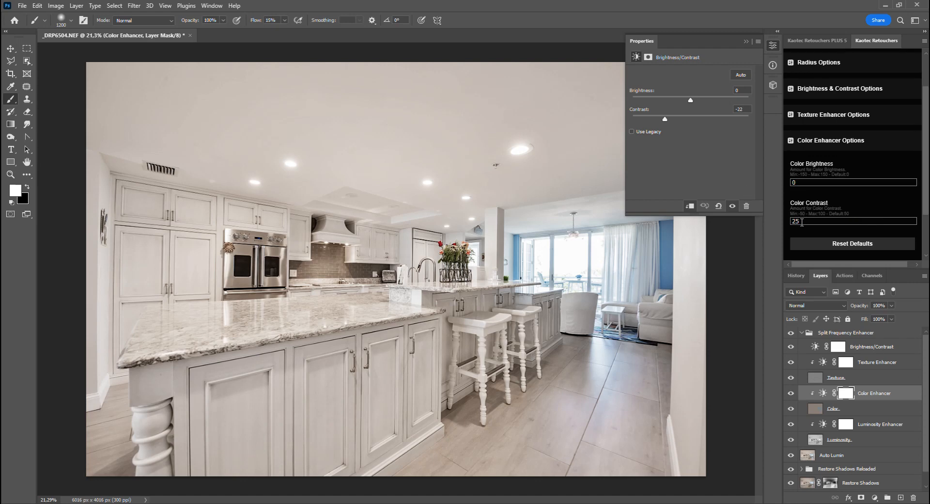
Compare the Luminosity Enhancer layer's values with the default luminosity brightness and contrast, and close the tool options.
click(824, 424)
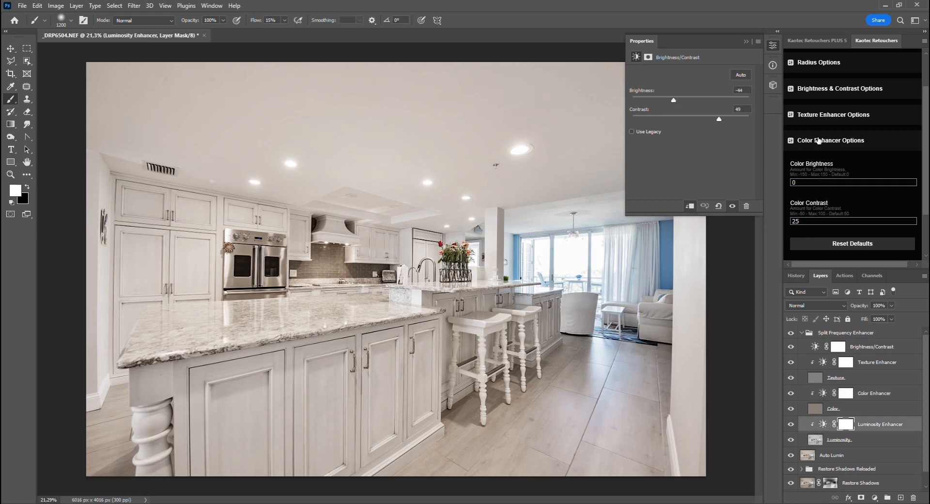
click(819, 140)
click(820, 220)
scroll(861, 208, down, 1)
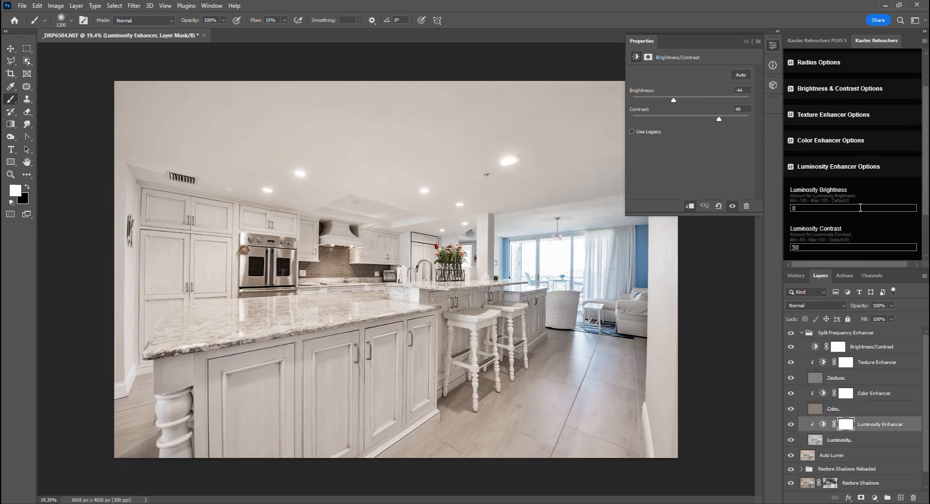
click(802, 243)
click(828, 170)
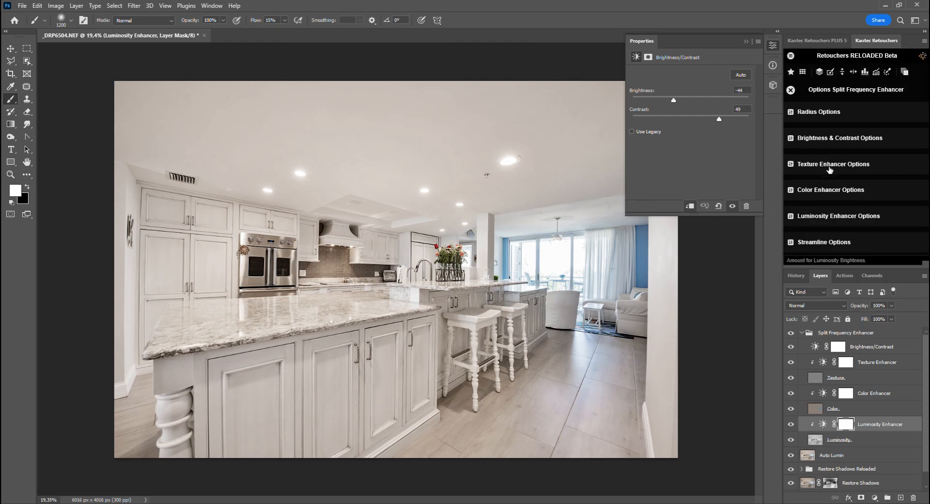
scroll(830, 171, up, 1)
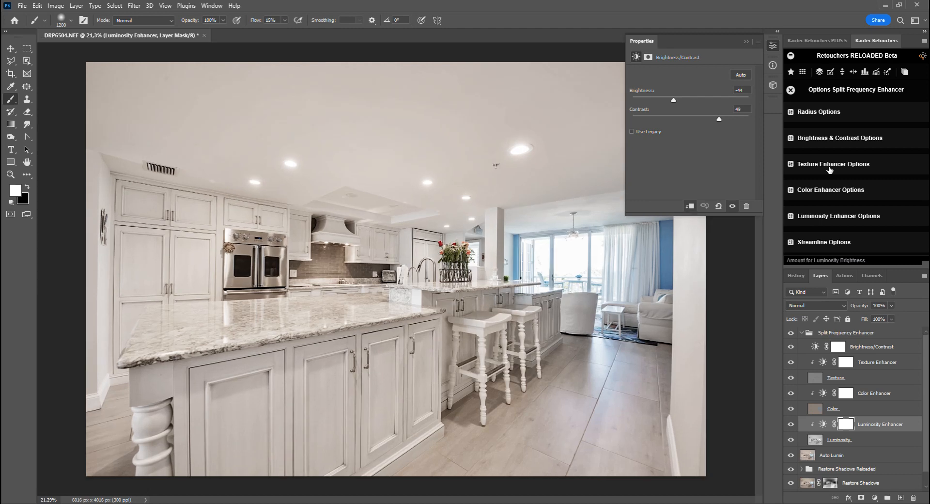
click(791, 90)
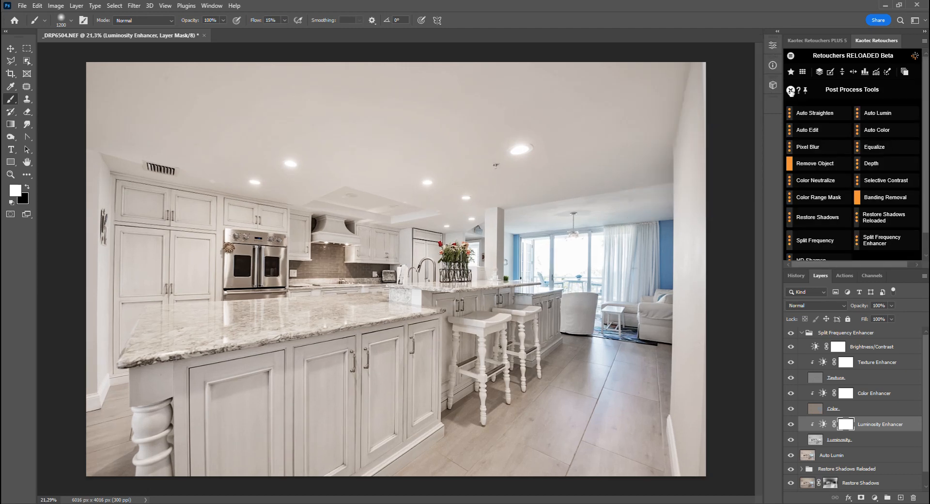
click(791, 90)
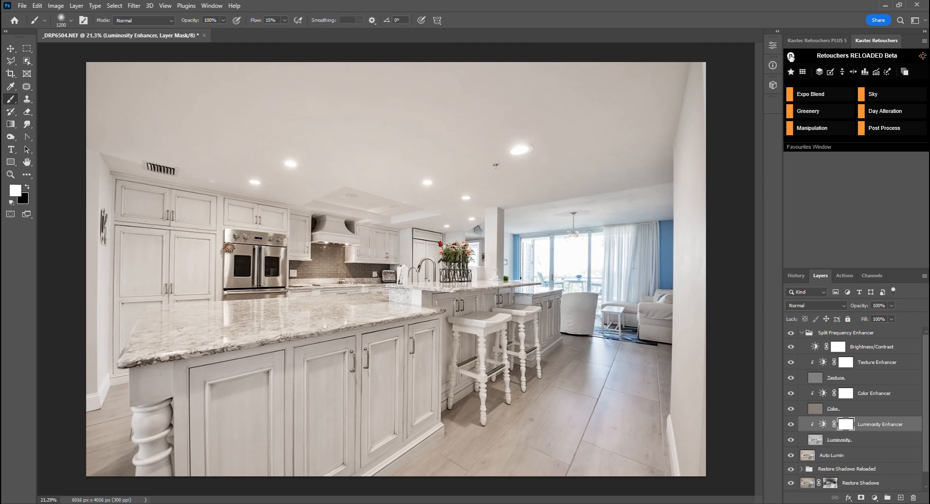
Look at the plugin's import/export settings and the export folder selection, cancelling without exporting anything.
click(791, 56)
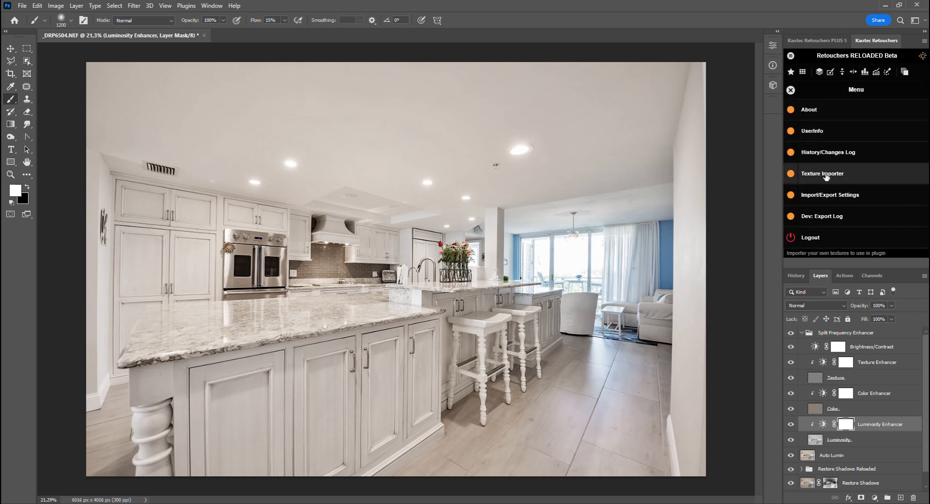
click(821, 196)
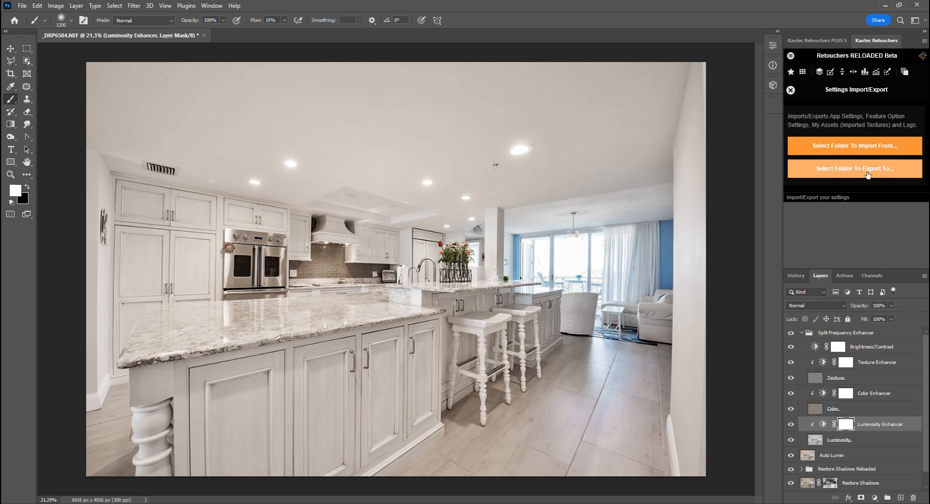
click(867, 175)
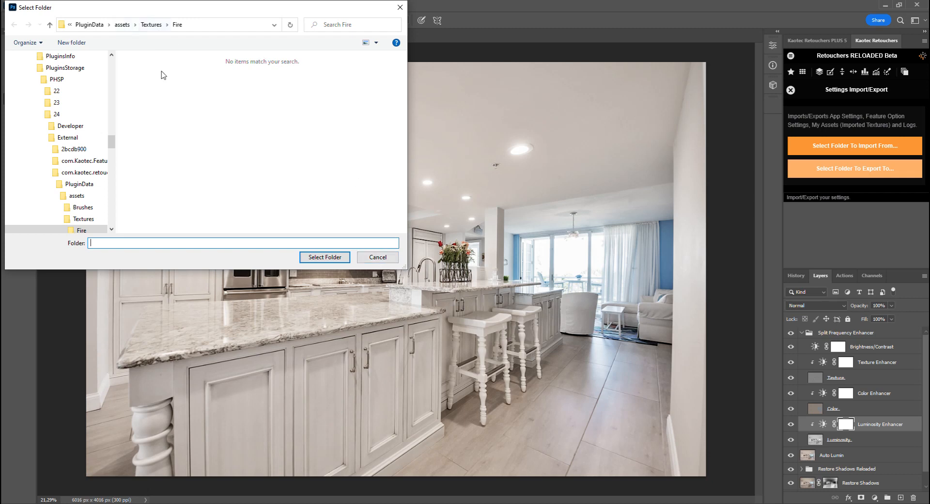
click(187, 111)
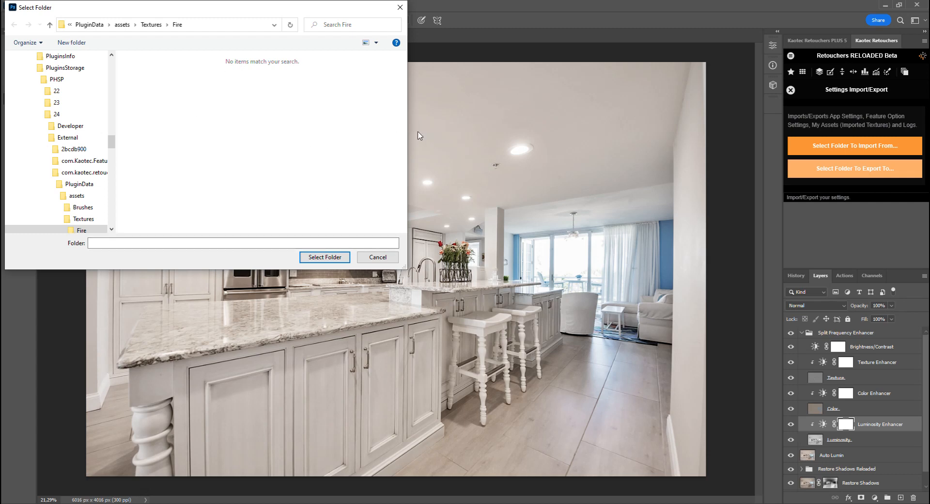
click(378, 257)
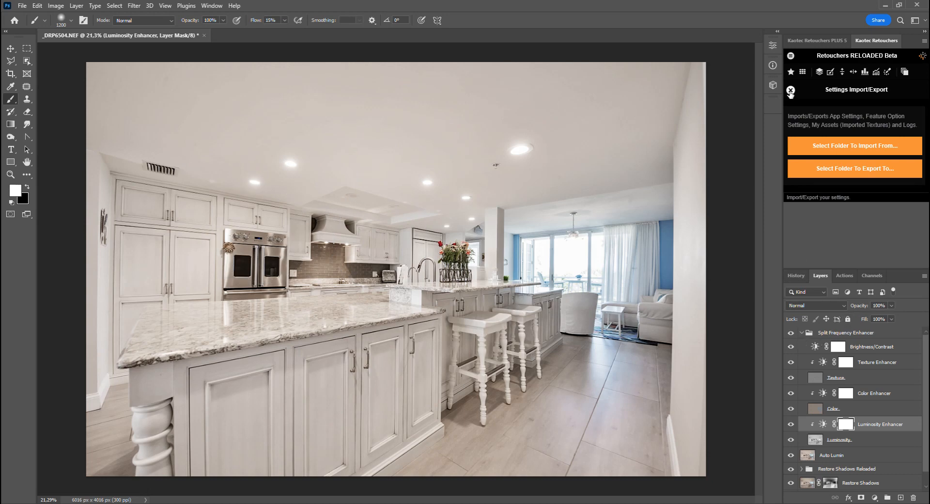
click(790, 91)
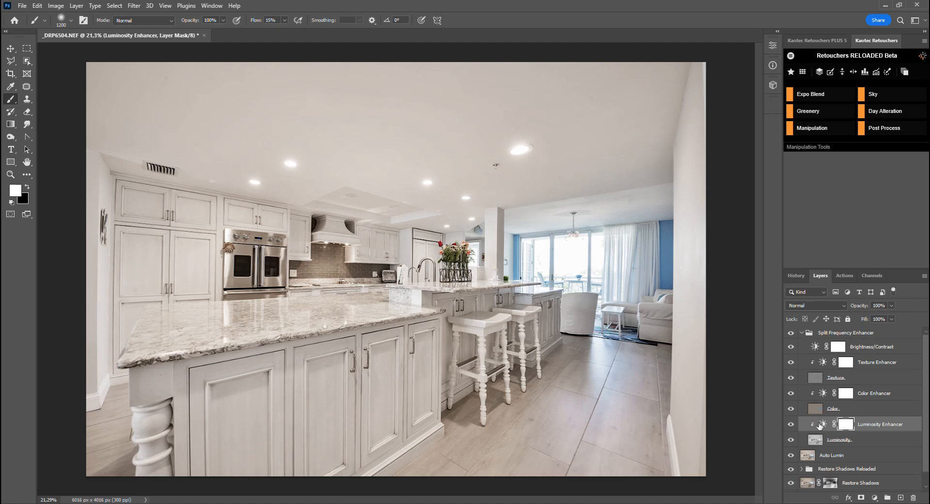
Compare the photo with and without the Split Frequency Enhancer group, and collapse the group.
click(786, 334)
click(786, 334)
click(786, 334)
click(786, 334)
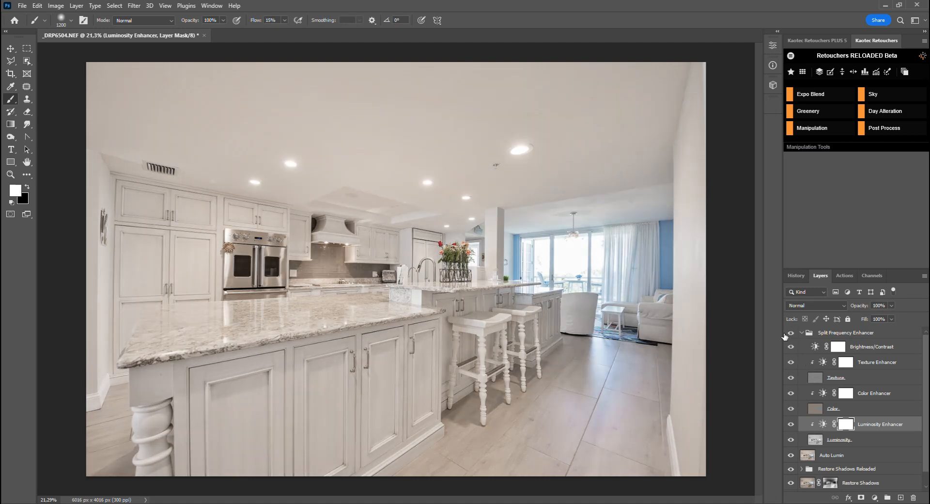
click(785, 334)
click(786, 333)
click(786, 334)
click(786, 334)
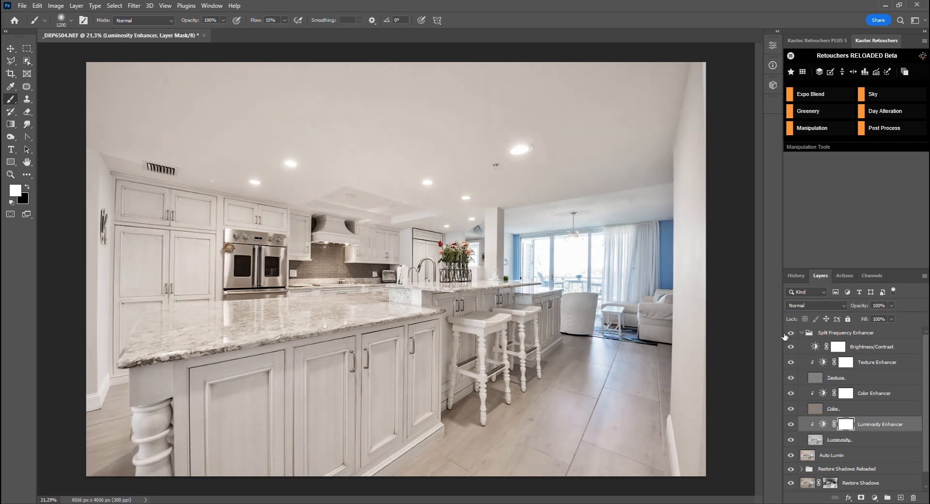
click(802, 333)
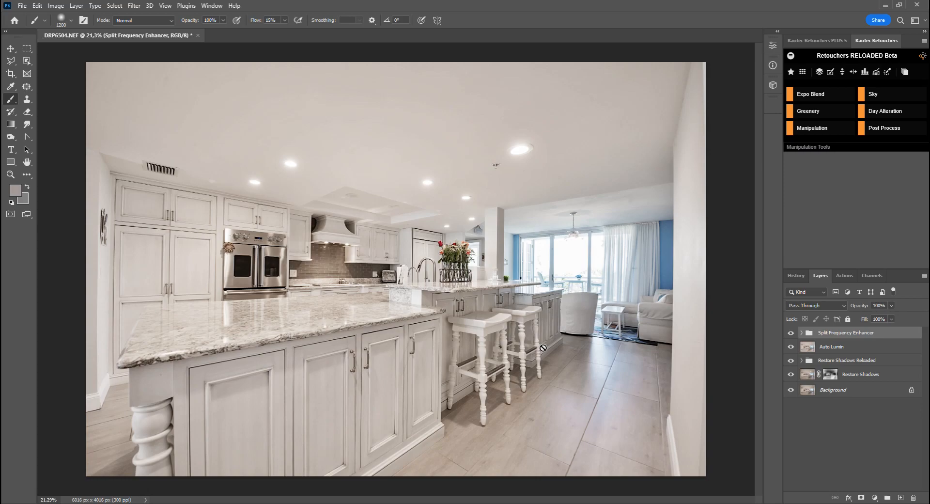
Bring the darkest kitchen exposure, _DRP6501.NEF, from the Naeem HDR Samples folder in File Explorer into the open Photoshop document.
click(537, 503)
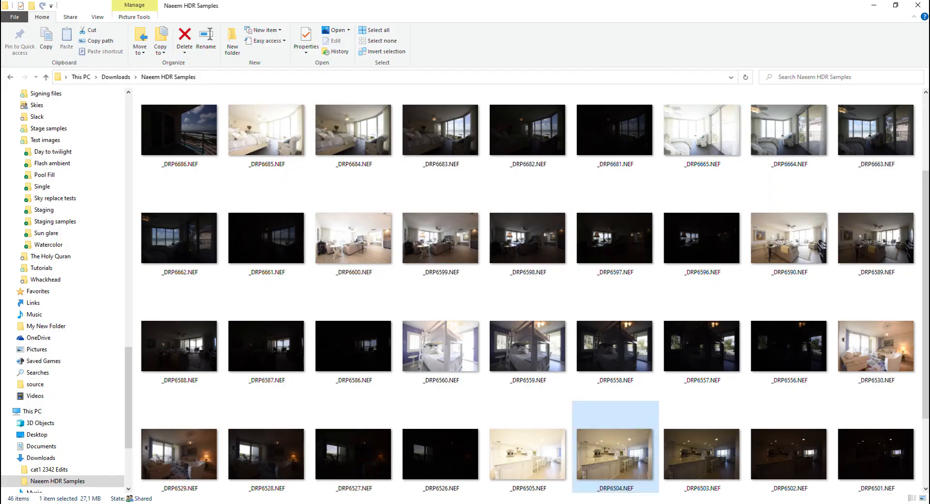
click(880, 461)
drag(881, 455, 399, 261)
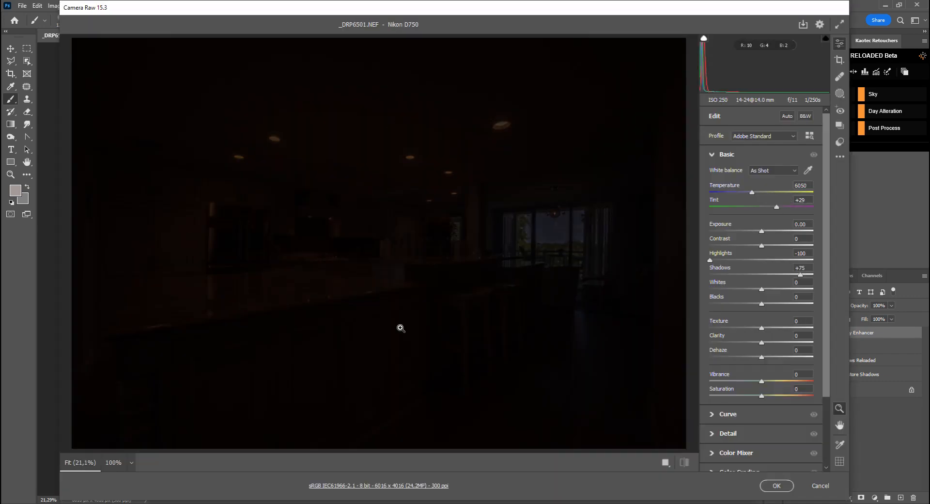
Apply automatic tone to the dark raw exposure, set Highlights to -80, and use Auto white balance adjusted to a temperature of 5200.
click(787, 117)
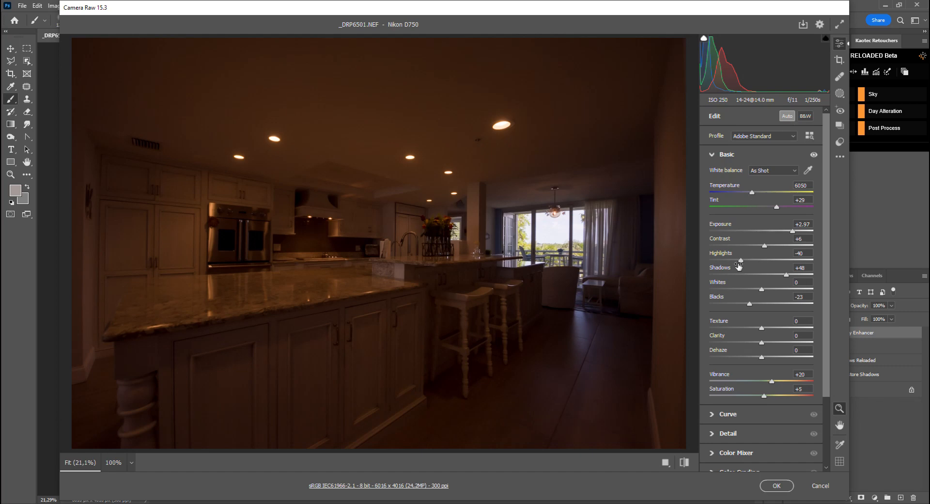
drag(740, 263, 720, 262)
click(775, 169)
click(773, 172)
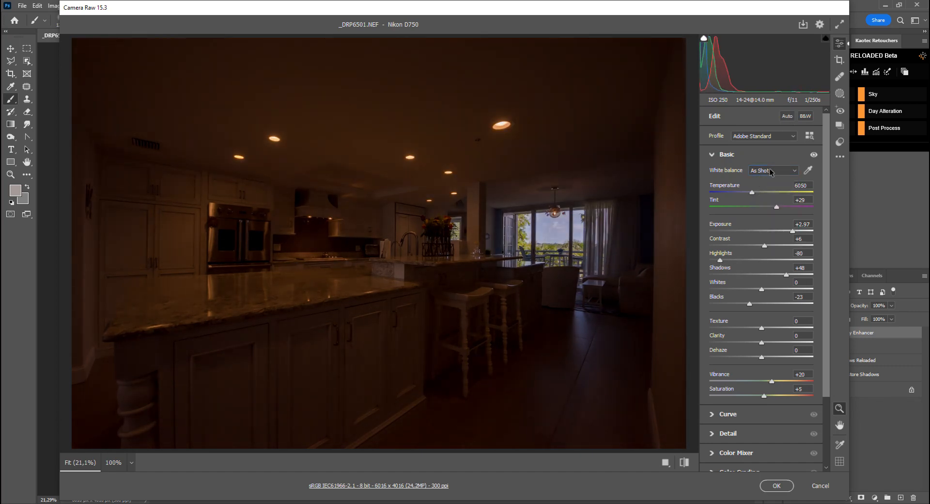
click(772, 172)
click(774, 189)
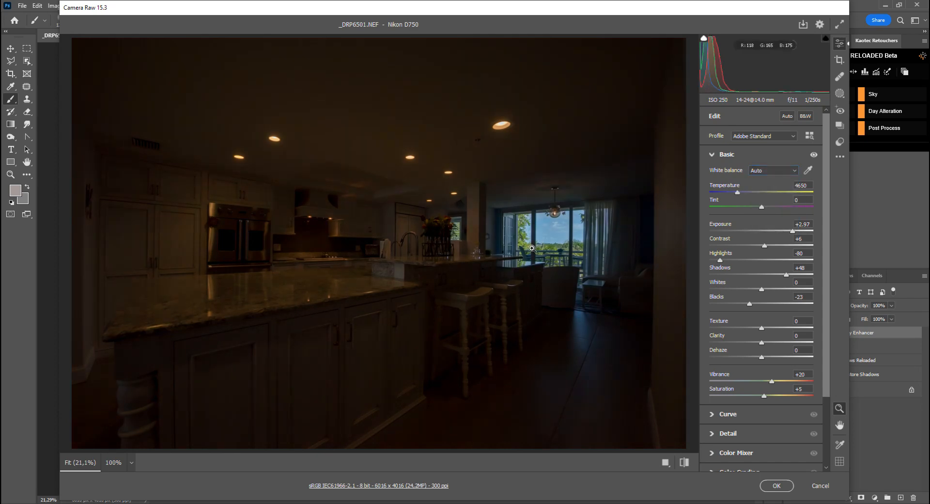
drag(738, 195, 745, 196)
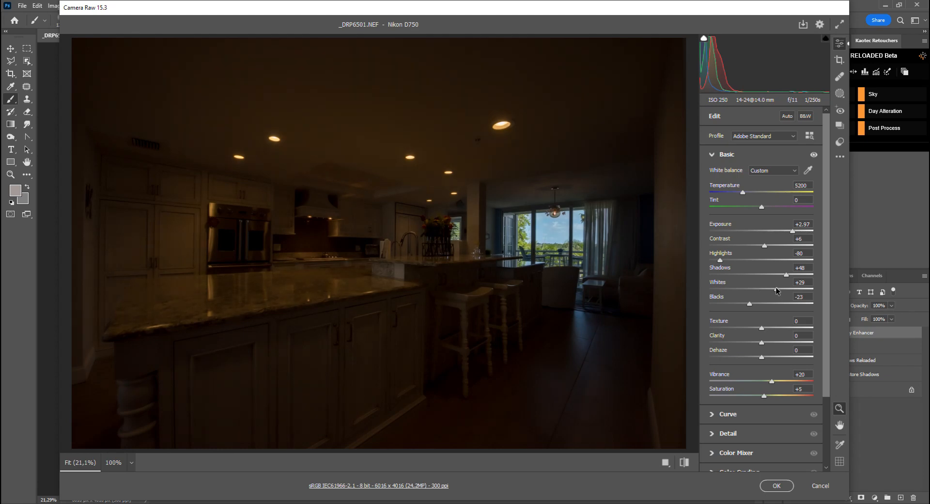
Raise Whites to about +30 and place the raw exposure at full size as the uppermost layer.
drag(776, 289, 777, 289)
click(777, 485)
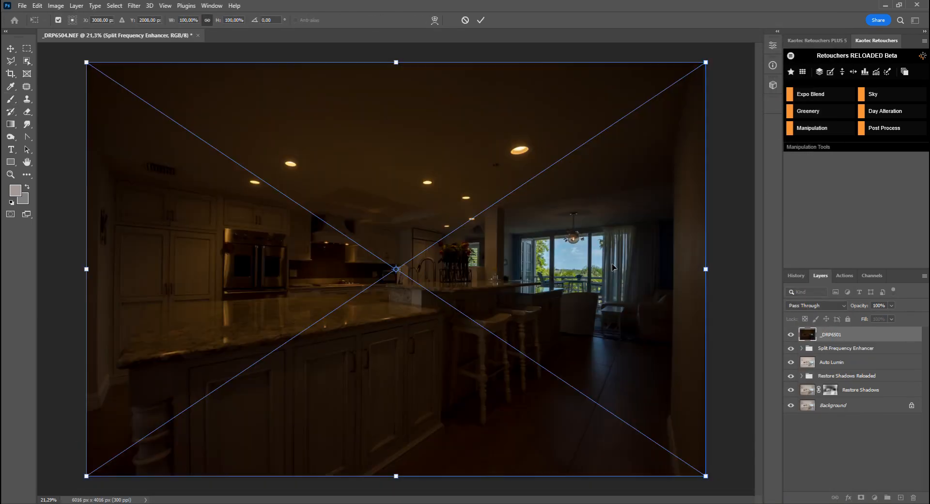
key(Return)
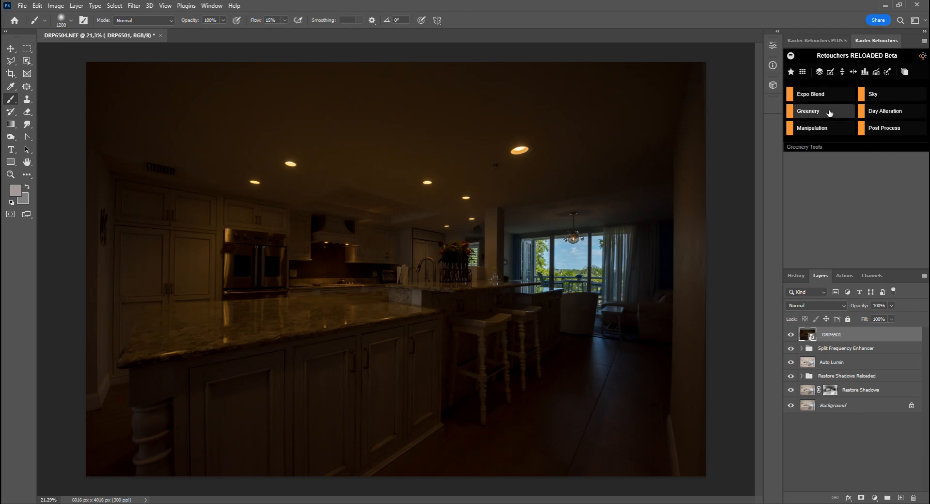
Check the Expo Blend tools and the favourites list for the Blend Dark tool.
click(816, 95)
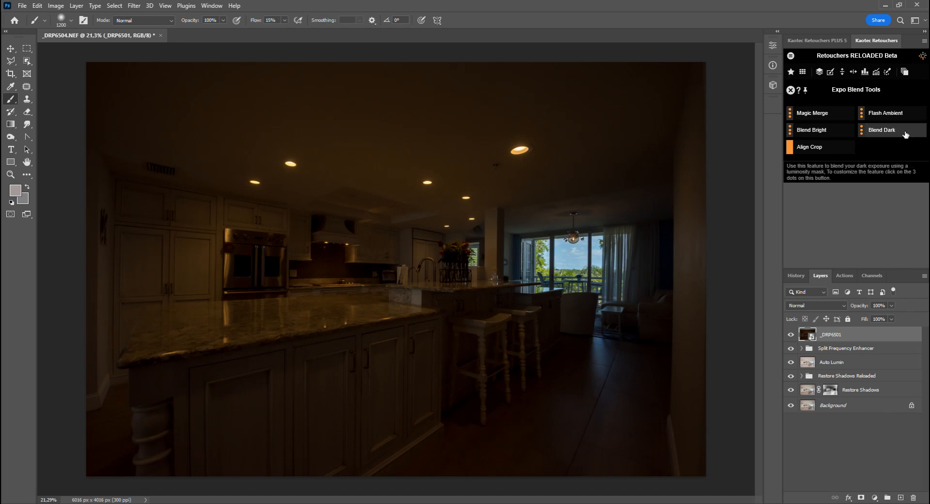
click(791, 74)
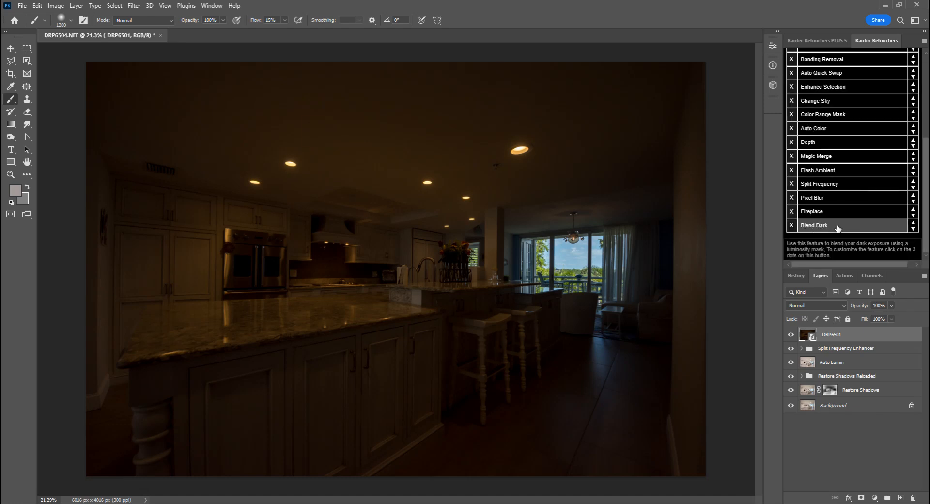
scroll(845, 213, up, 3)
click(791, 91)
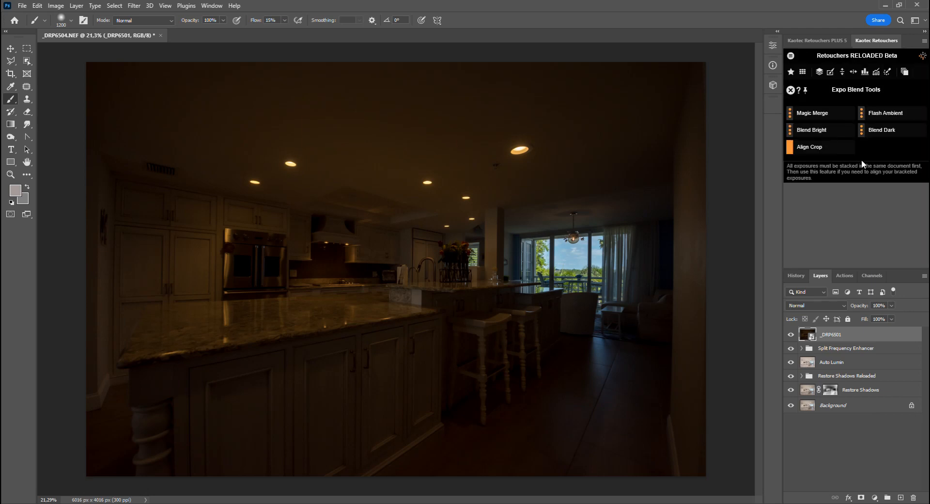
Examine the opacity, feather and density settings in the Blend Dark options.
click(861, 132)
click(824, 115)
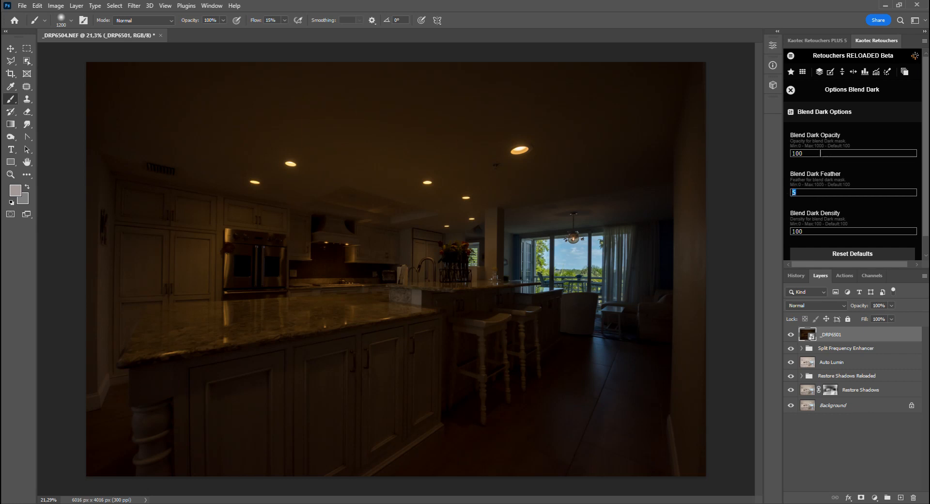
drag(822, 153, 792, 153)
drag(816, 231, 788, 233)
click(817, 112)
click(791, 90)
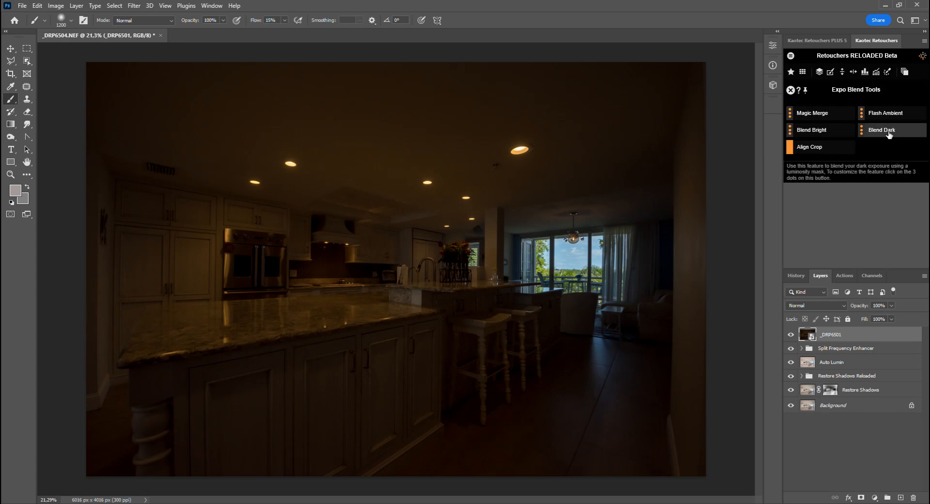
Apply Blend Dark to the _DRP6501 layer and compare the photo with and without the blended exposure.
click(885, 130)
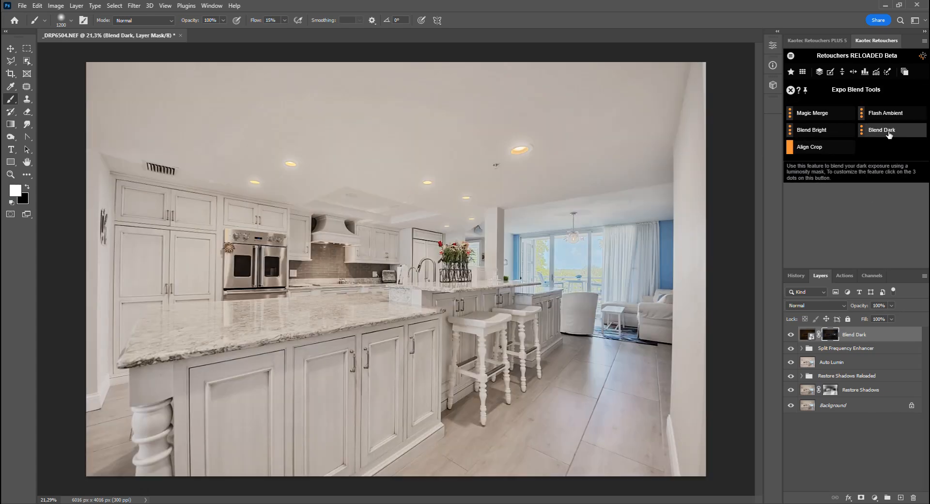
click(790, 336)
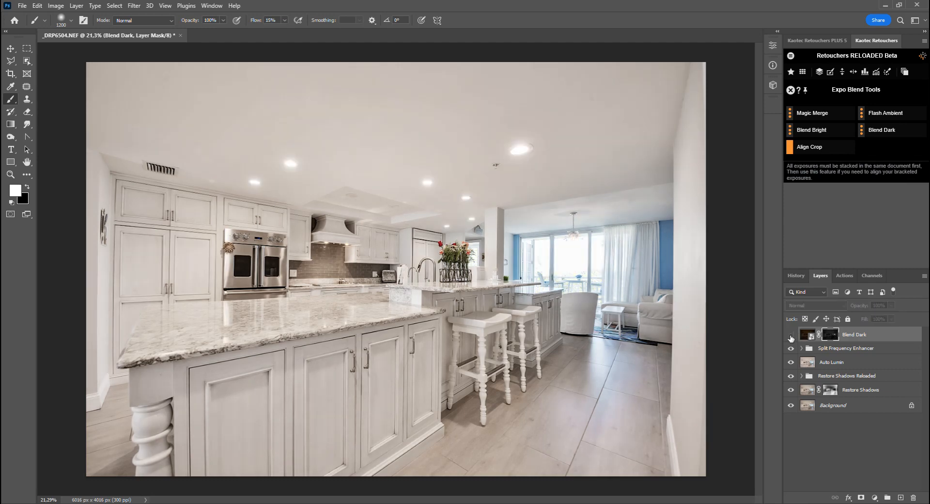
click(791, 336)
click(790, 336)
click(791, 336)
click(790, 335)
click(791, 336)
click(791, 335)
click(791, 335)
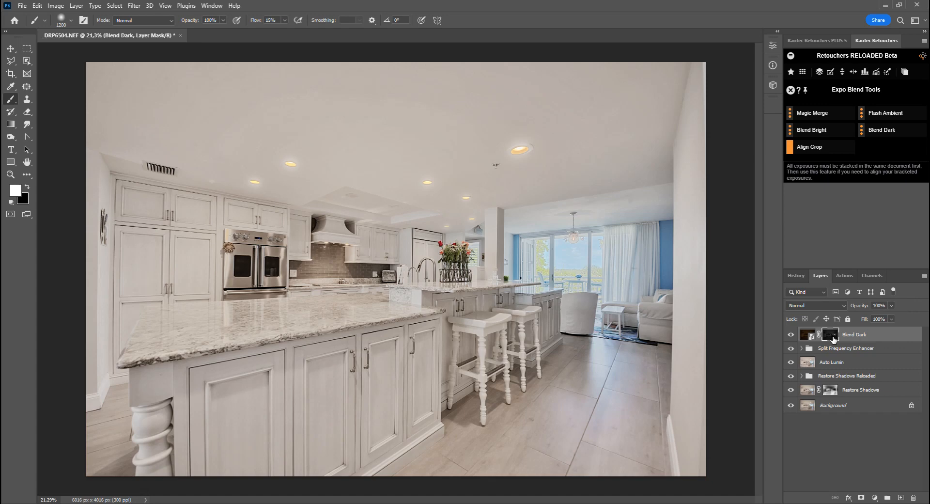
Inspect the Blend Dark layer mask and brighten it with Curves, mapping input 128 to output 203.
alt+click(833, 336)
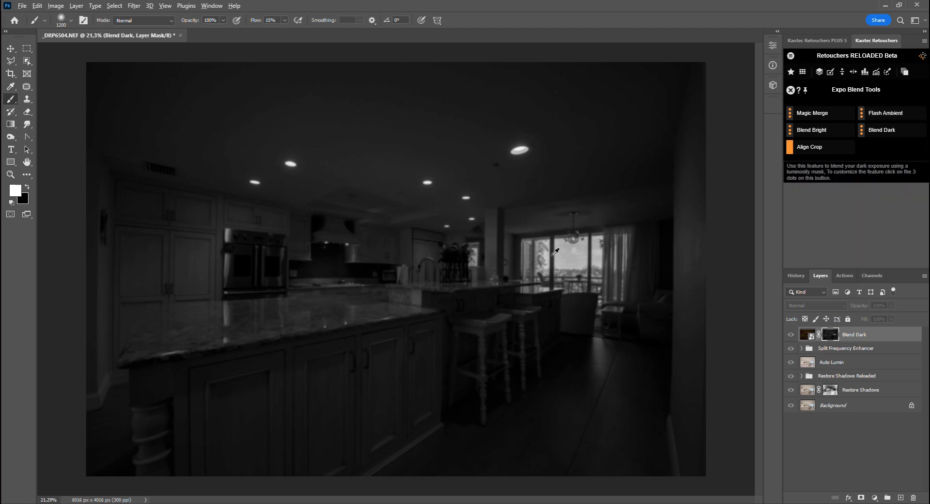
alt+click(830, 339)
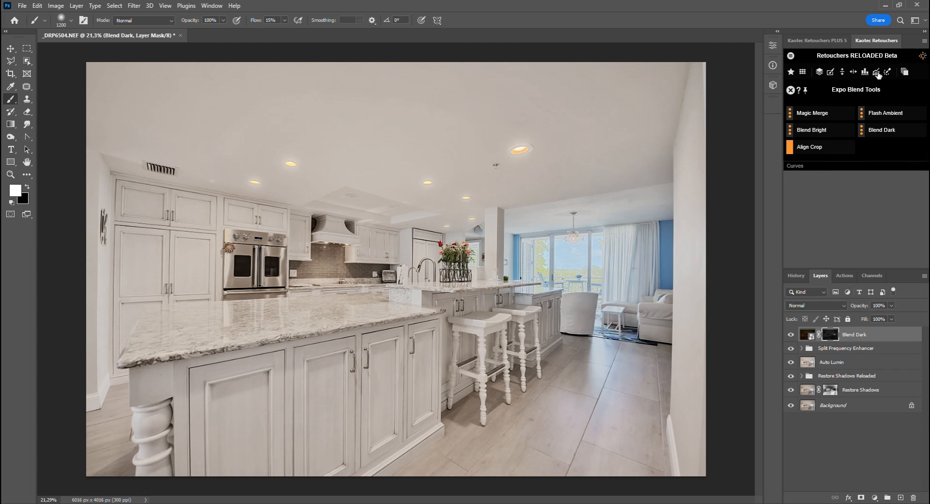
click(877, 73)
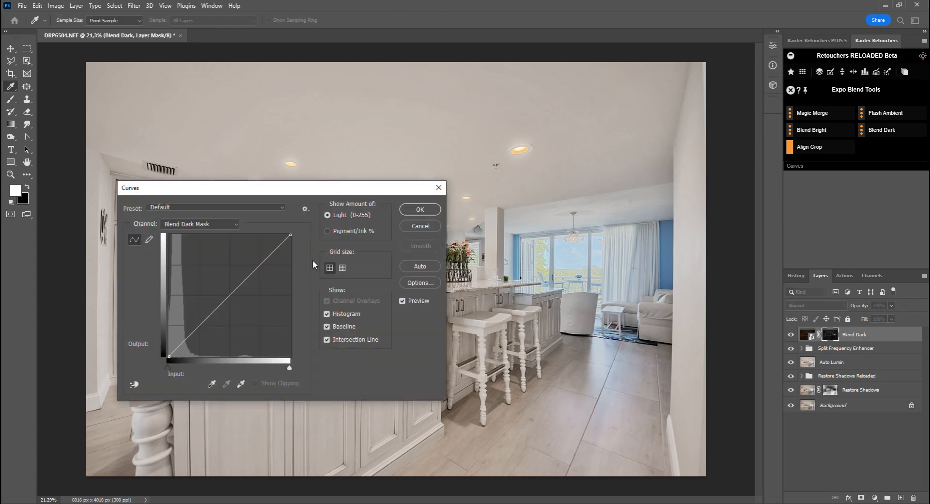
drag(244, 190, 216, 177)
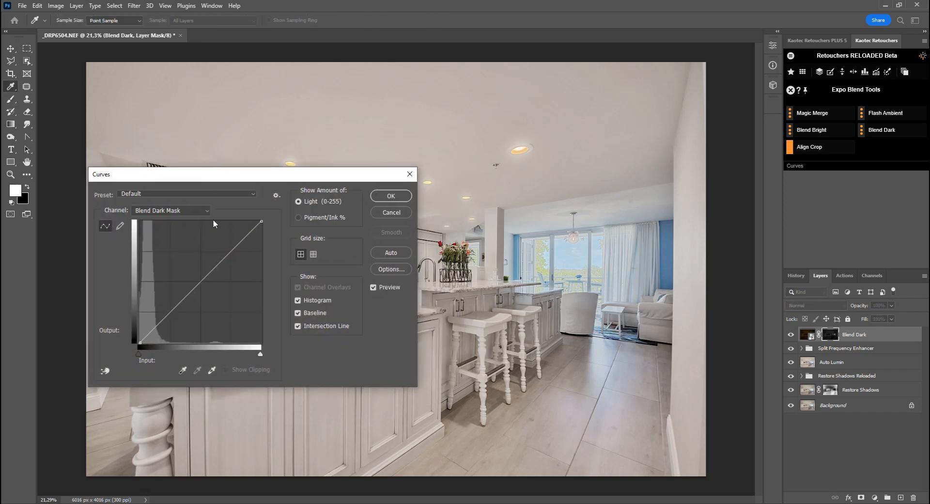
click(201, 281)
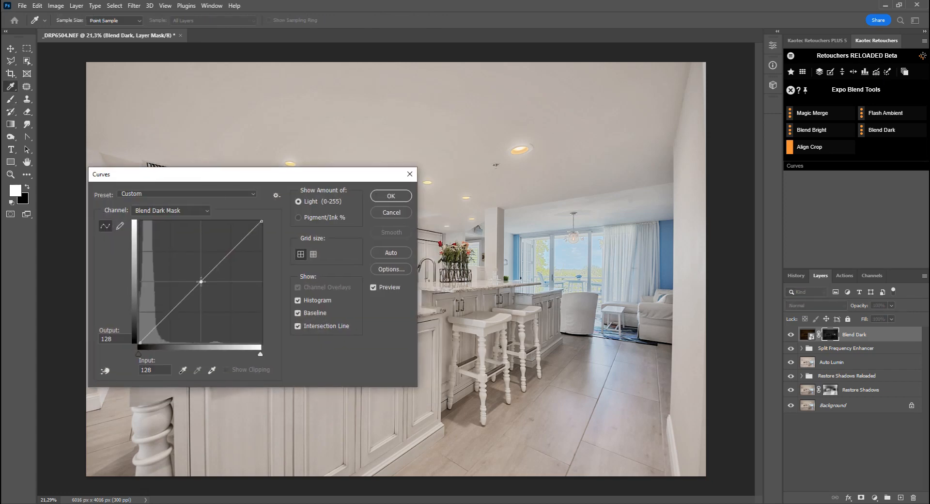
drag(201, 281, 201, 245)
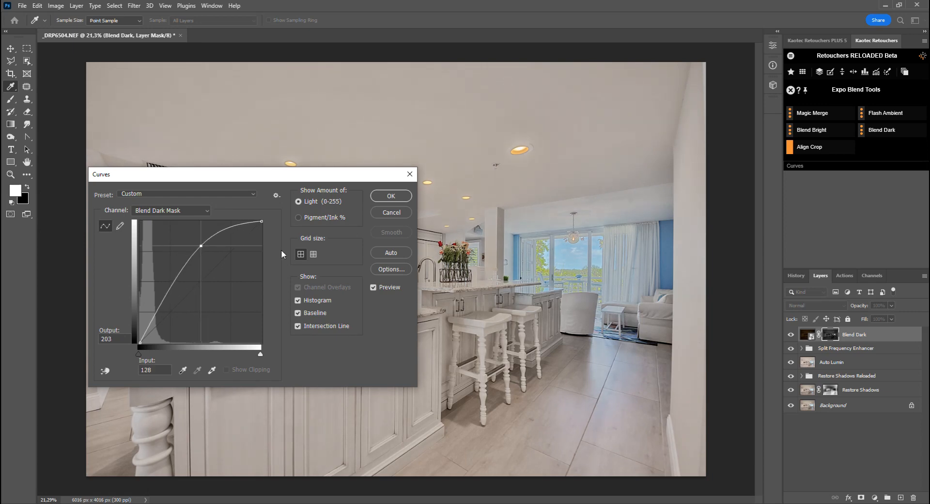
click(398, 196)
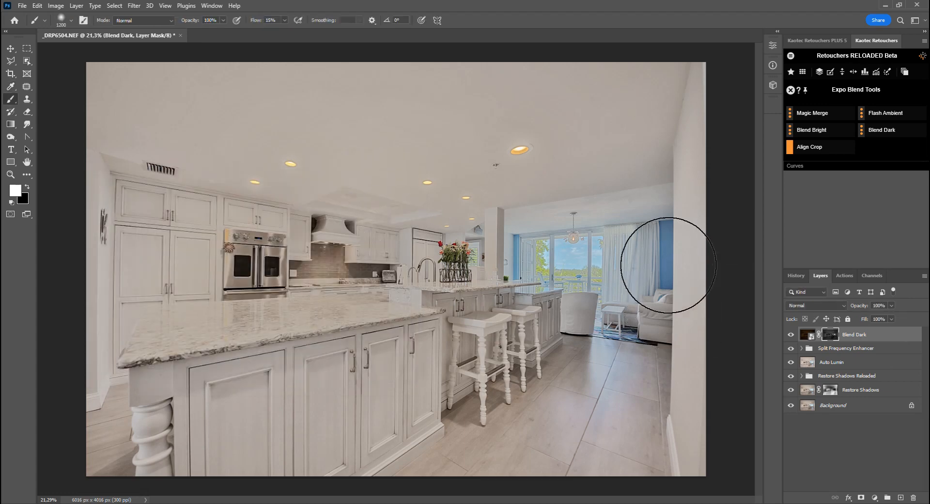
Brighten the Blend Dark layer's image with a Levels smart filter and compare the photo with and without the layer.
scroll(593, 274, up, 3)
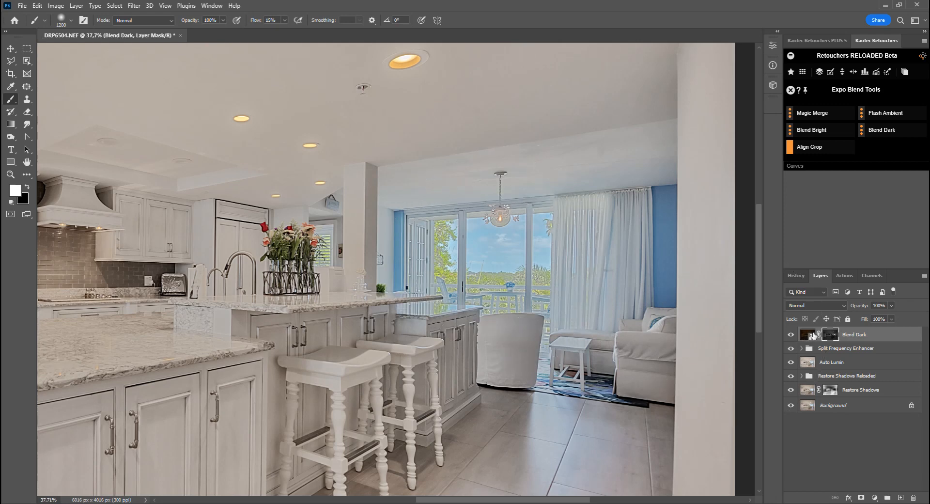
click(811, 334)
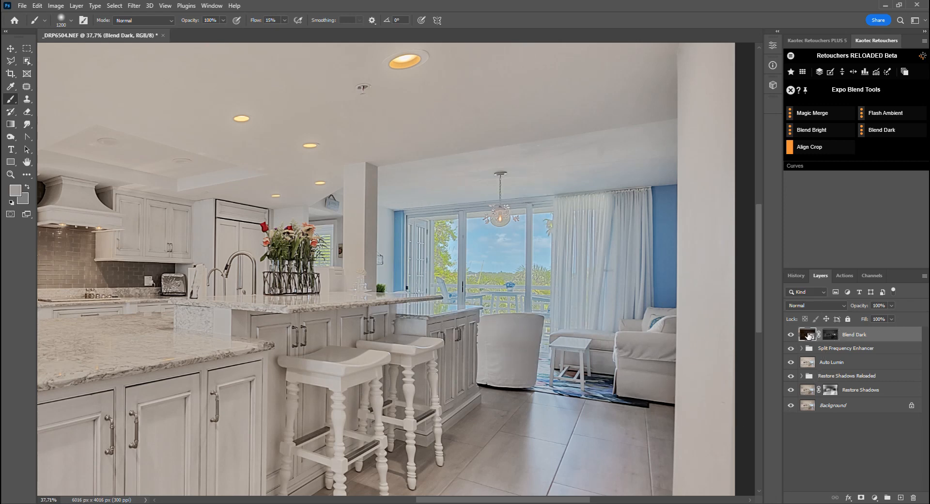
click(866, 73)
drag(743, 318, 658, 319)
click(778, 226)
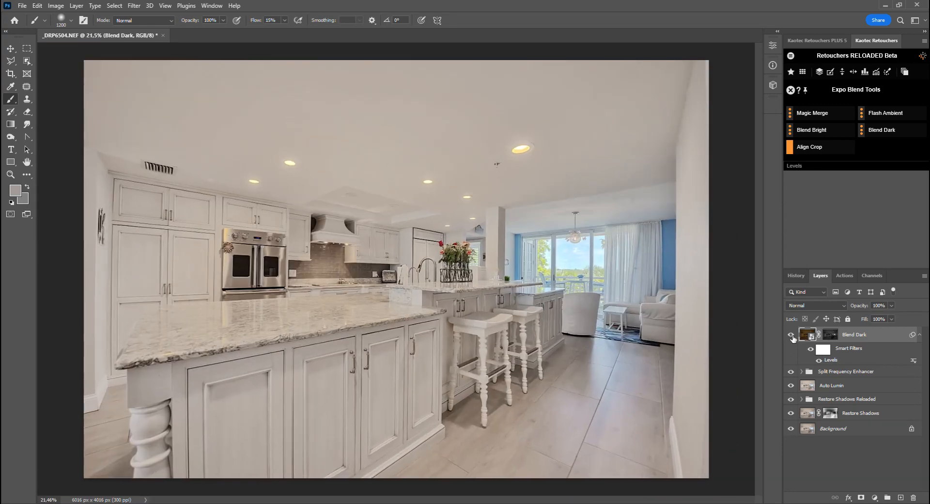
click(792, 335)
click(791, 335)
click(791, 335)
click(791, 335)
Put Blend Dark in a black-masked Mask Brush group and paint white over the windows and curtains to reveal the dark exposure.
click(830, 73)
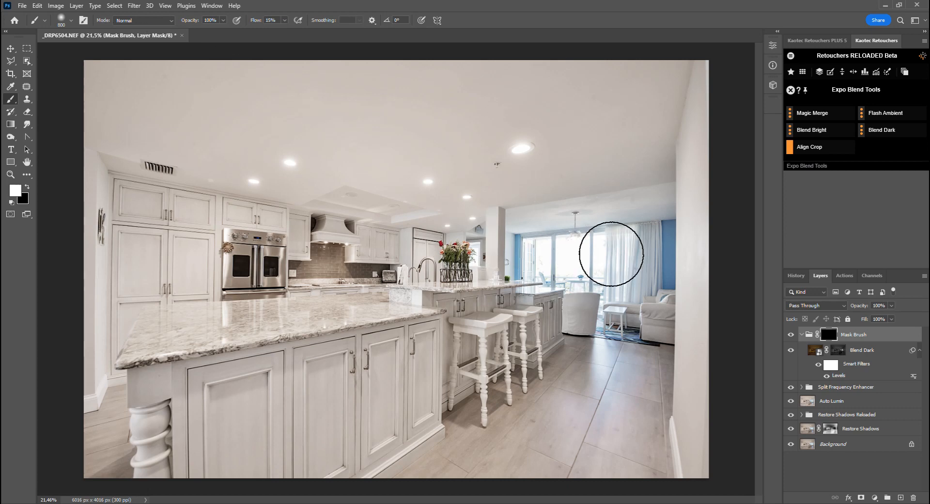
mouse_move(612, 253)
mouse_down()
mouse_move(523, 261)
mouse_move(630, 258)
mouse_move(540, 259)
mouse_move(623, 280)
mouse_move(615, 295)
mouse_move(573, 291)
mouse_up()
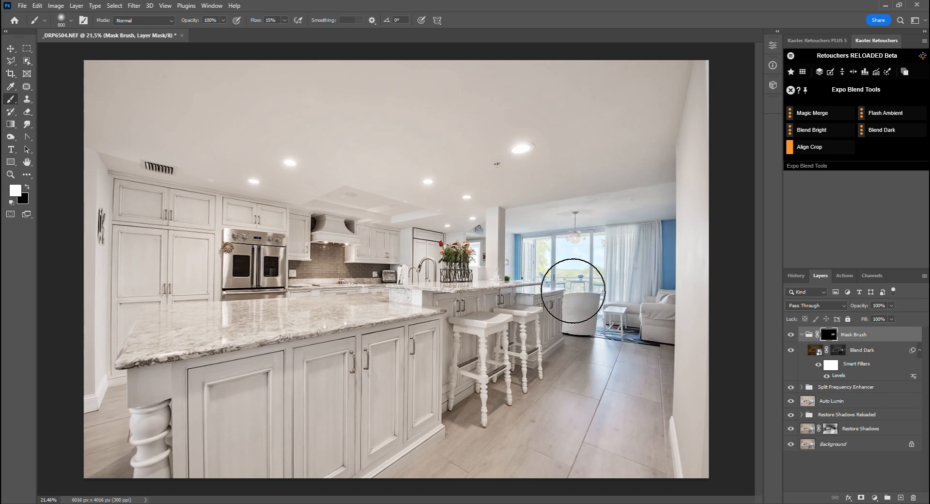
key(bracketleft)
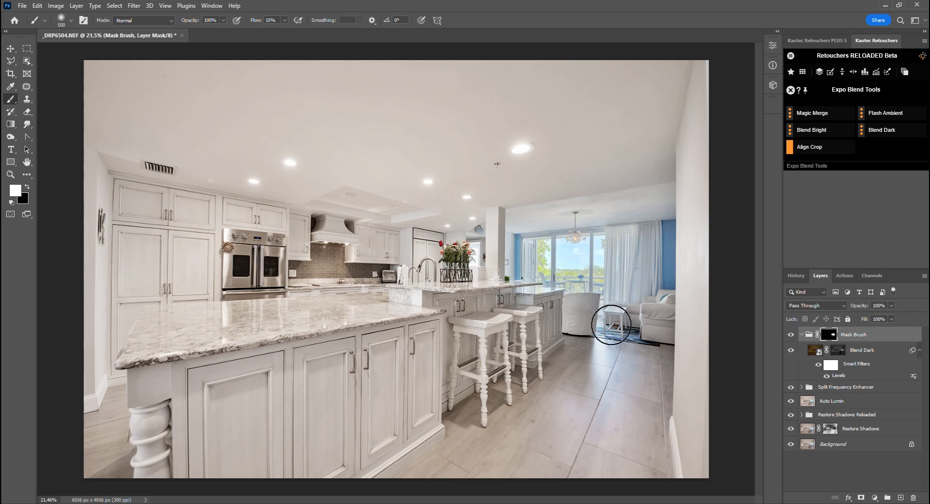
key(bracketright)
key(bracketright)
key(bracketright)
key(bracketright)
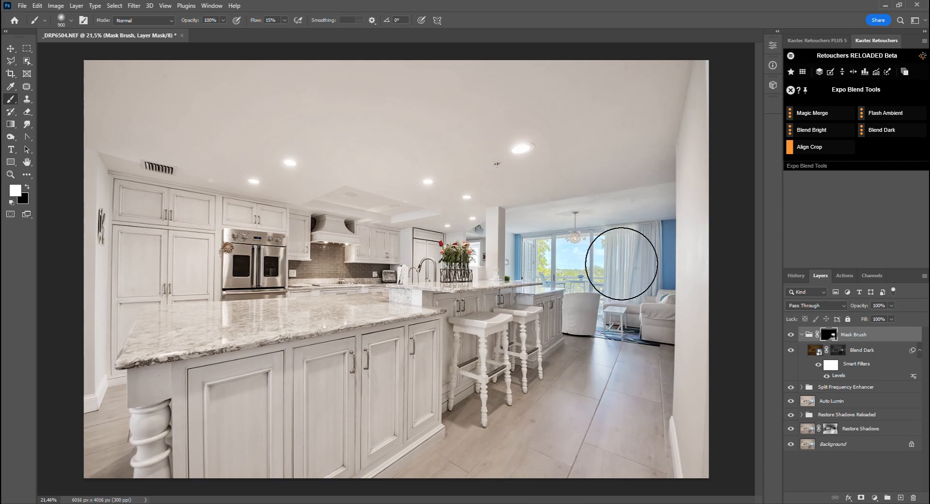
key(bracketleft)
key(bracketleft)
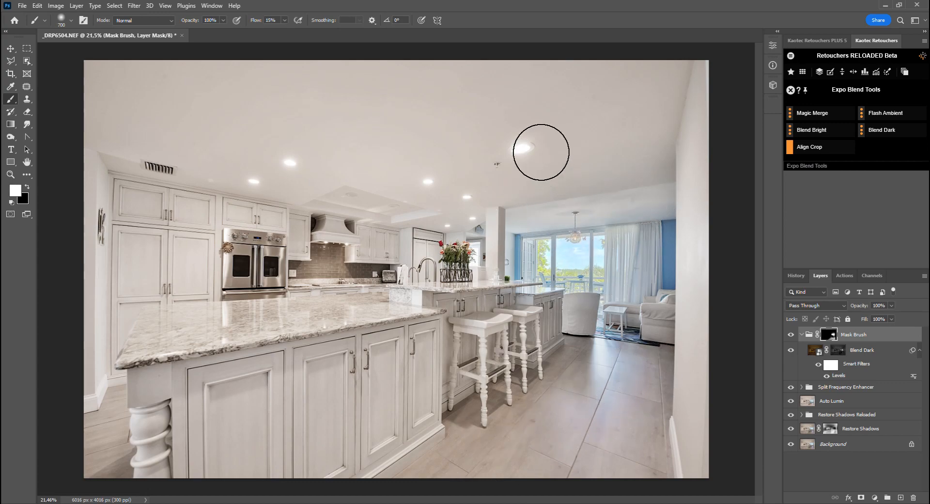
Reveal the dark exposure on the largest ceiling light by painting the Mask Brush mask with a 300 px white brush.
scroll(542, 152, up, 4)
key(bracketleft)
key(bracketleft)
key(bracketright)
scroll(503, 147, down, 4)
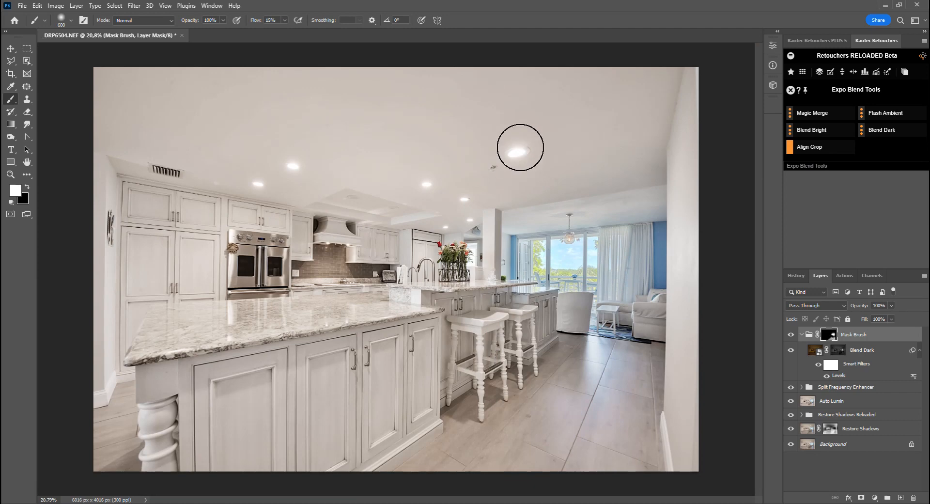
key(bracketleft)
key(bracketleft)
key(bracketleft)
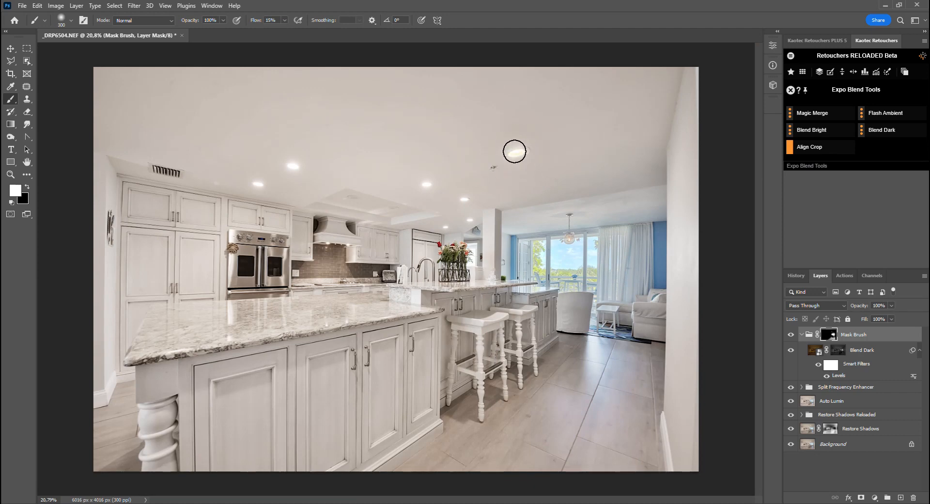
scroll(460, 202, up, 2)
Paint the Mask Brush mask white over the small ceiling lights near the column with a 175 px brush.
key(bracketleft)
key(bracketleft)
key(bracketleft)
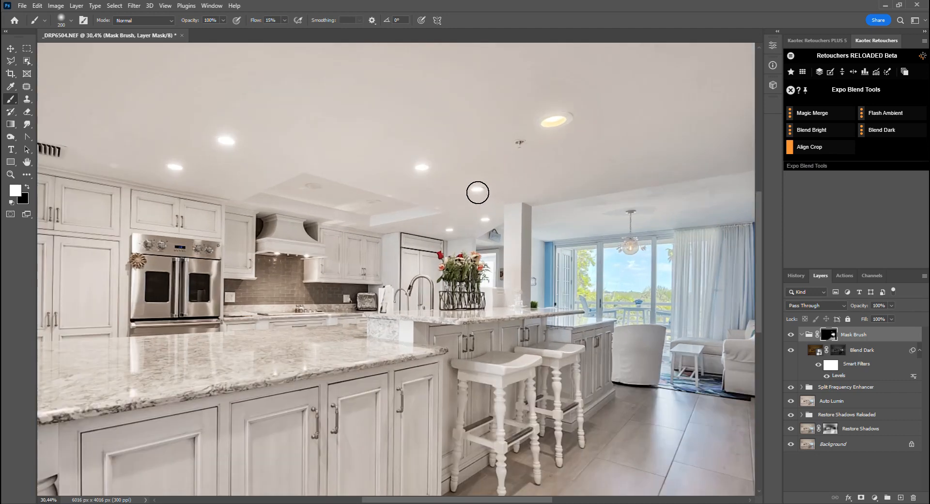
scroll(482, 219, up, 3)
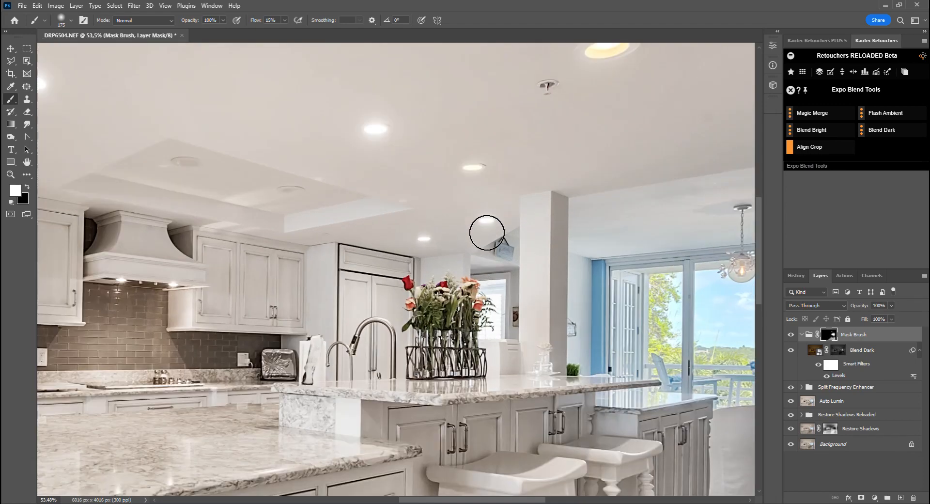
mouse_move(377, 110)
mouse_down()
mouse_move(358, 130)
mouse_move(382, 134)
mouse_up()
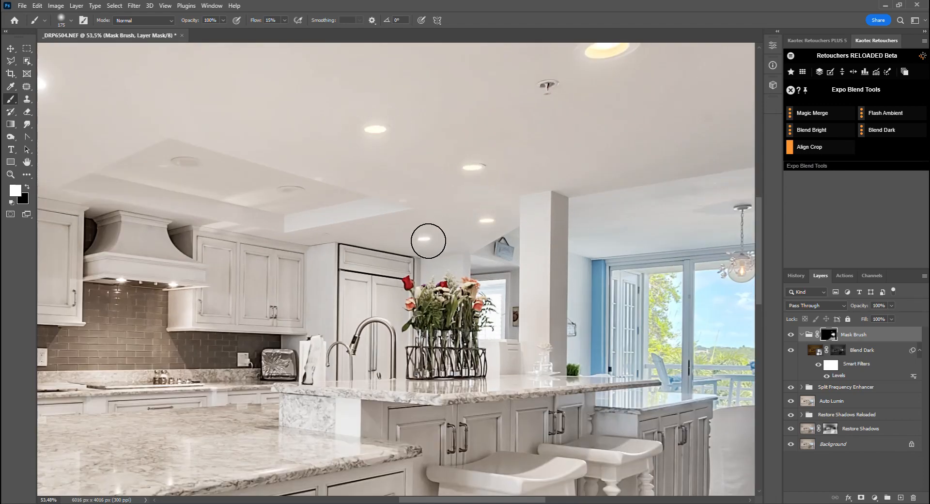
Paint the Mask Brush mask white over the two ceiling lights above the oven cabinets with 300 and 200 px brushes.
drag(286, 222, 446, 292)
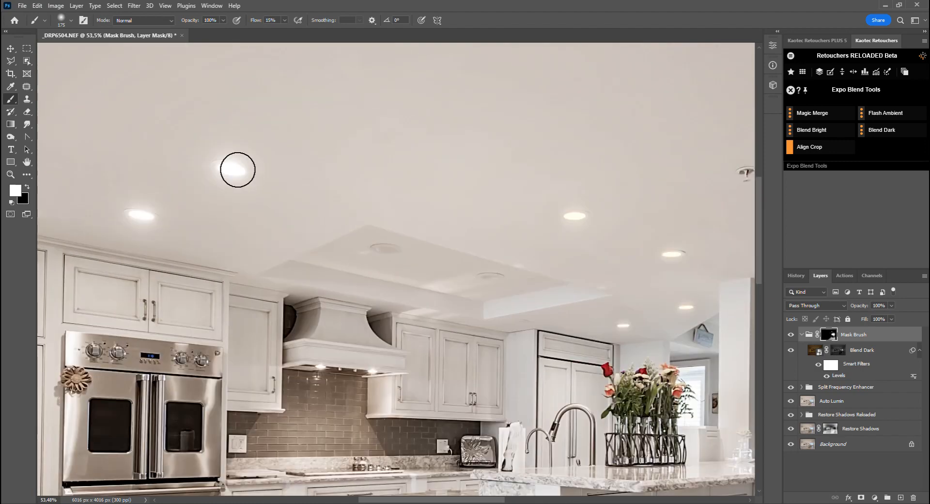
key(bracketright)
key(bracketright)
key(bracketright)
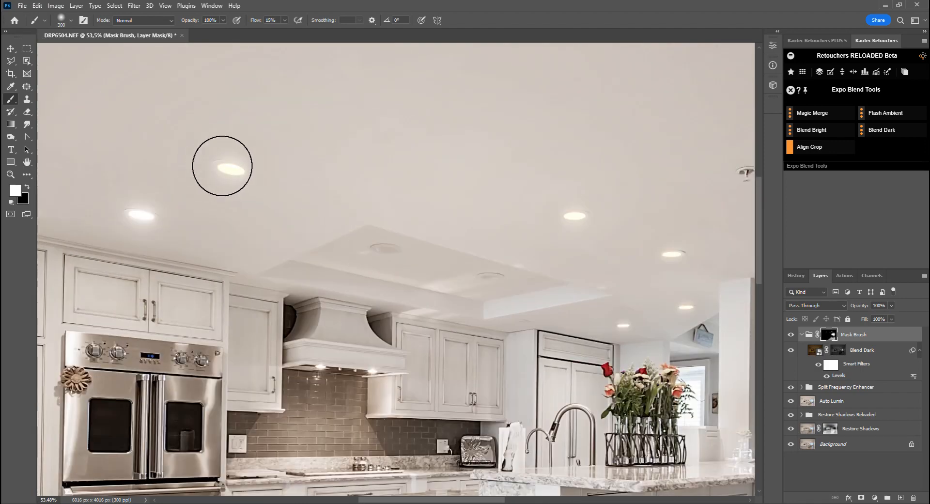
drag(176, 185, 251, 198)
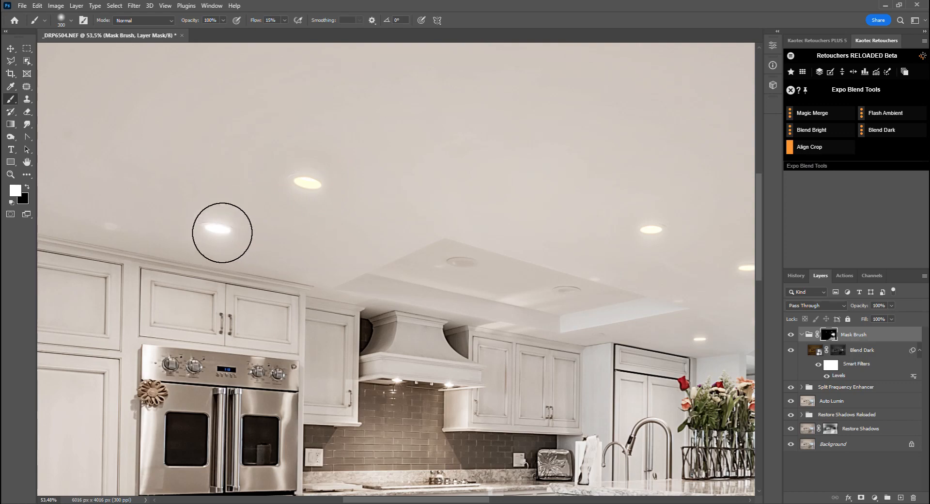
key(bracketleft)
key(bracketleft)
drag(230, 233, 240, 235)
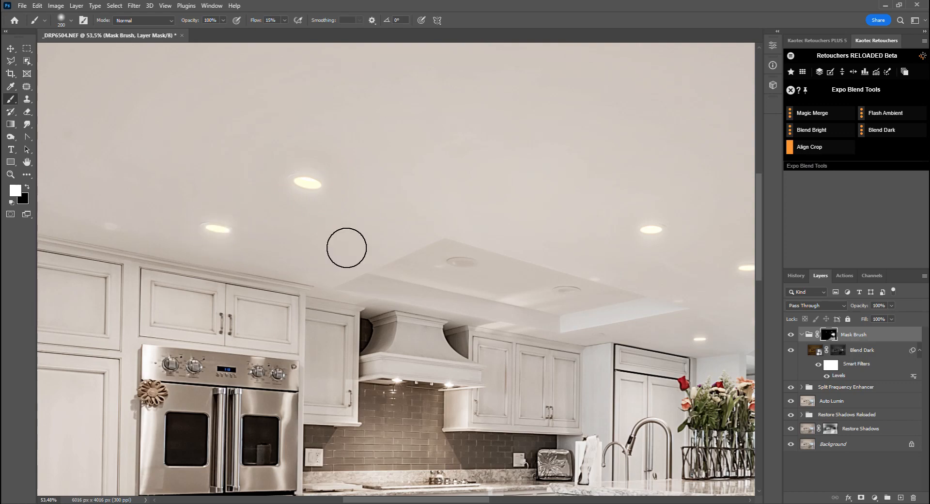
Compare the whole photo with and without the Mask Brush group to check the windows and ceiling lights.
key(ctrl+0)
scroll(464, 221, down, 3)
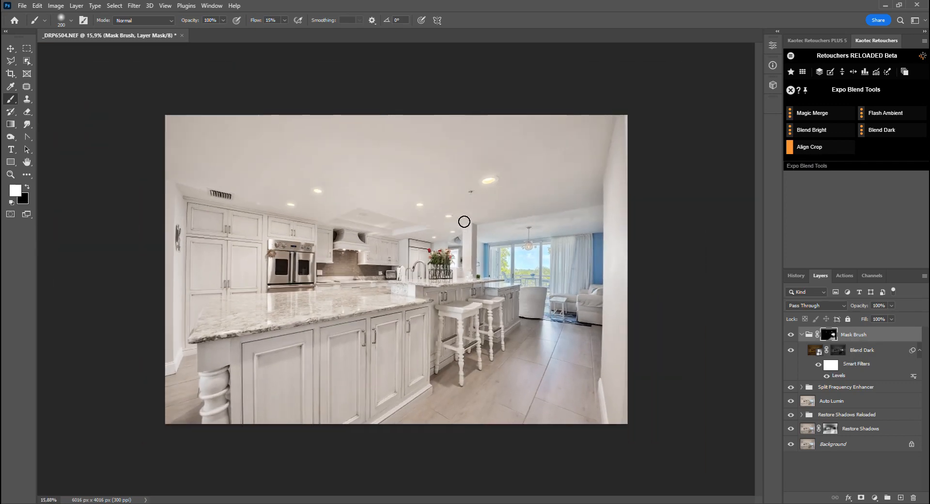
scroll(464, 222, up, 3)
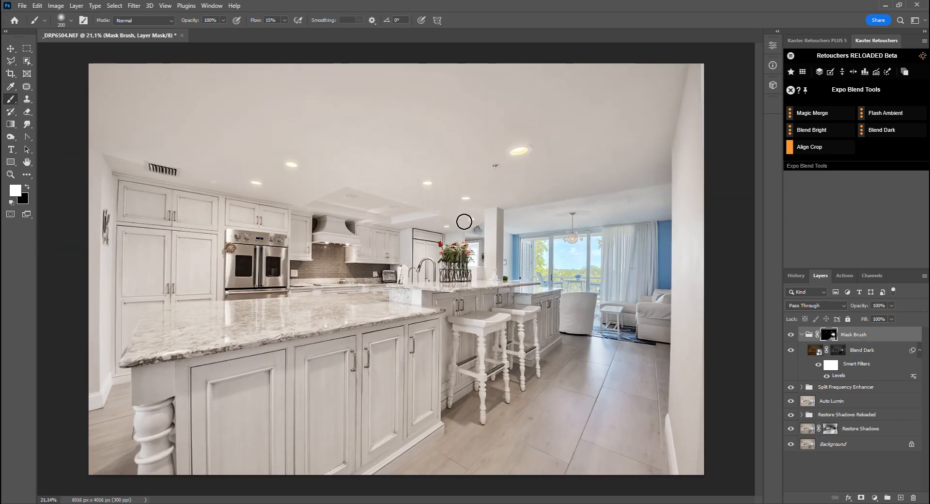
click(790, 335)
click(790, 336)
click(791, 335)
click(791, 336)
click(790, 336)
click(790, 335)
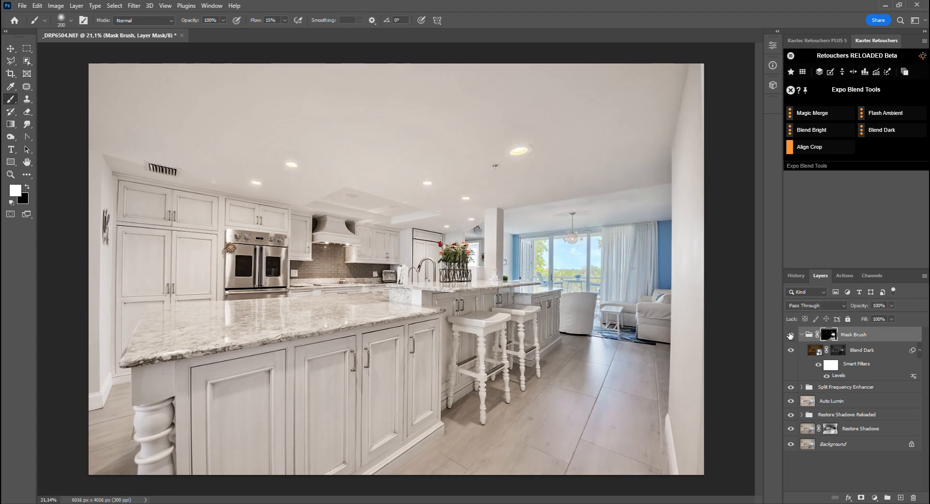
click(790, 335)
click(790, 335)
key(x)
click(790, 335)
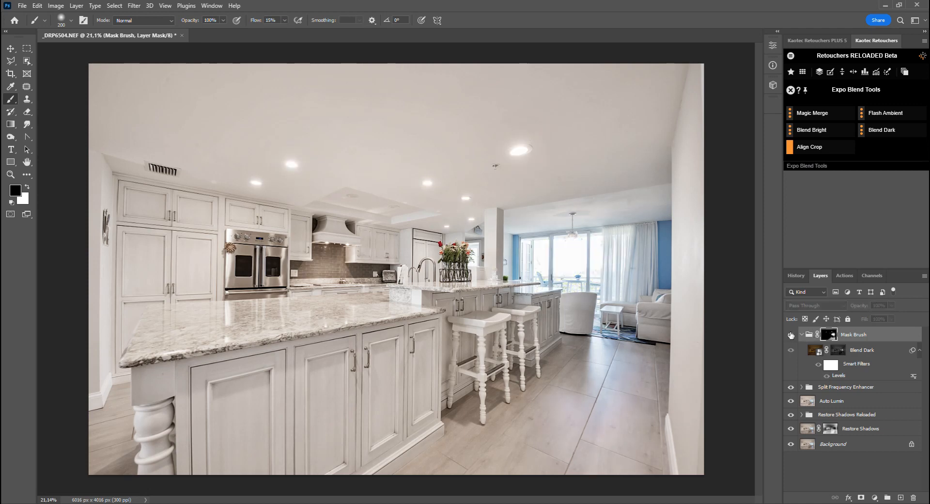
click(790, 335)
click(791, 335)
click(790, 335)
scroll(641, 292, down, 2)
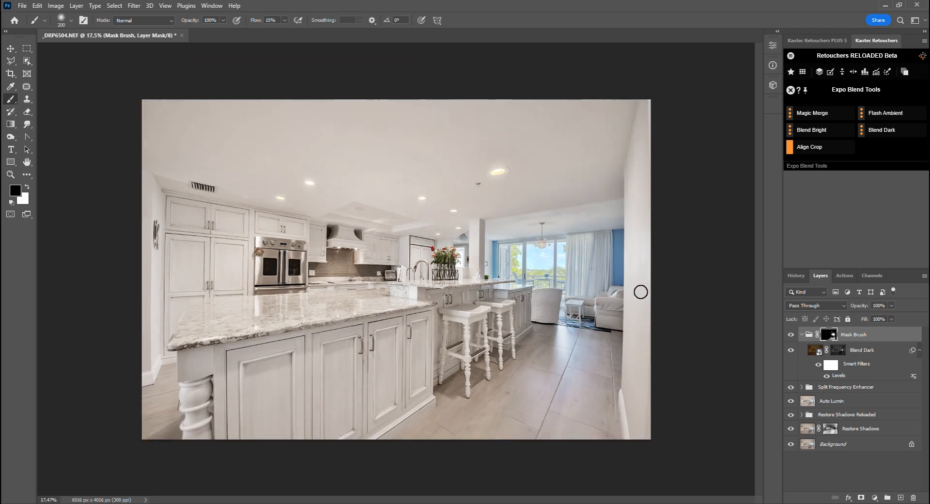
scroll(641, 293, up, 1)
click(790, 336)
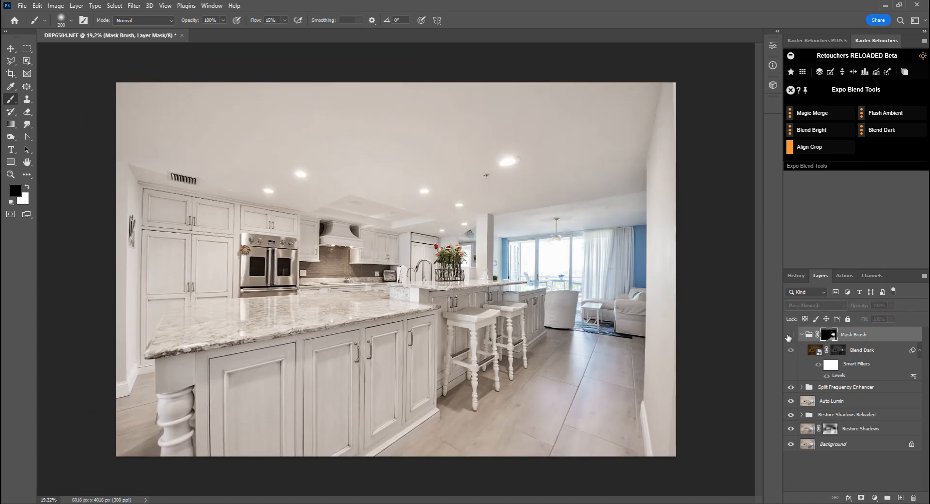
click(790, 336)
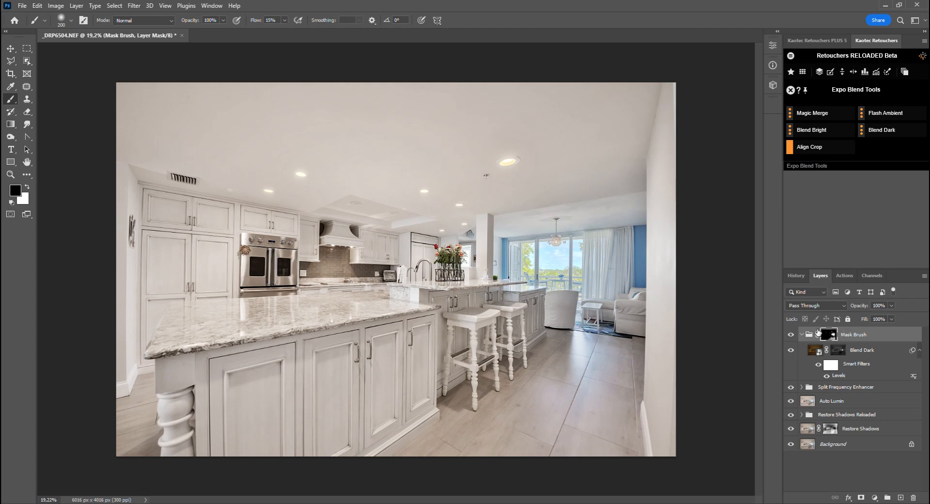
click(791, 335)
click(791, 335)
click(791, 335)
click(790, 335)
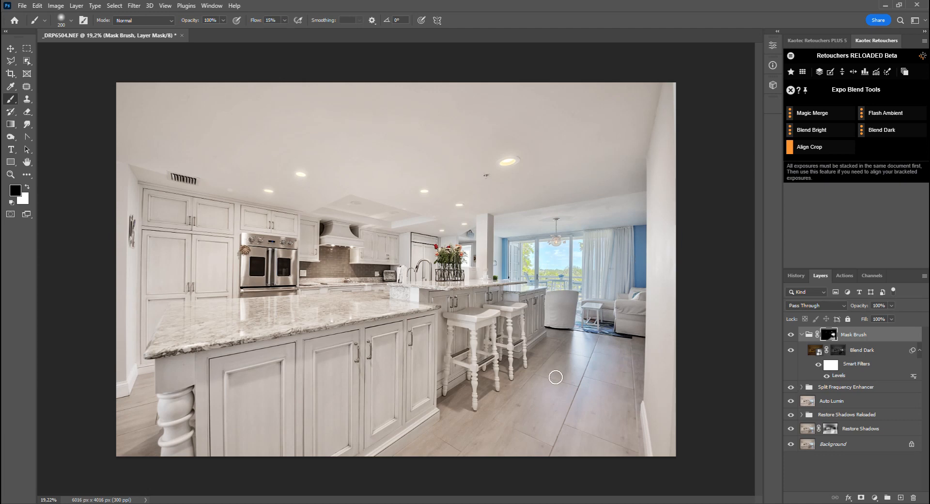
Set the Brightness/Contrast layer inside the Split Frequency Enhancer group to brightness 40 and contrast 42.
click(802, 388)
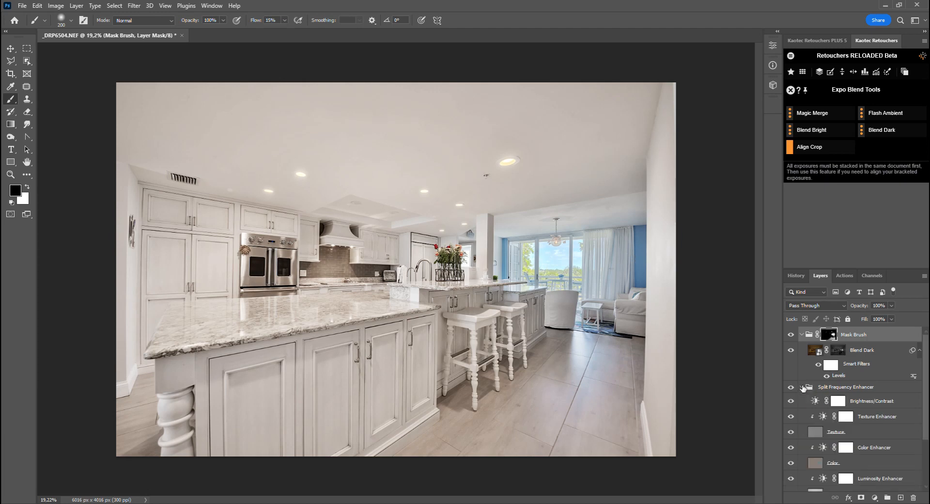
scroll(862, 380, down, 2)
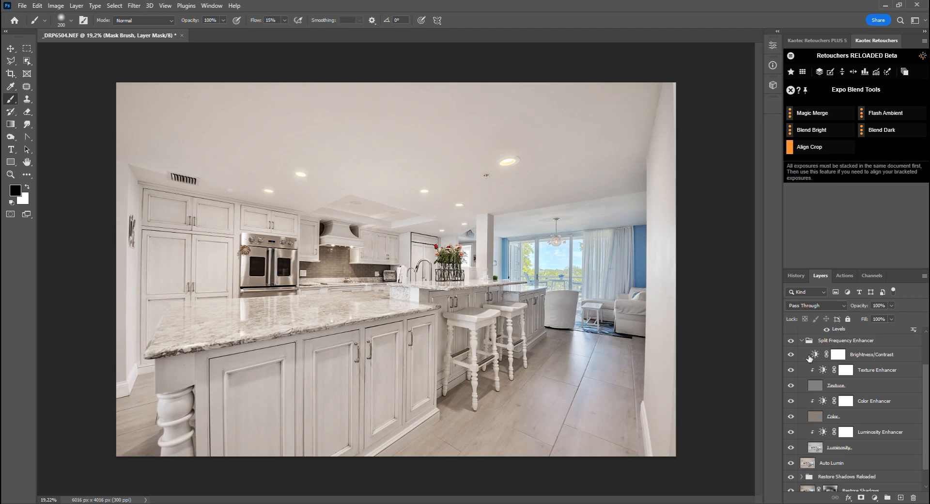
double_click(815, 355)
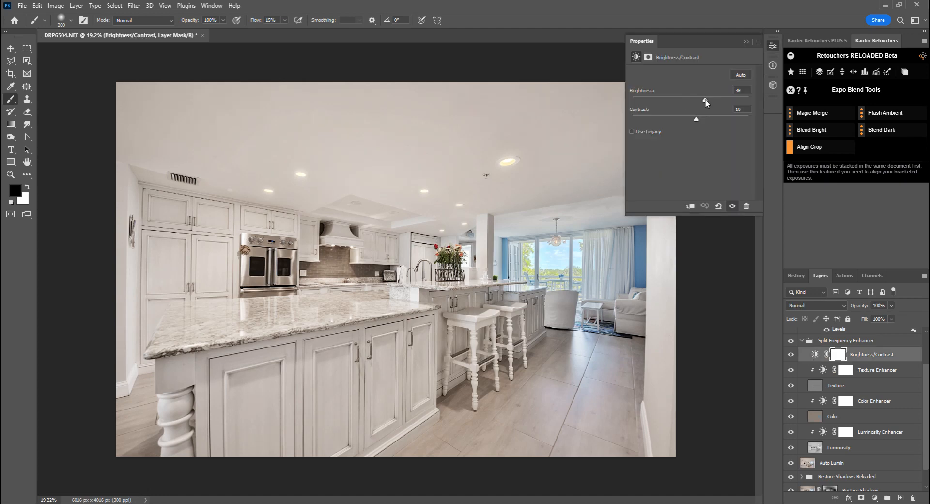
drag(706, 102, 710, 102)
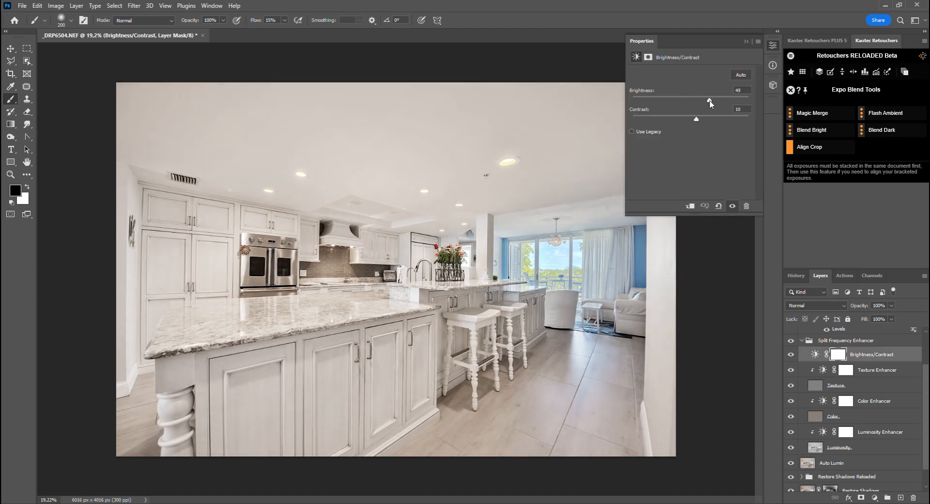
click(825, 370)
click(819, 355)
drag(699, 118, 706, 101)
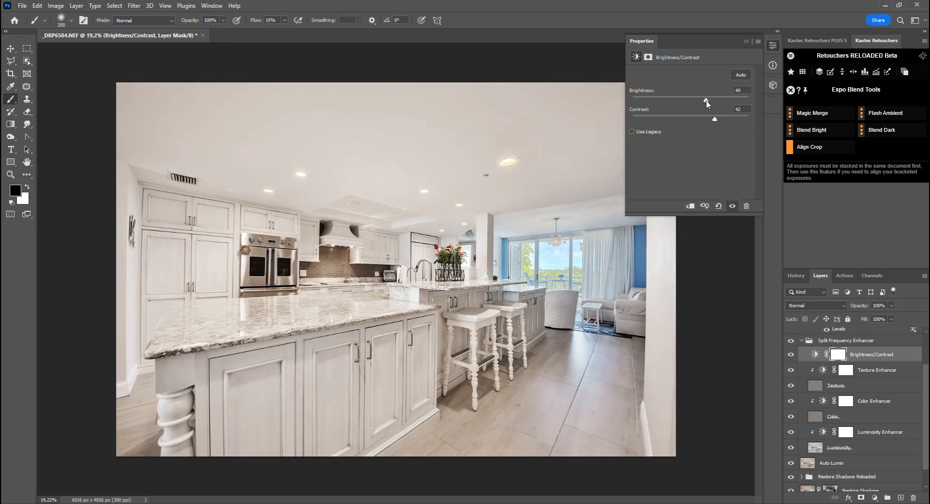
Set the Luminosity Enhancer to brightness -46 and contrast 34, and adjust the Color Enhancer's contrast.
click(824, 435)
drag(716, 121, 674, 102)
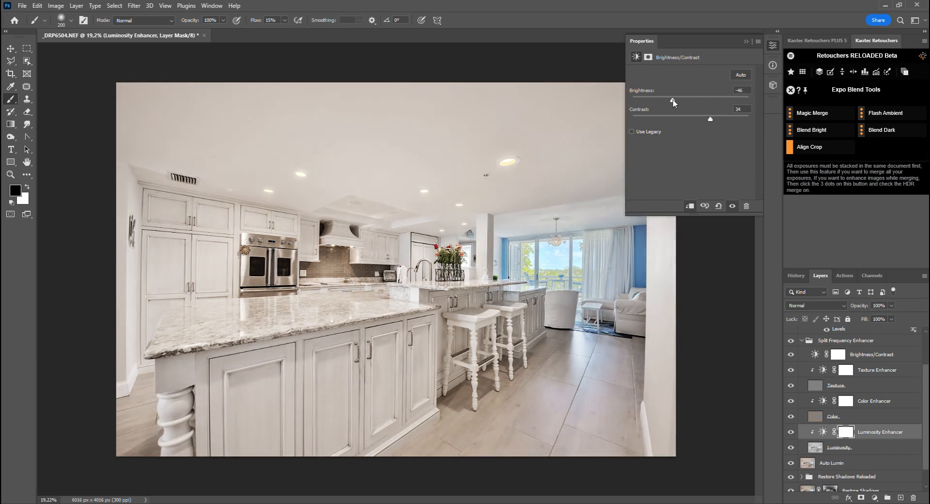
click(821, 402)
drag(678, 120, 694, 121)
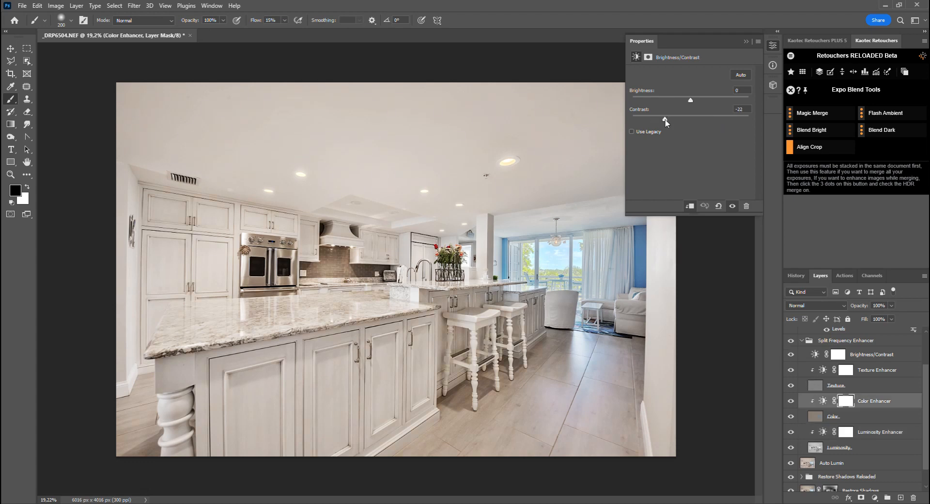
click(825, 372)
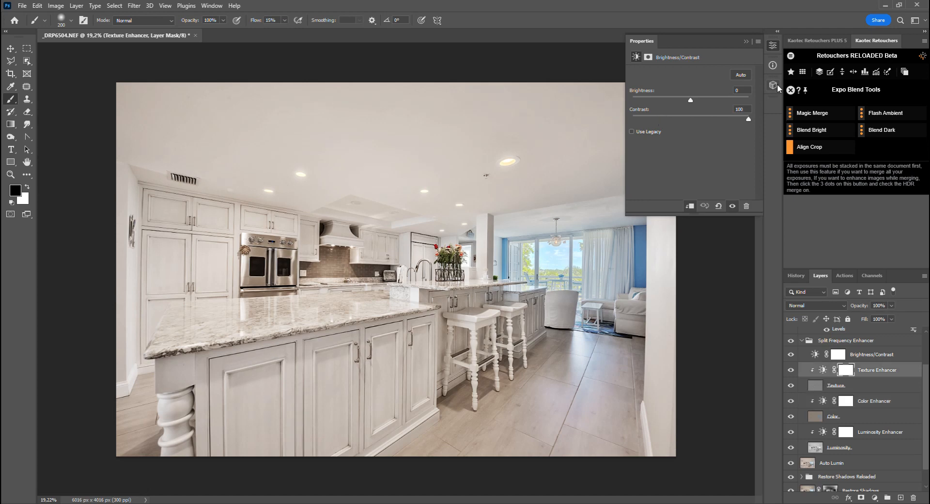
click(773, 45)
Examine the countertop, cabinets and surrounding room up close, and return to the whole photo.
scroll(568, 194, up, 2)
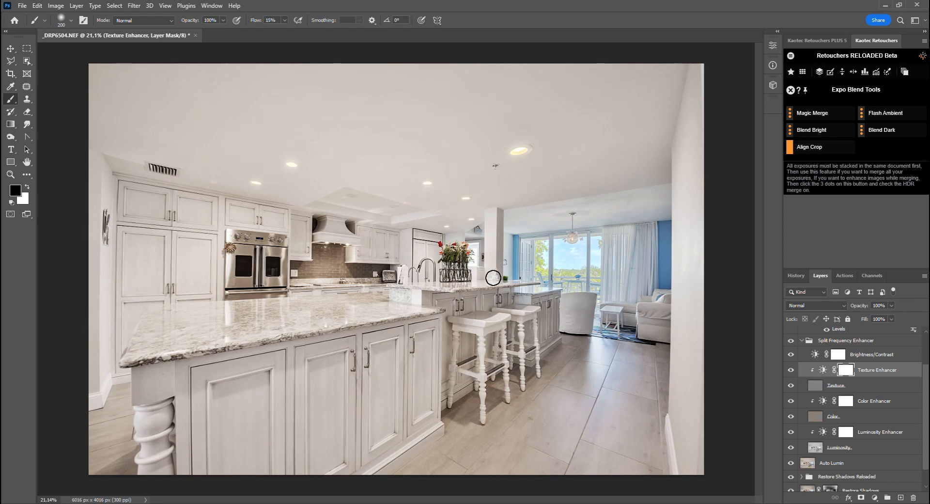
scroll(493, 278, up, 4)
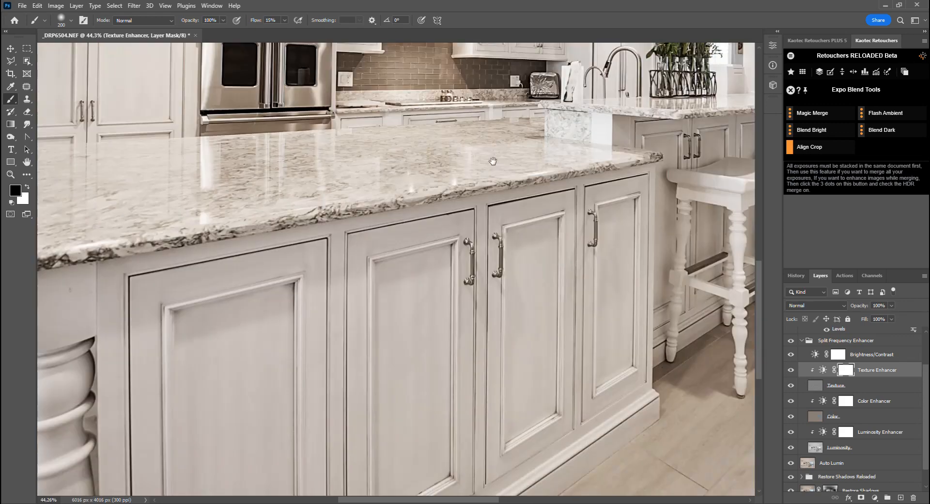
drag(339, 111, 351, 298)
drag(746, 147, 389, 104)
drag(513, 251, 467, 239)
key(ctrl+0)
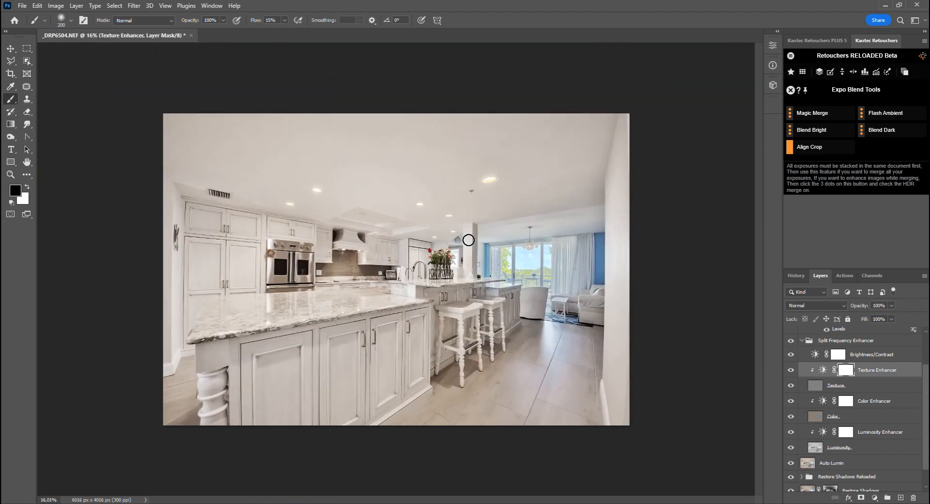
scroll(563, 303, up, 3)
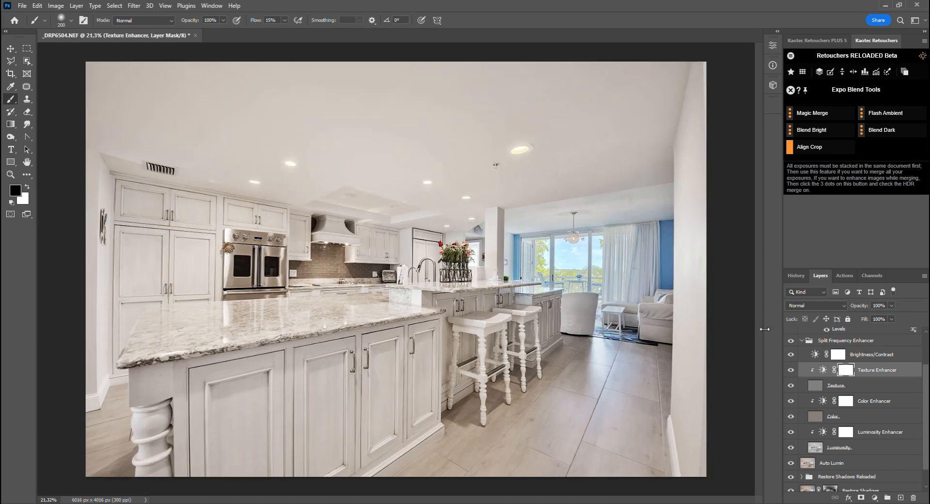
Collapse the Split Frequency Enhancer group and flatten all layers into the background with SnapFlatten.
click(806, 342)
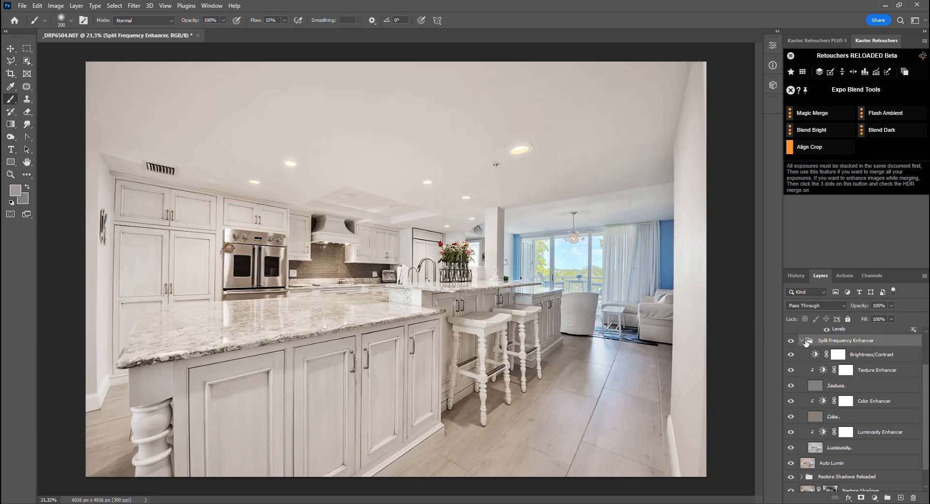
click(803, 341)
scroll(581, 307, up, 3)
scroll(581, 306, down, 4)
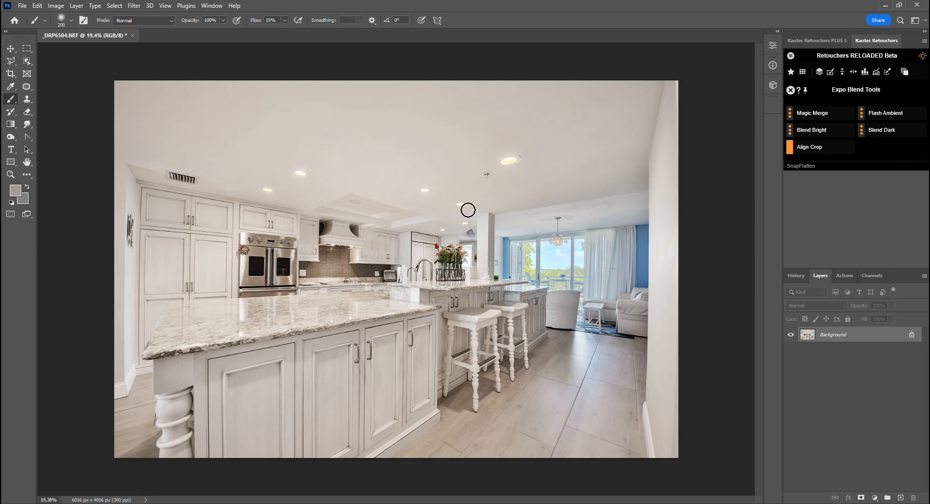
Create a Color Range Mask from several sampled ceiling tones with localized color clusters, range 100% and slightly reduced fuzziness.
click(791, 71)
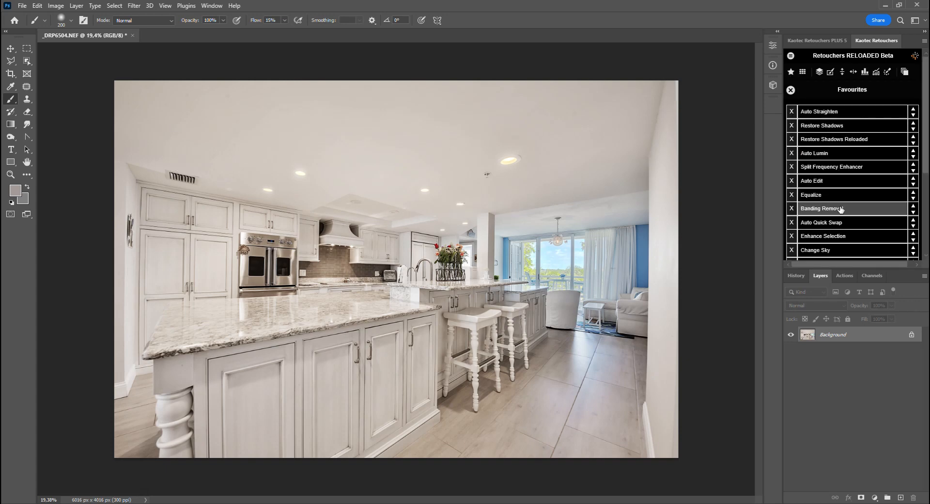
scroll(841, 210, down, 1)
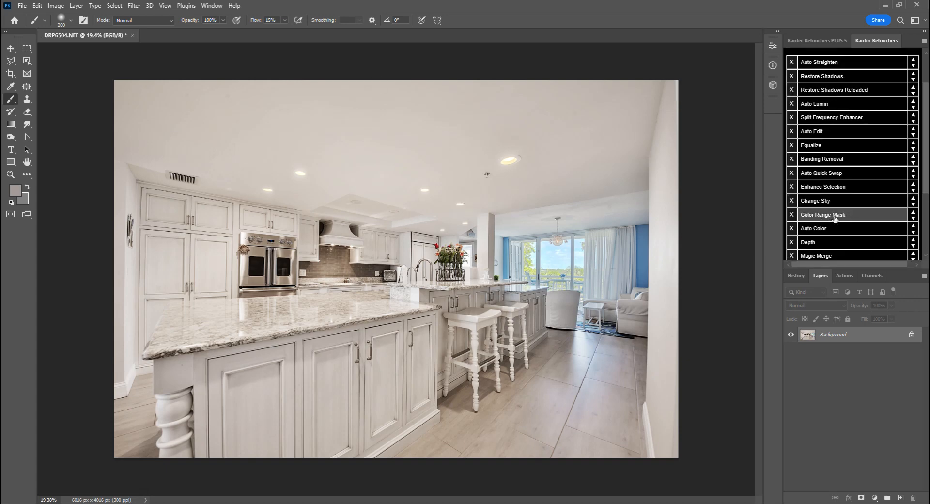
click(835, 219)
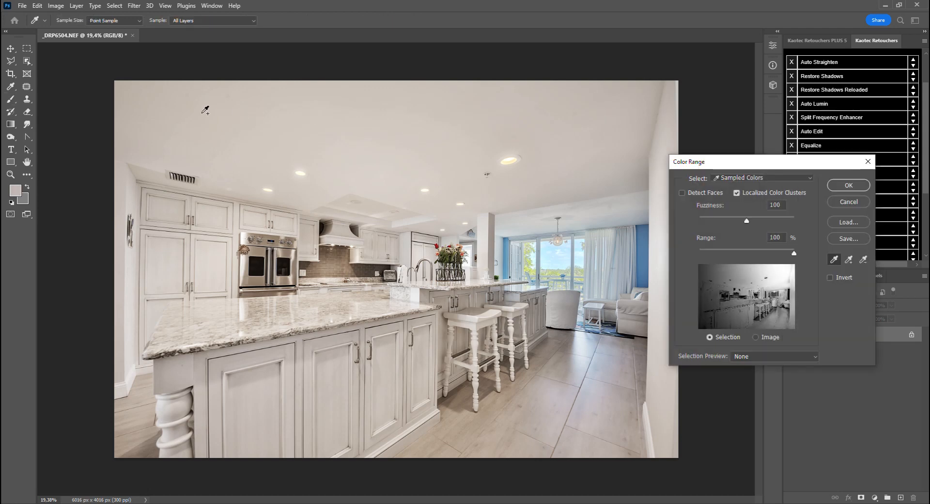
click(865, 202)
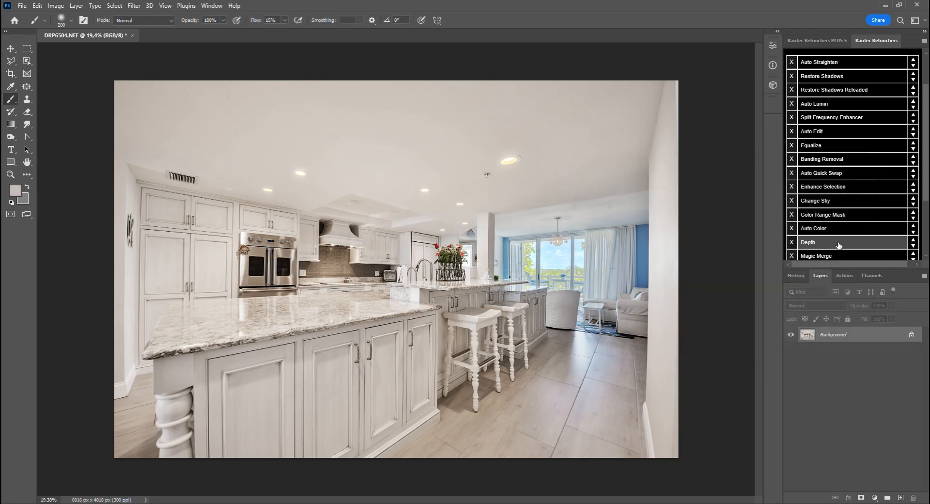
click(839, 219)
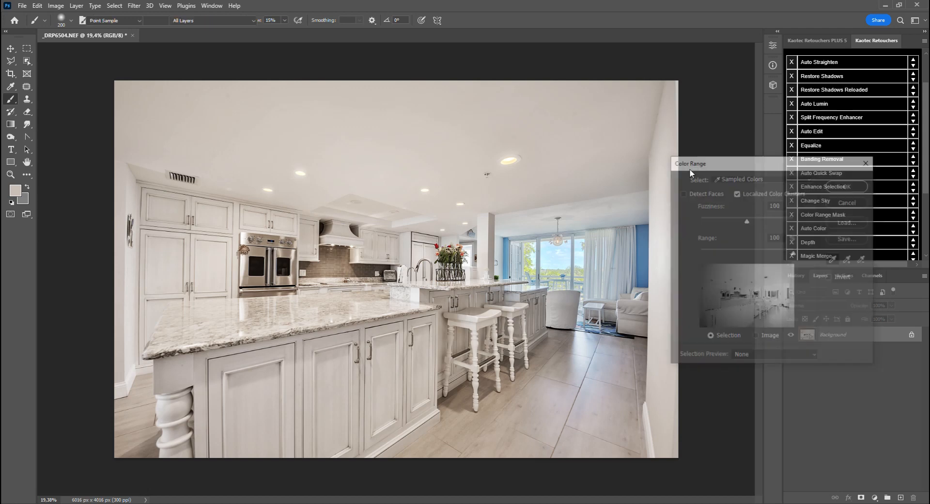
click(591, 115)
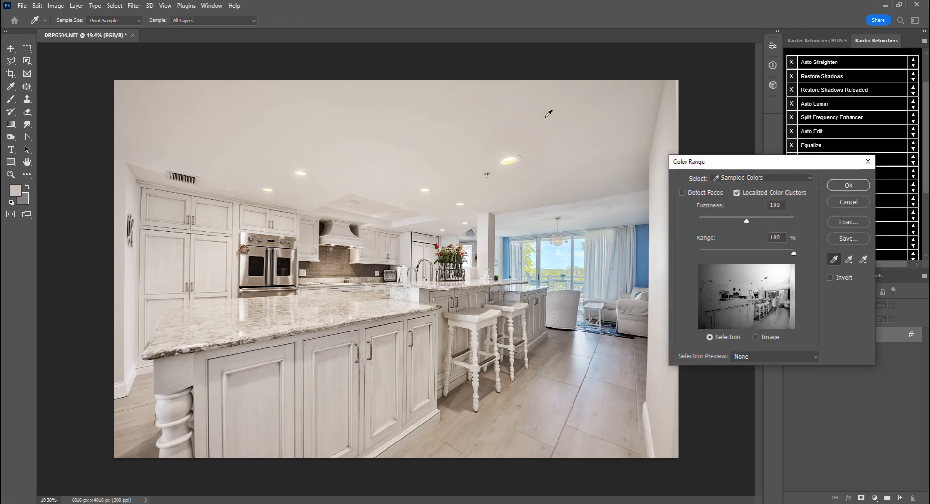
click(145, 100)
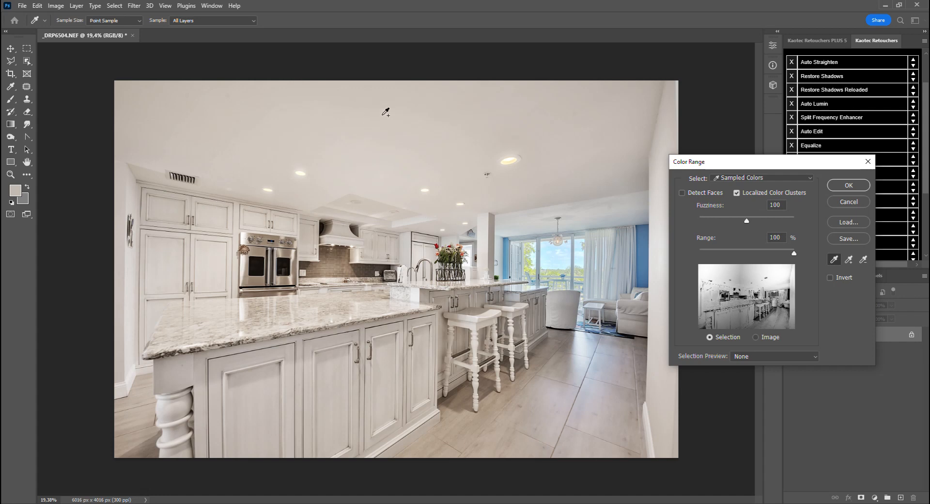
click(426, 107)
click(365, 108)
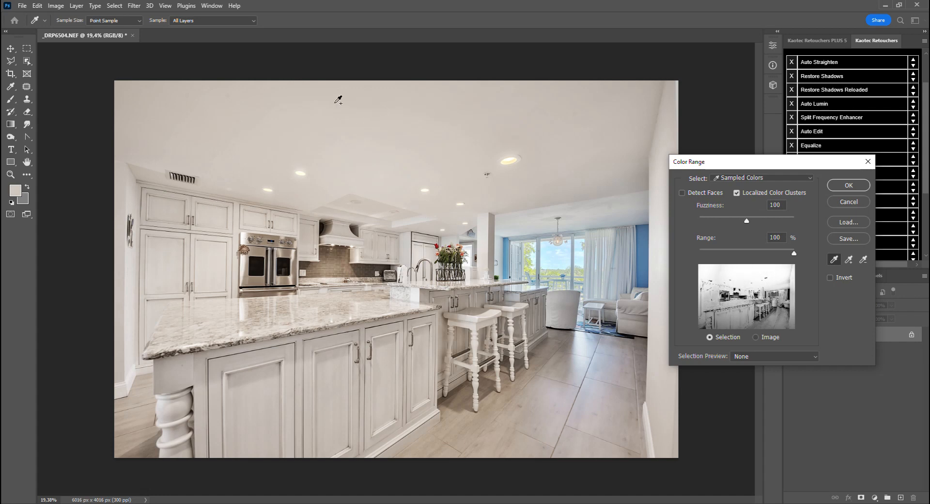
click(283, 99)
mouse_move(746, 219)
mouse_down()
mouse_move(724, 219)
mouse_move(736, 219)
mouse_up()
click(849, 185)
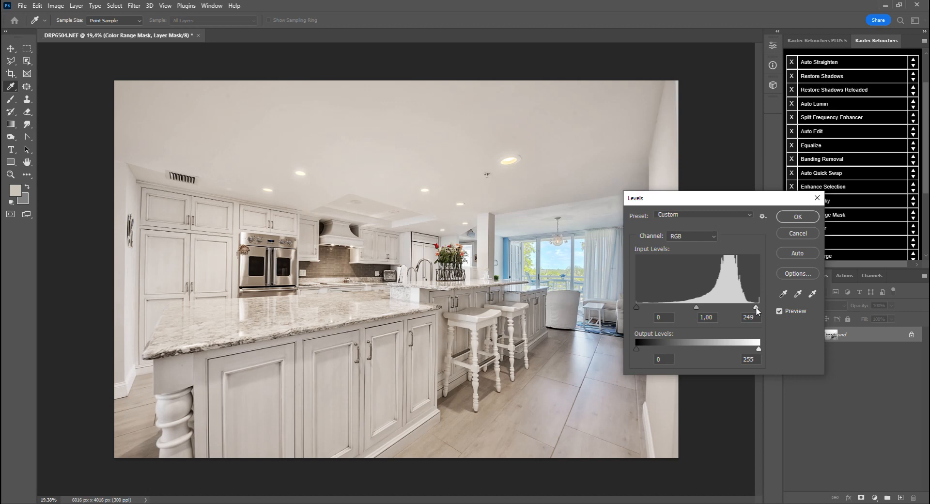
Accept the Levels for the Color Range Mask with input values 0, 1.00 and 255.
mouse_move(757, 311)
mouse_down()
mouse_move(744, 310)
mouse_move(774, 308)
mouse_up()
mouse_move(698, 307)
mouse_down()
mouse_move(668, 305)
mouse_move(710, 303)
mouse_move(670, 304)
mouse_move(689, 309)
mouse_up()
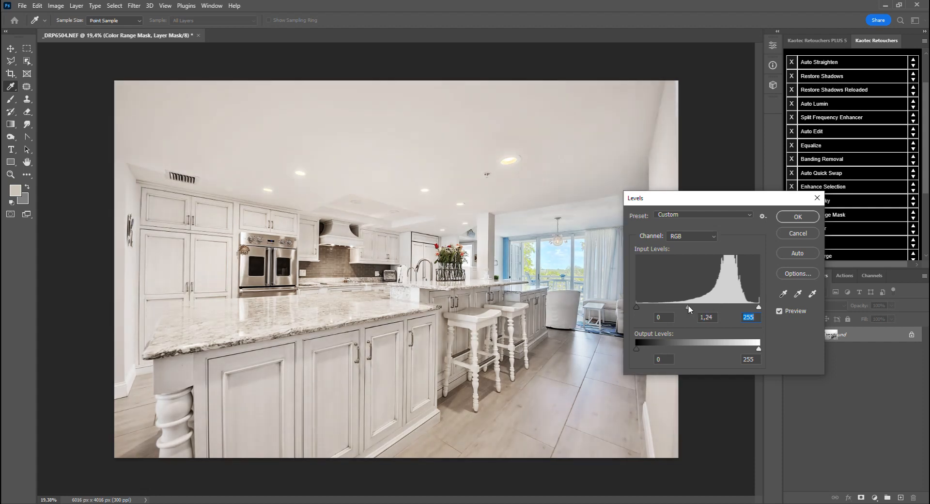
alt+click(807, 234)
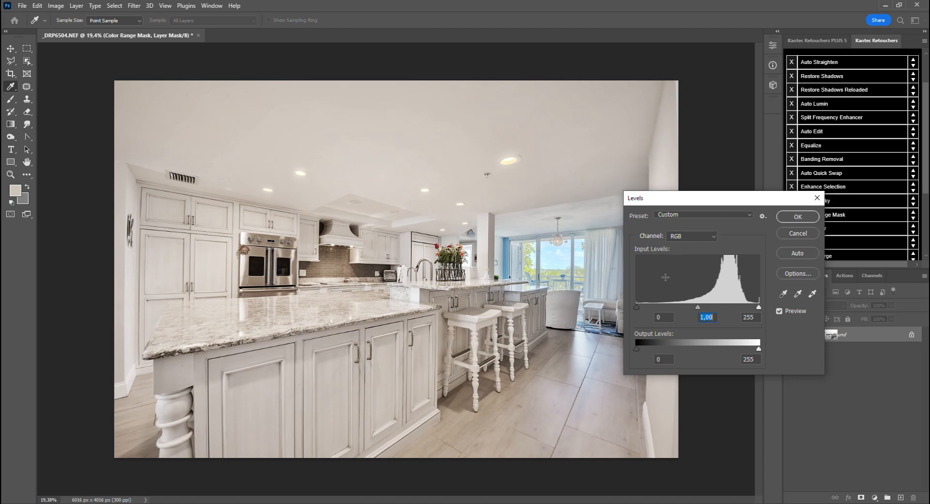
click(784, 216)
Neutralize the ceiling's colour cast with Hue/Saturation by sampling the ceiling and setting the Yellows saturation to -100.
key(ctrl+u)
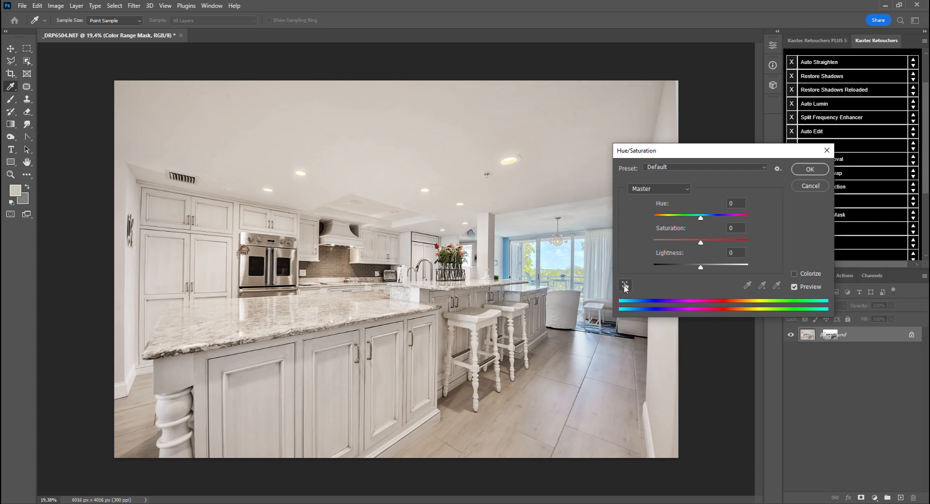
drag(669, 157, 697, 220)
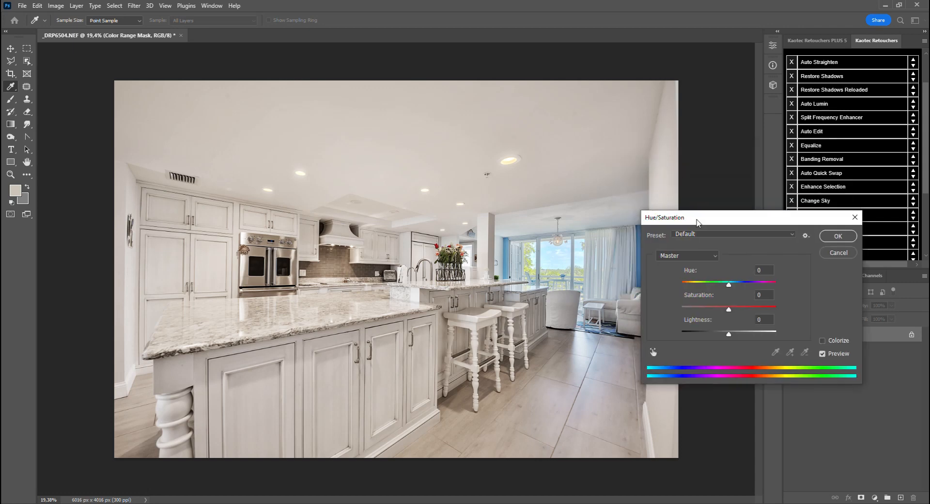
click(654, 352)
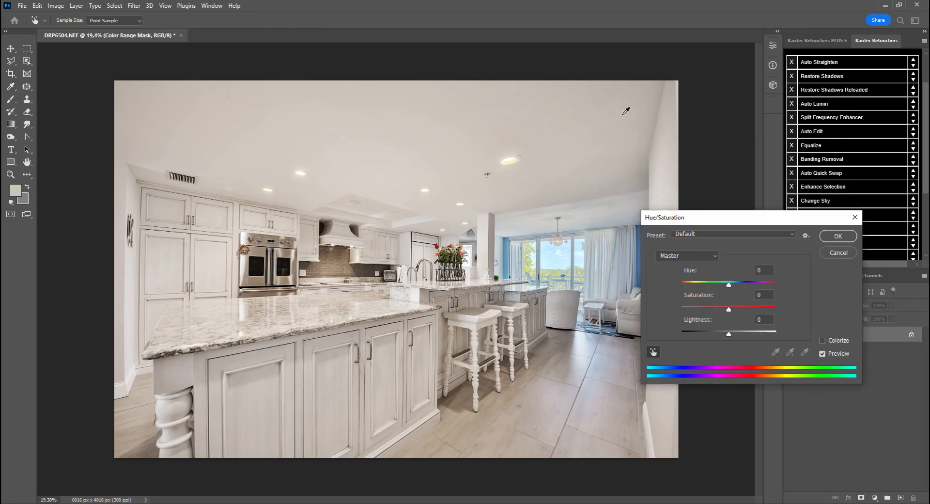
drag(626, 110, 578, 116)
drag(388, 123, 321, 130)
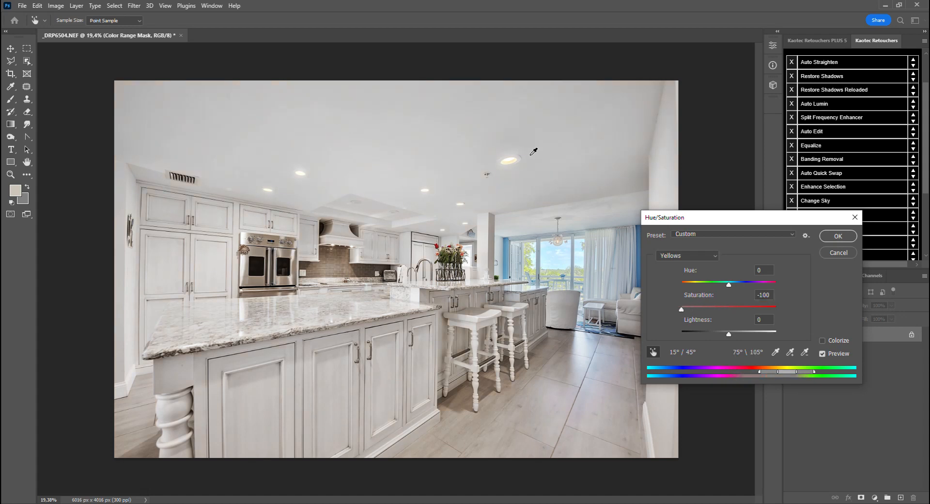
click(838, 236)
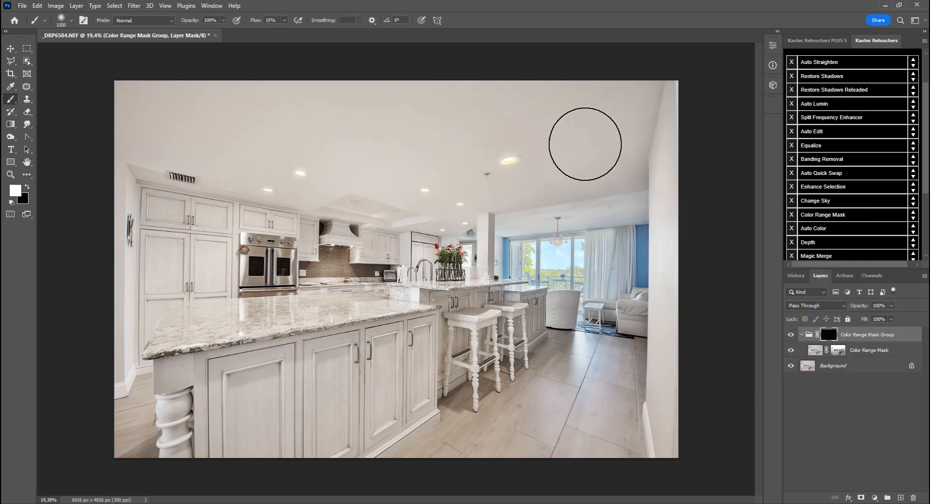
Reveal the desaturation on the ceiling, cabinets and island by painting the Color Range Mask Group mask white with a 1200 px brush.
key(bracketright)
key(bracketright)
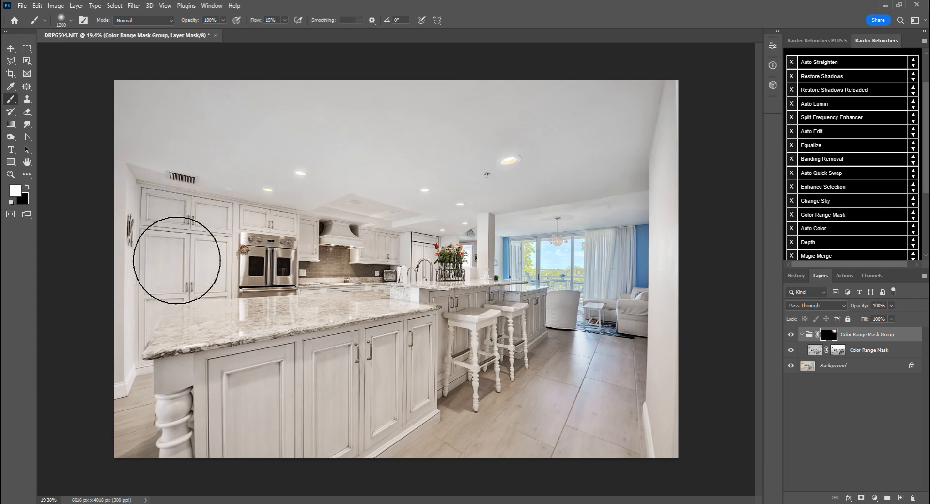
drag(177, 260, 182, 264)
mouse_move(226, 292)
mouse_down()
mouse_move(250, 309)
mouse_move(379, 295)
mouse_move(224, 201)
mouse_move(335, 212)
mouse_up()
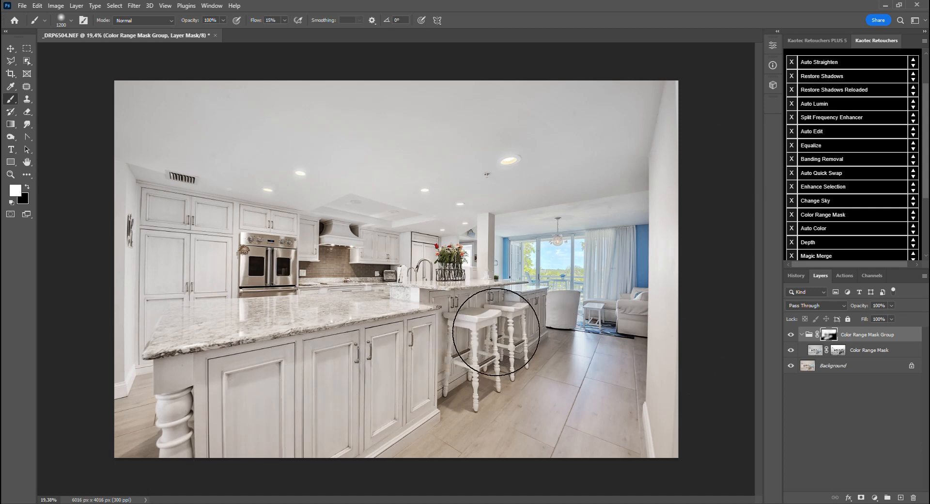
Flatten the colour-corrected photo into the background and examine the window and living area up close.
scroll(817, 87, up, 1)
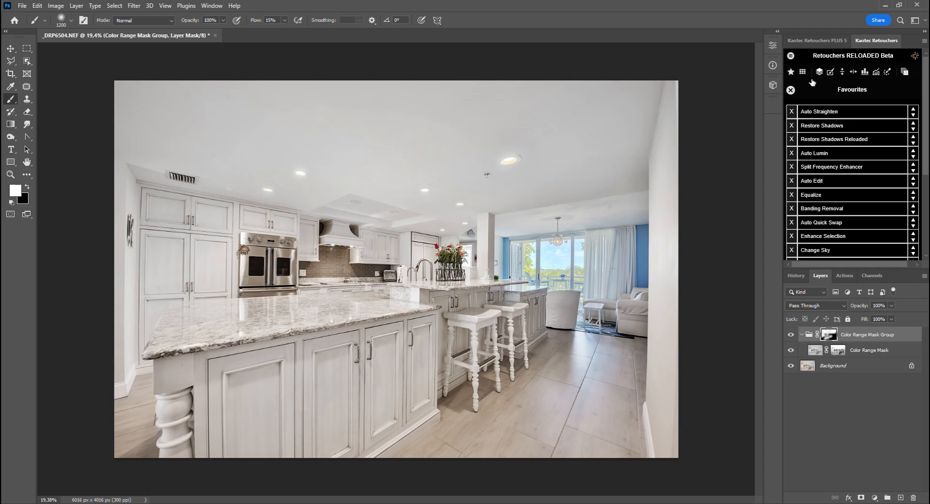
scroll(594, 257, up, 7)
scroll(589, 264, up, 5)
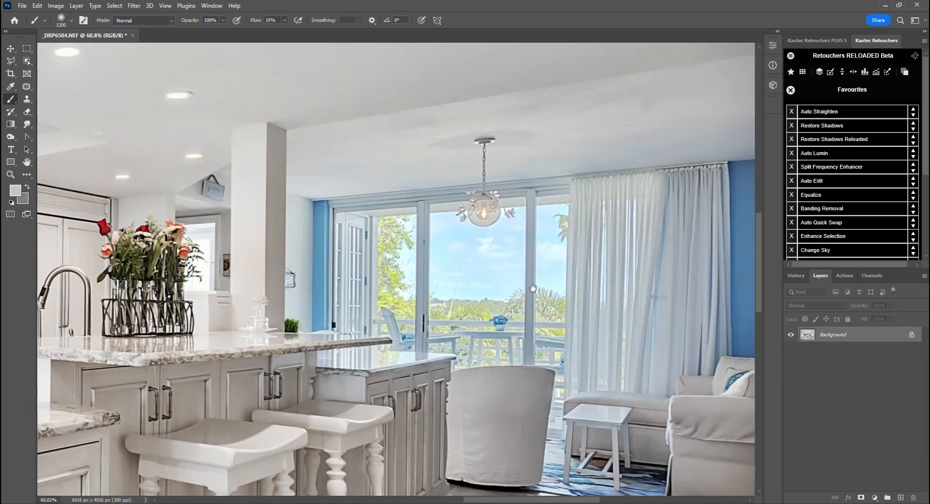
drag(533, 289, 520, 239)
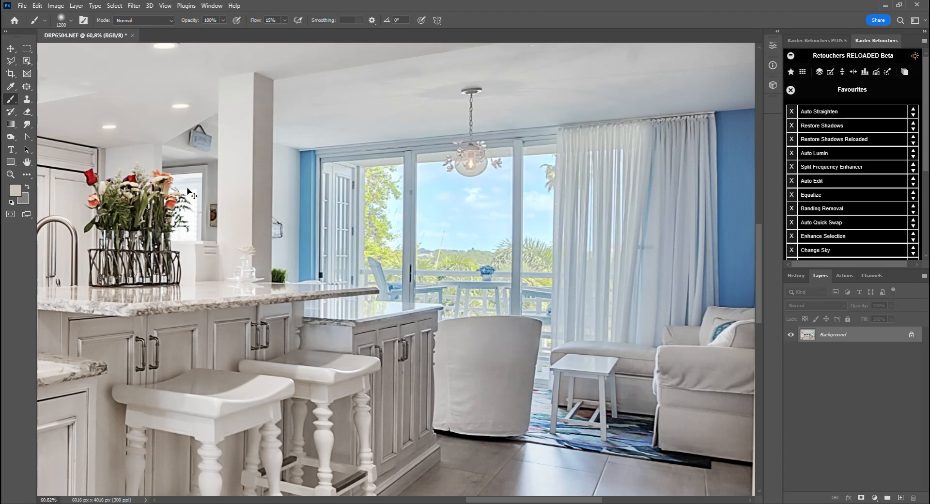
Create a Color Range Mask by sampling the blue-tinted window frame and setting Fuzziness to 40 with Range at 100%.
drag(387, 202, 367, 224)
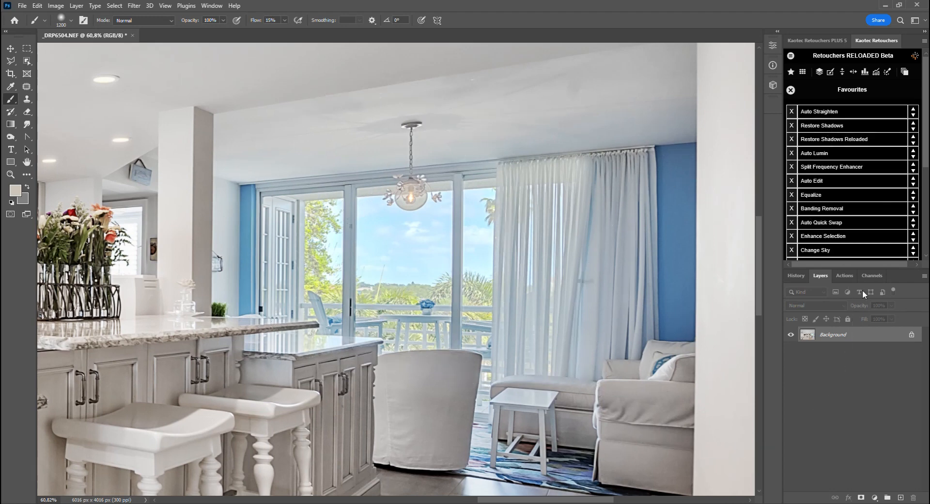
scroll(854, 213, down, 3)
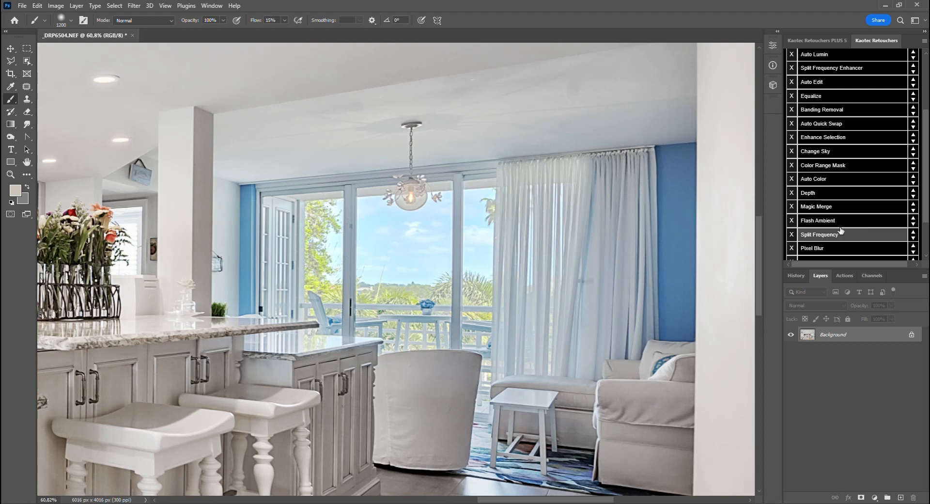
click(830, 167)
click(349, 263)
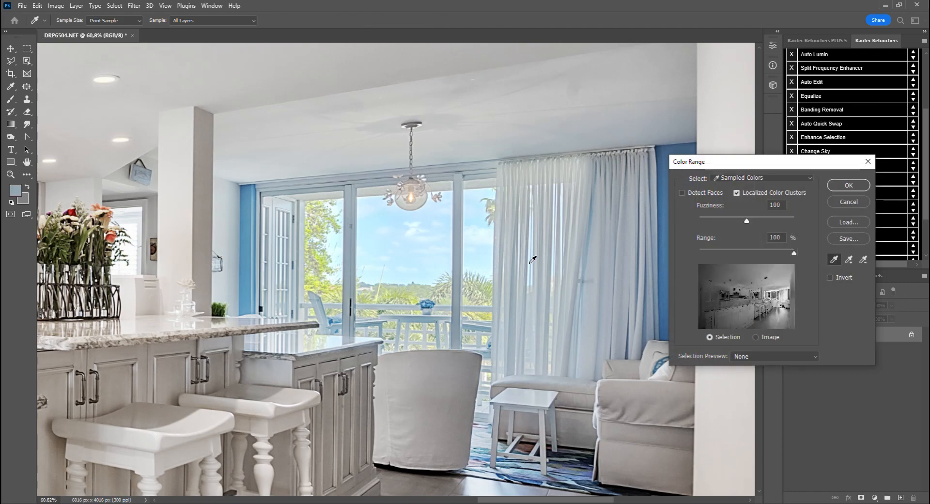
click(463, 238)
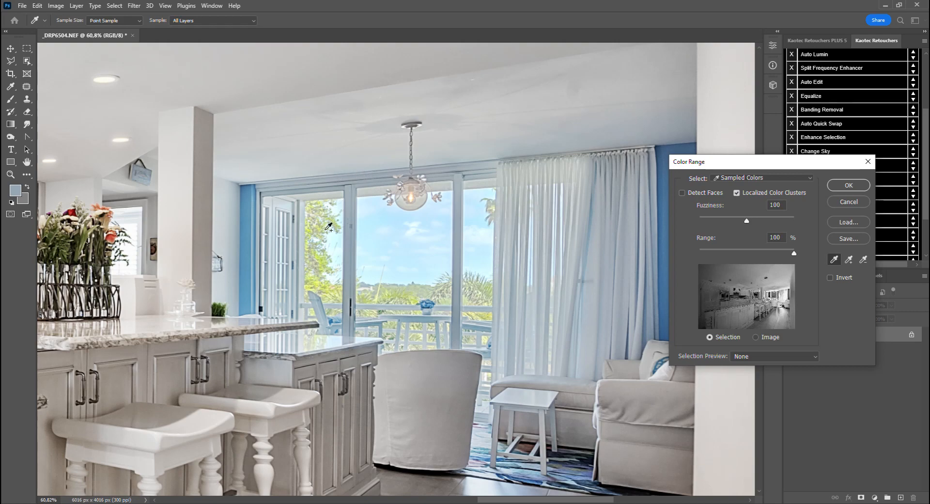
drag(747, 219, 723, 221)
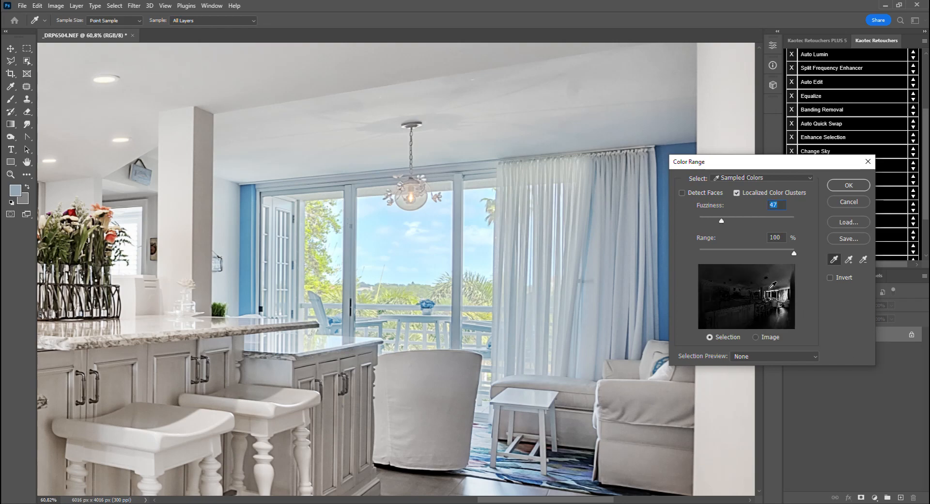
click(349, 193)
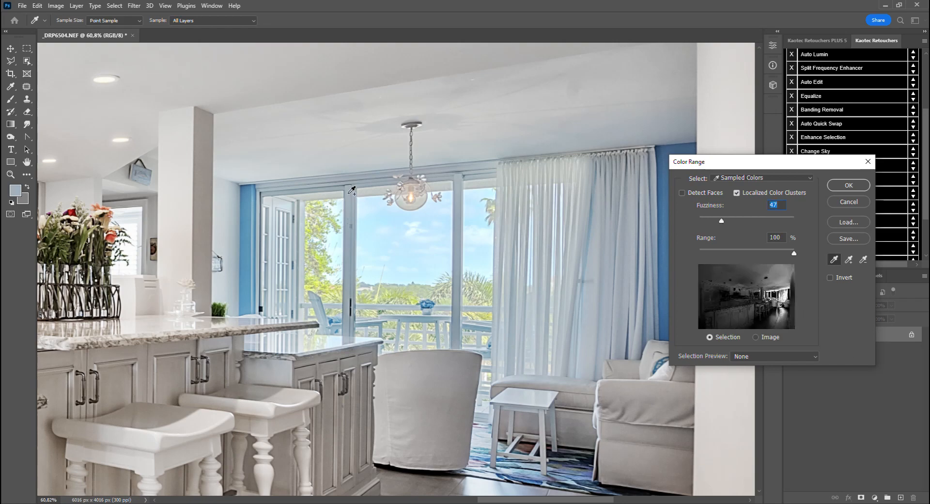
drag(723, 223, 720, 223)
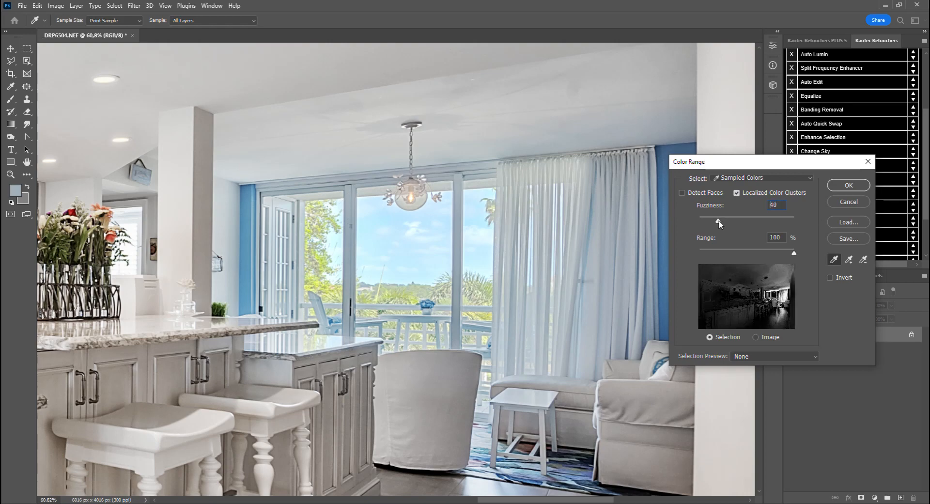
click(849, 187)
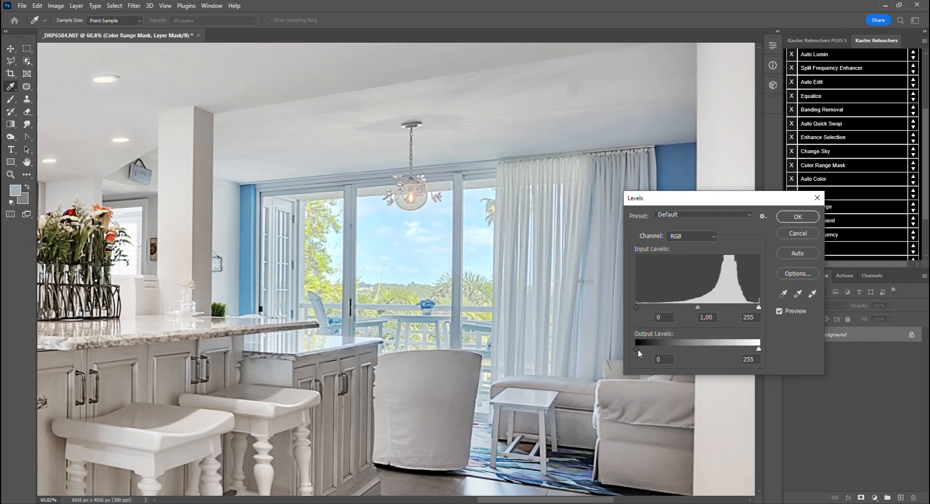
Lighten the mask's midtones and output blacks in Levels, and set the master saturation to -63 in Hue/Saturation.
mouse_move(638, 349)
mouse_down()
mouse_move(684, 348)
mouse_move(642, 344)
mouse_move(679, 352)
mouse_move(622, 353)
mouse_up()
drag(698, 306, 679, 310)
drag(638, 350, 665, 350)
click(797, 219)
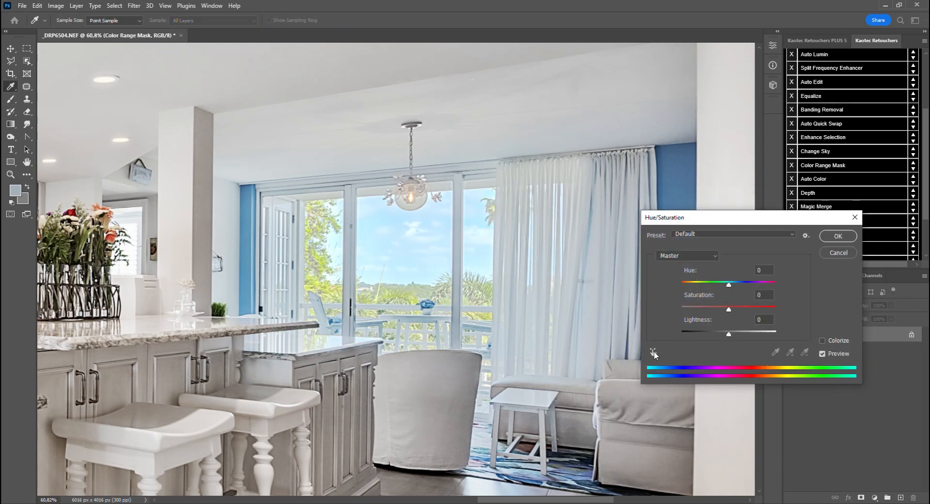
drag(719, 309, 700, 311)
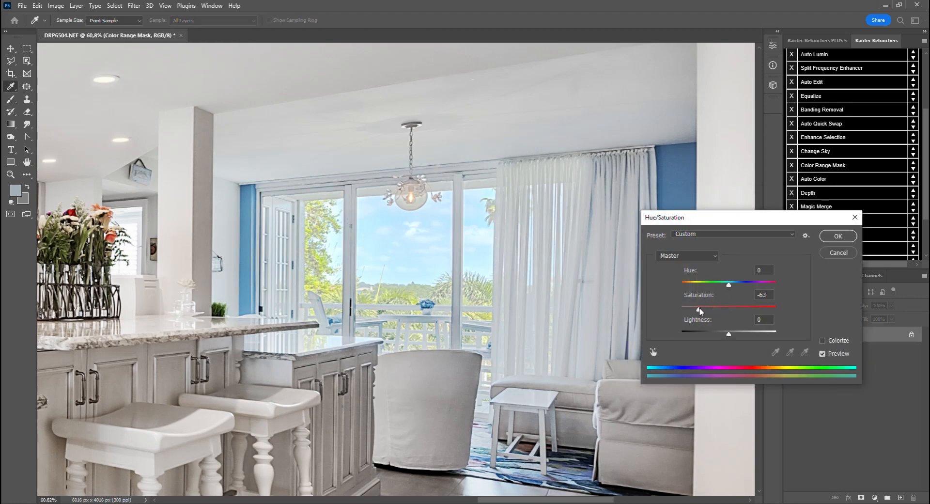
click(838, 236)
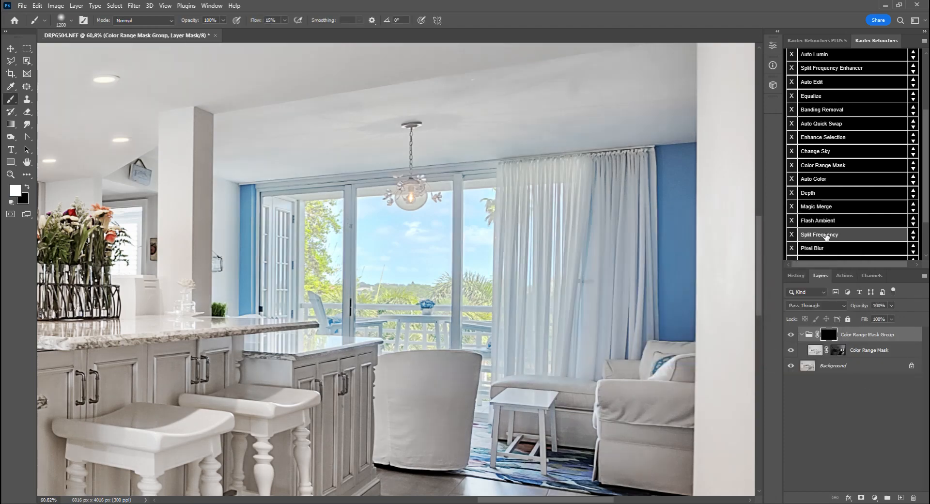
Reveal the desaturation on the window frame, glazed door and curtains by painting the Color Range Mask Group mask white with a small brush.
key(bracketleft)
key(bracketleft)
key(bracketleft)
key(bracketleft)
key(bracketleft)
key(bracketleft)
key(bracketleft)
key(bracketleft)
key(bracketleft)
key(bracketleft)
key(bracketleft)
key(bracketleft)
key(bracketleft)
key(bracketleft)
key(bracketleft)
key(bracketleft)
key(bracketleft)
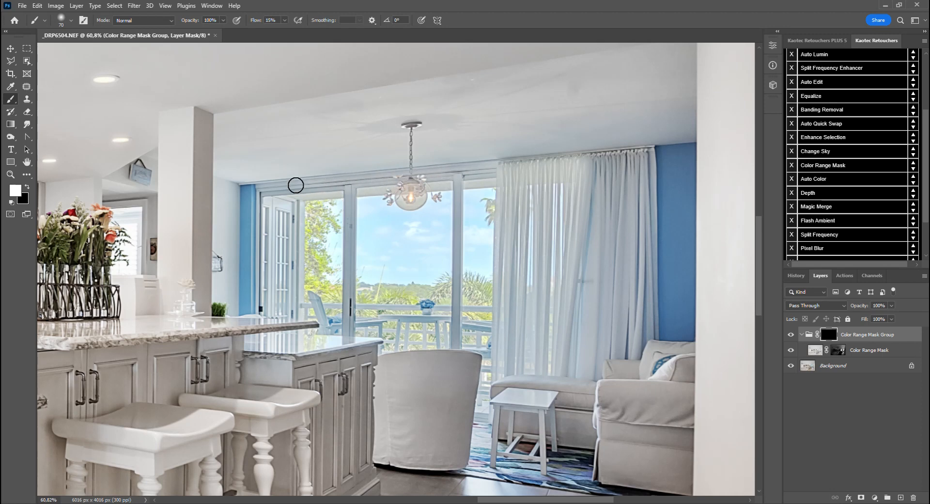
key(bracketright)
drag(256, 190, 494, 163)
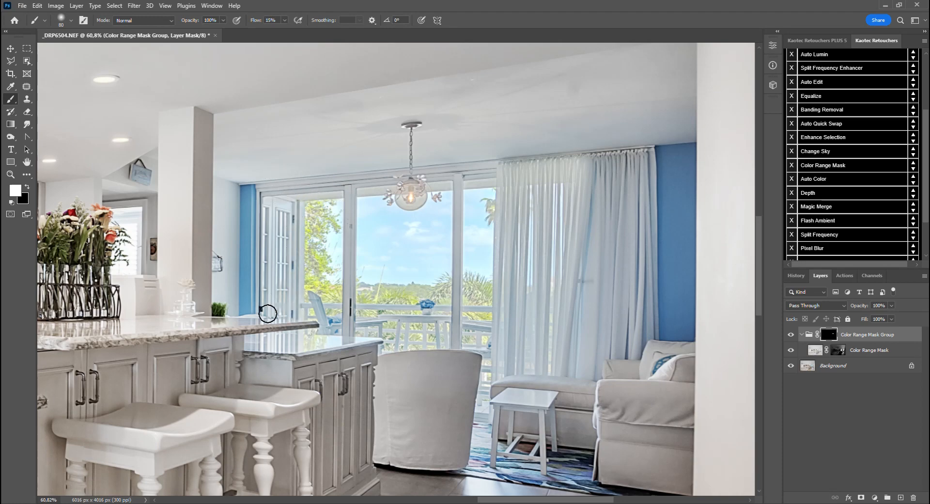
drag(277, 200, 299, 197)
Compare the window area with the Color Range Mask Group hidden and shown, and flatten the photo into the background.
scroll(300, 197, down, 6)
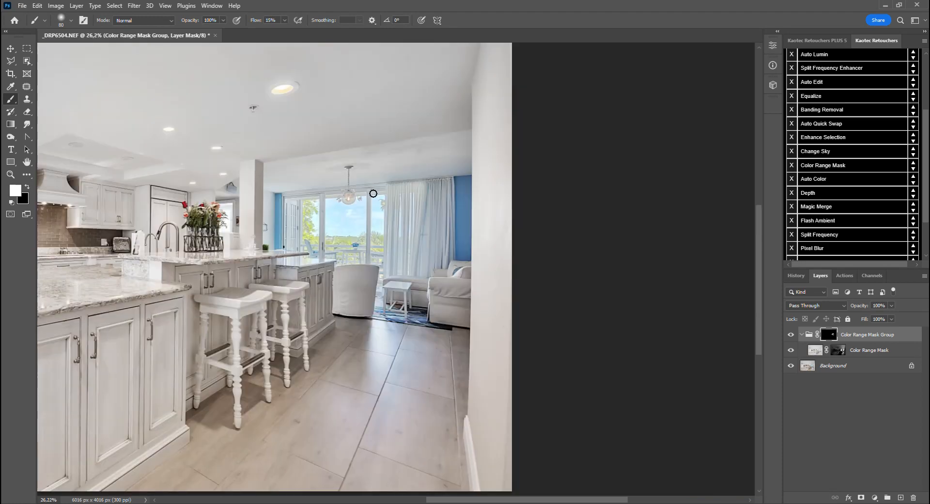
scroll(371, 195, up, 8)
click(790, 335)
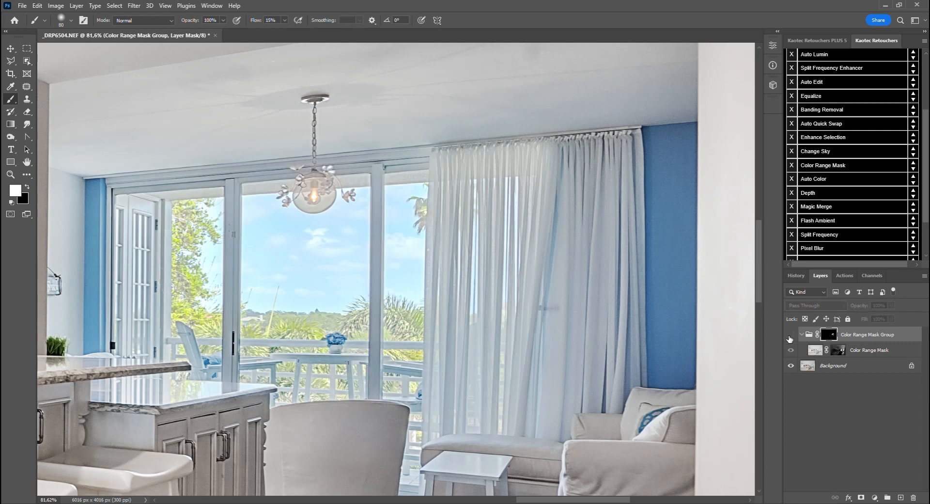
click(790, 335)
click(790, 334)
click(790, 335)
key(ctrl+0)
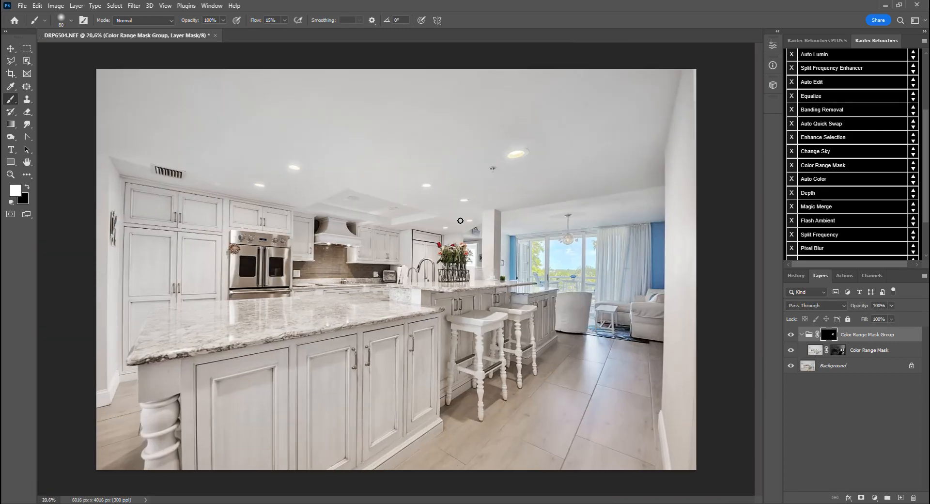
scroll(814, 72, up, 2)
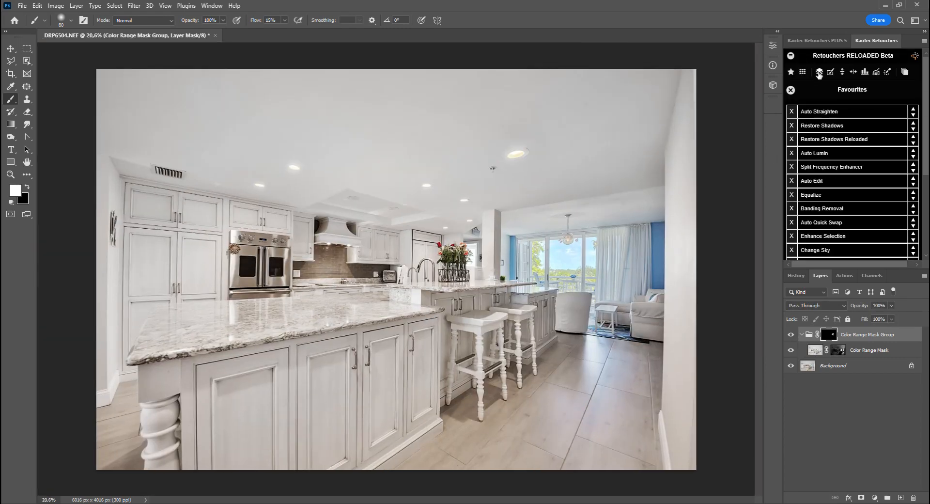
click(819, 71)
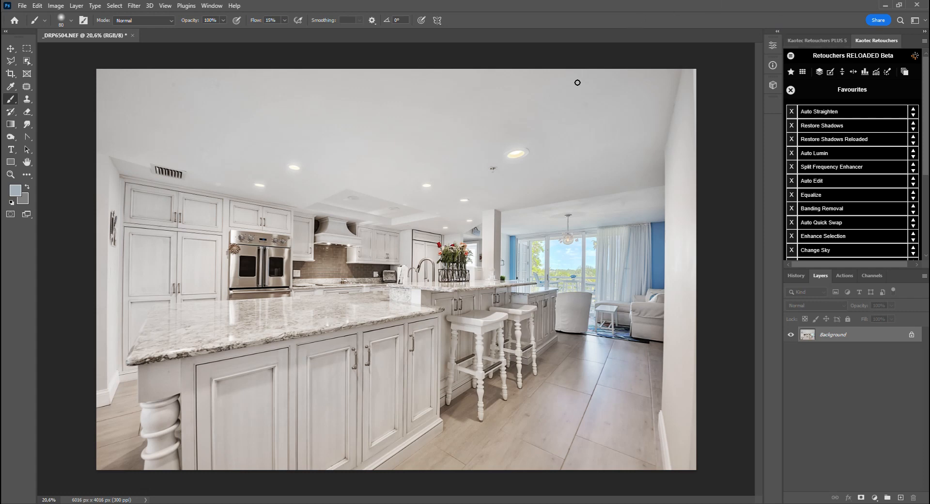
Look through the Favourites, Expo Blend and Day Alteration tool sets of the Kaotec Retouchers plugin.
scroll(577, 82, down, 1)
scroll(578, 82, up, 2)
scroll(549, 102, down, 1)
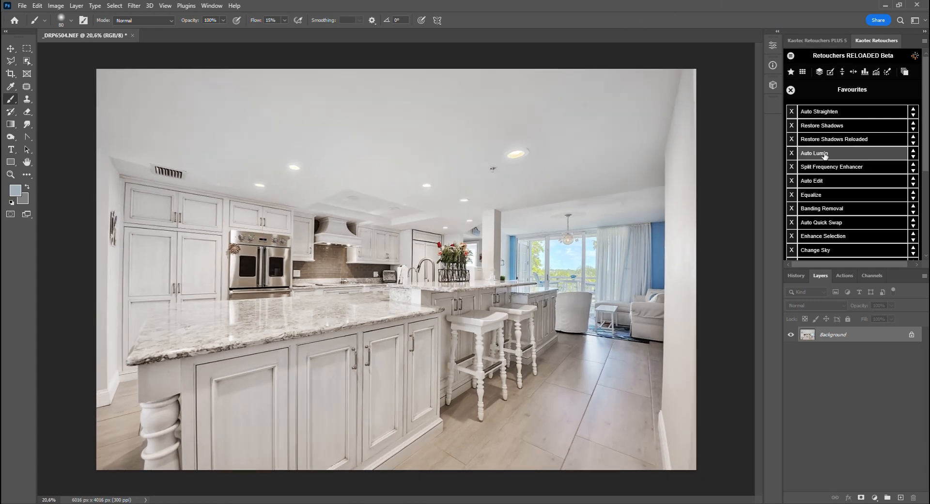
click(825, 154)
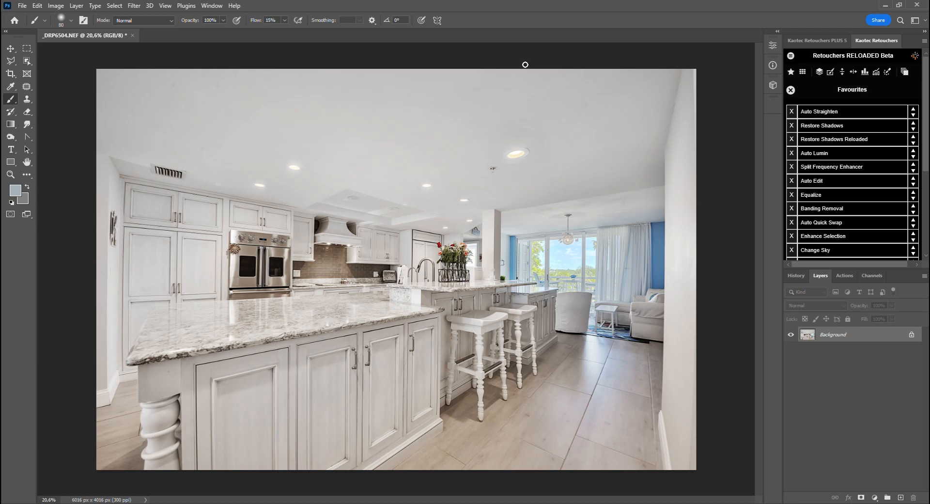
click(791, 90)
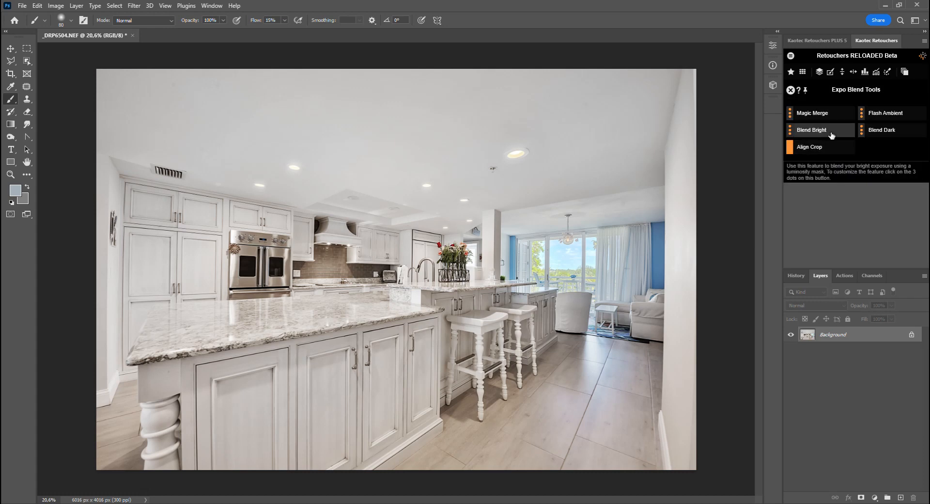
click(790, 90)
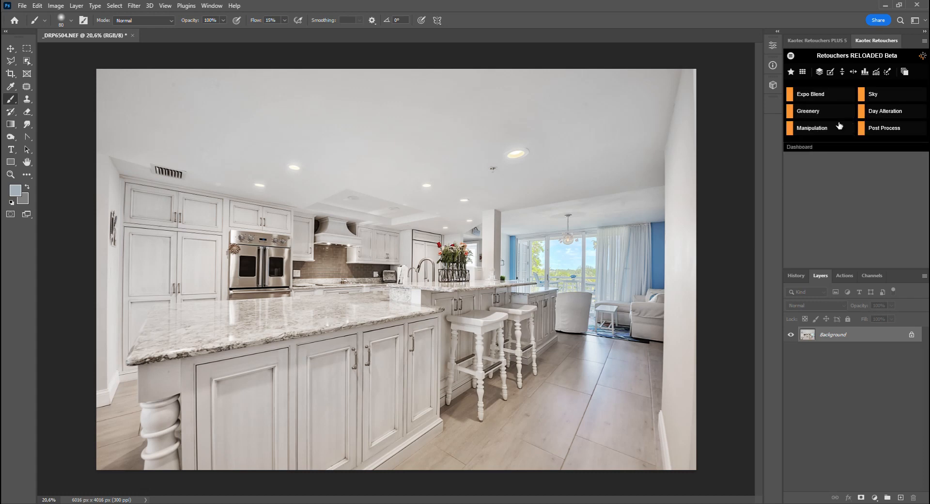
click(895, 112)
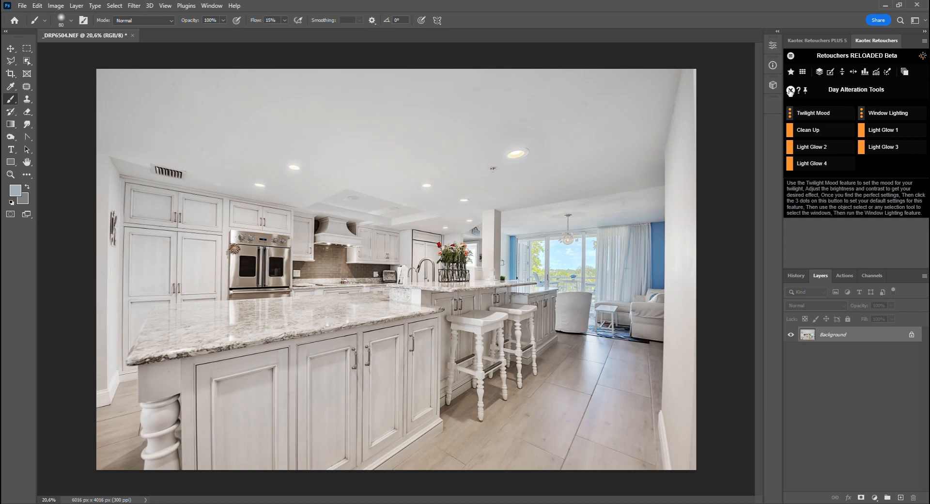
click(791, 90)
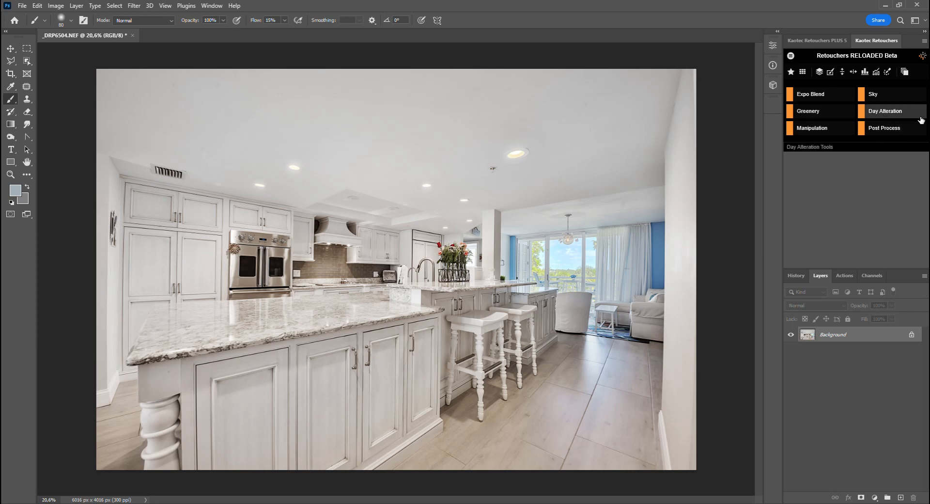
click(890, 116)
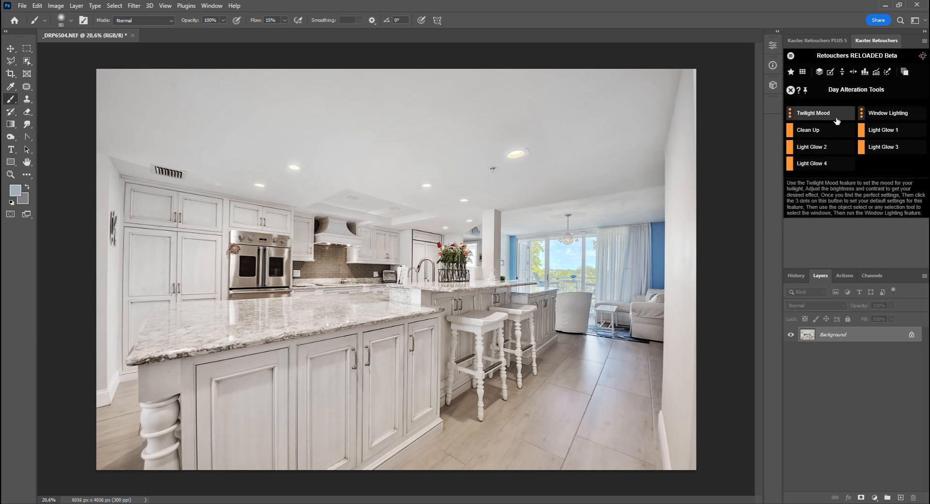